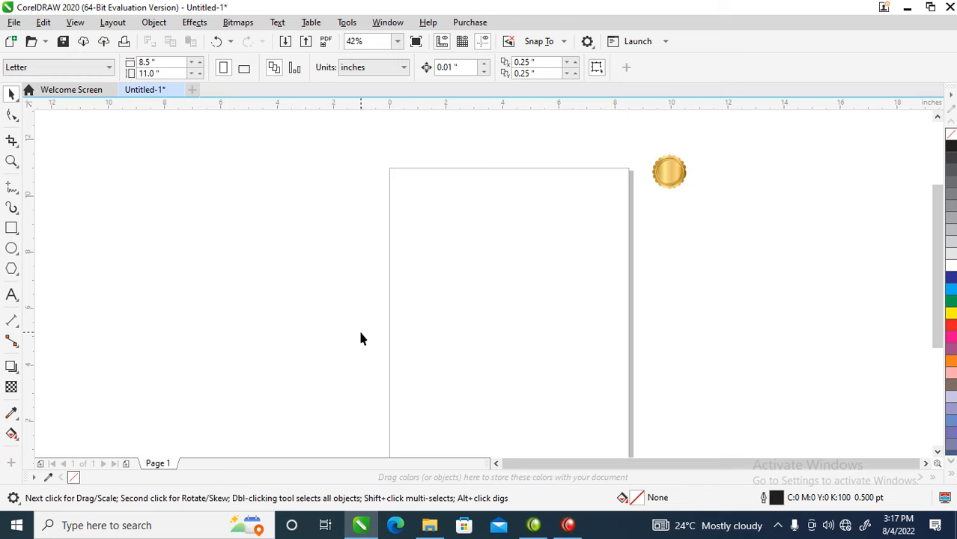
# Set the page size to A5 and add a white-filled rectangle covering the whole page
pyautogui.click(92, 67)
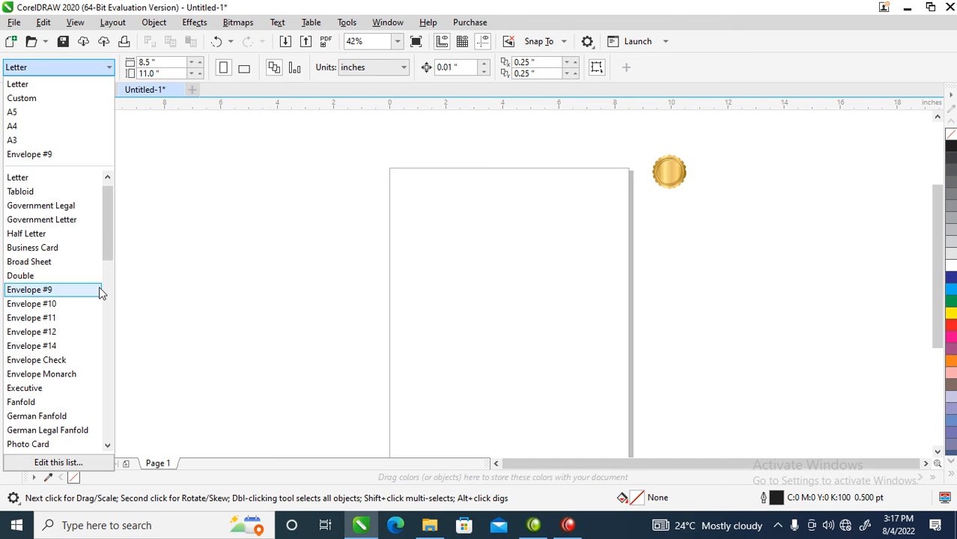
pyautogui.click(19, 114)
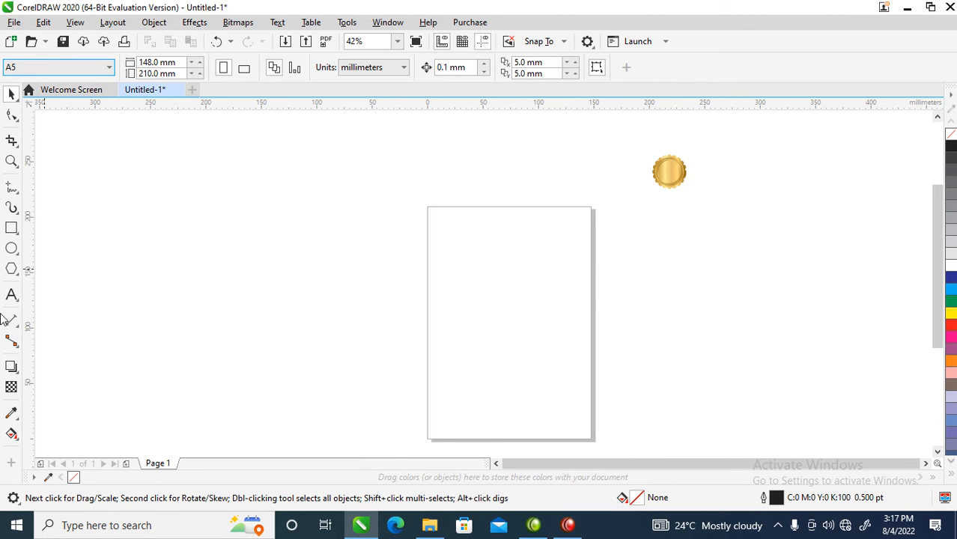
pyautogui.doubleClick(12, 229)
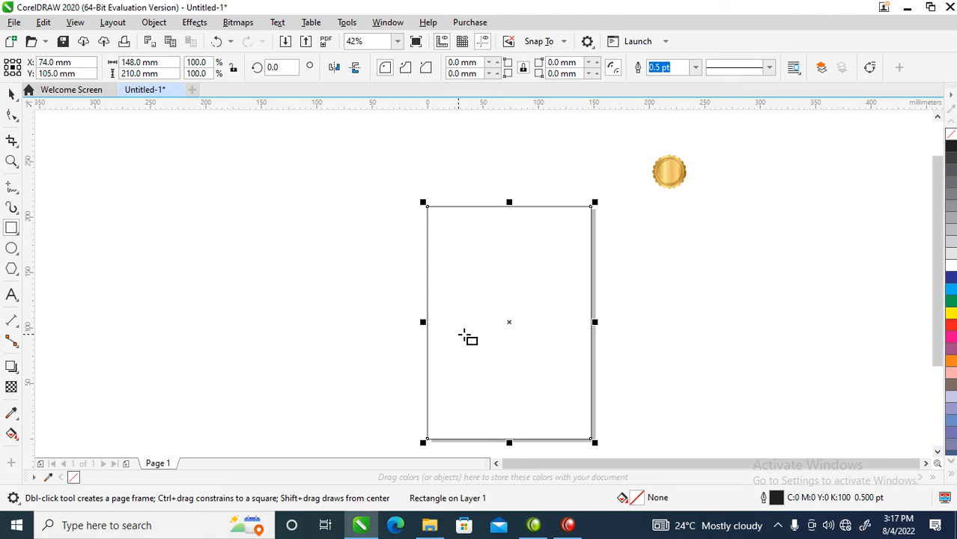
pyautogui.click(949, 263)
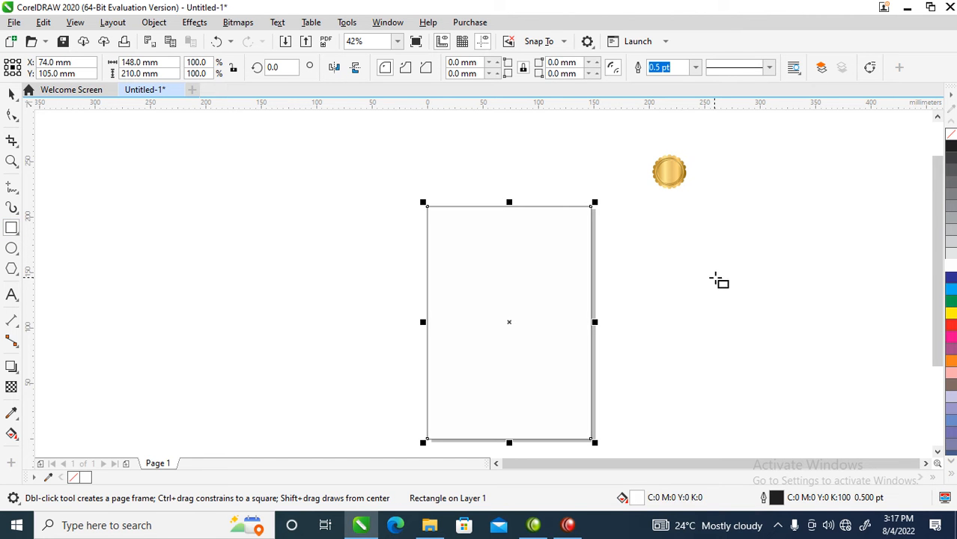
# Draw a square about 41 mm per side in the empty area beside the page, below the gold seal
pyautogui.press('space')
pyautogui.press('z')
pyautogui.moveTo(597, 153); pyautogui.dragTo(785, 323)
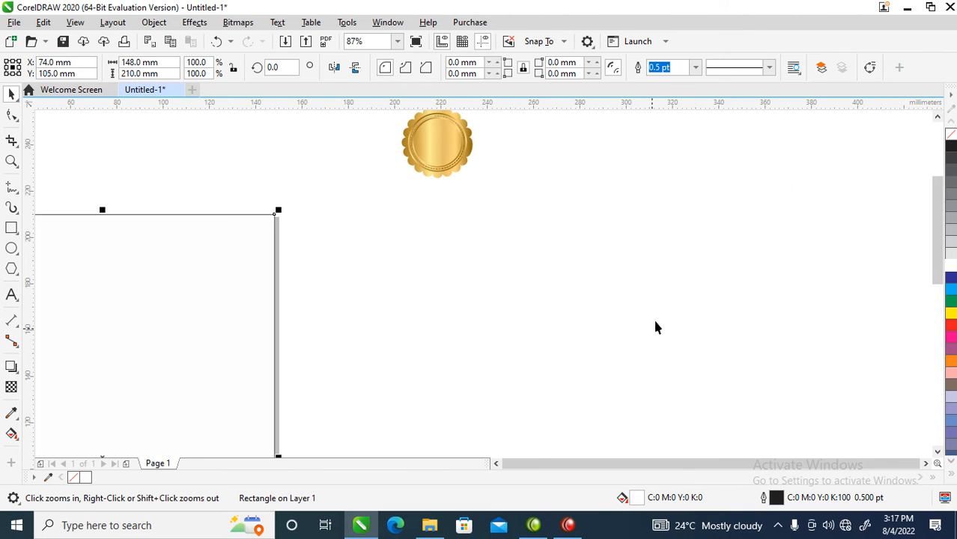
pyautogui.click(13, 230)
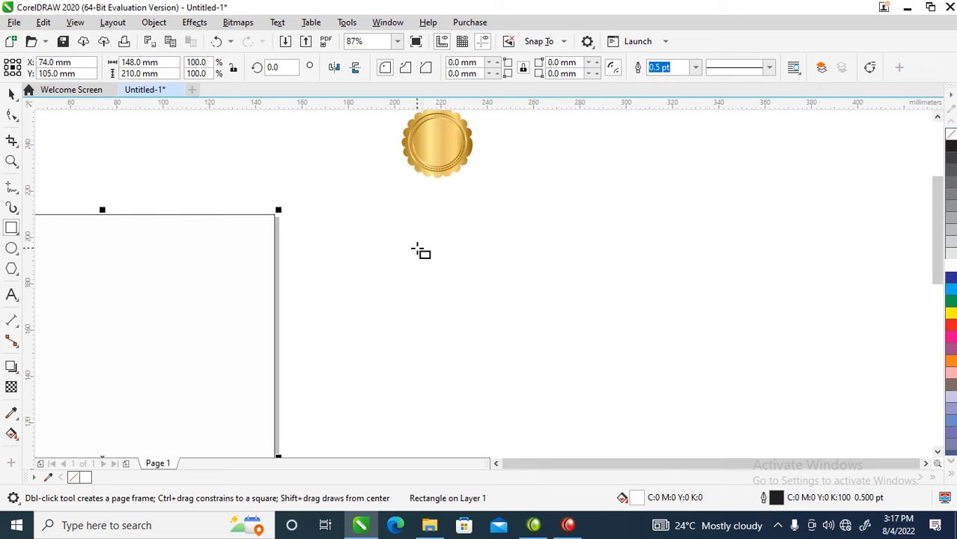
pyautogui.moveTo(388, 214); pyautogui.dragTo(502, 330)
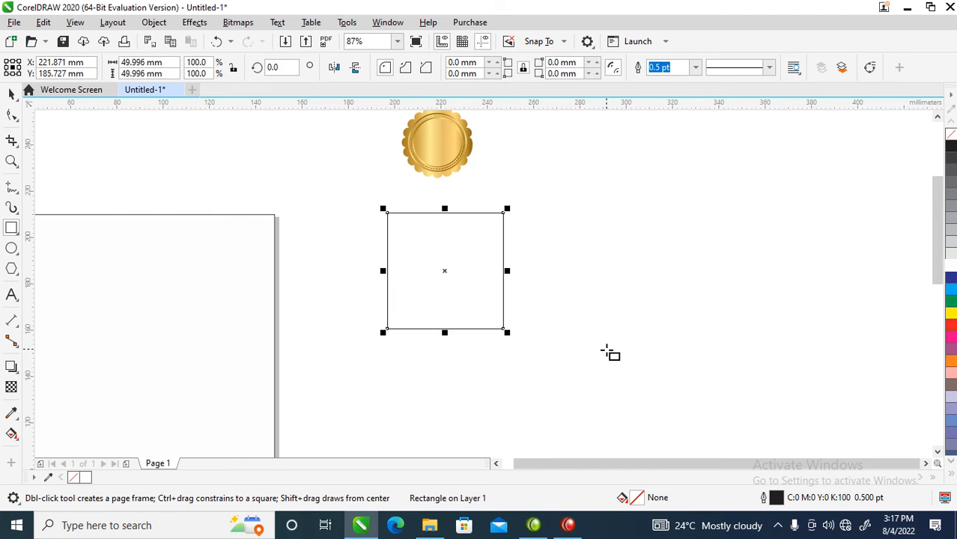
pyautogui.hotkey('ctrl', 'z')
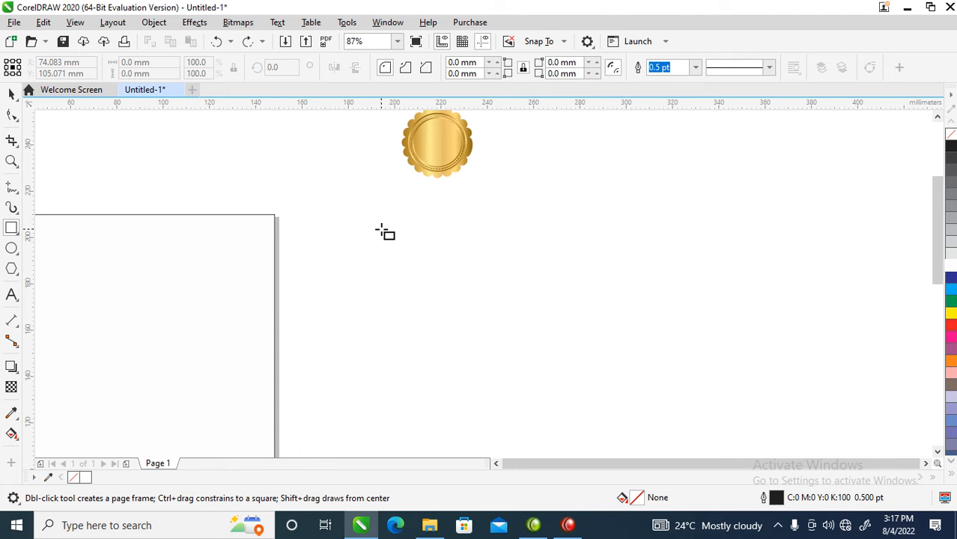
pyautogui.moveTo(361, 232); pyautogui.dragTo(458, 327)
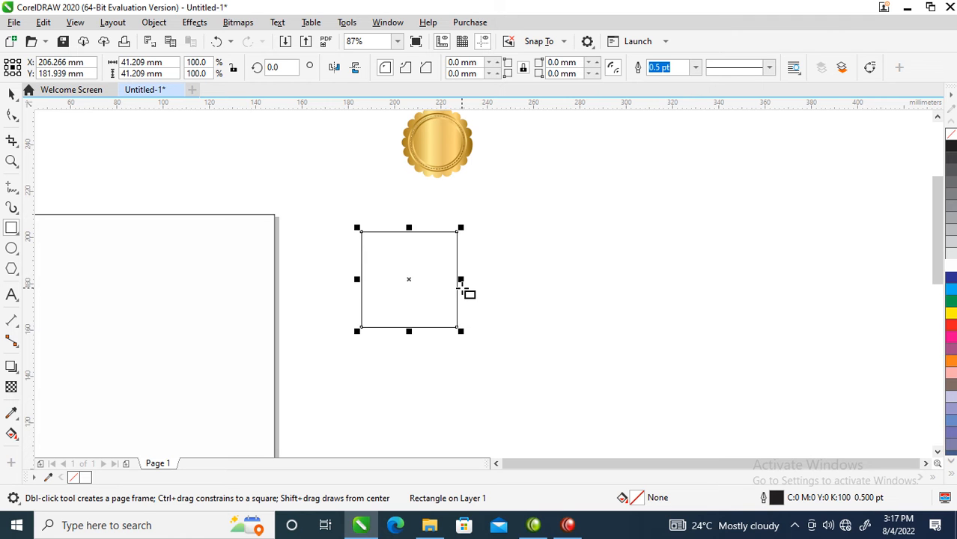
pyautogui.press('space')
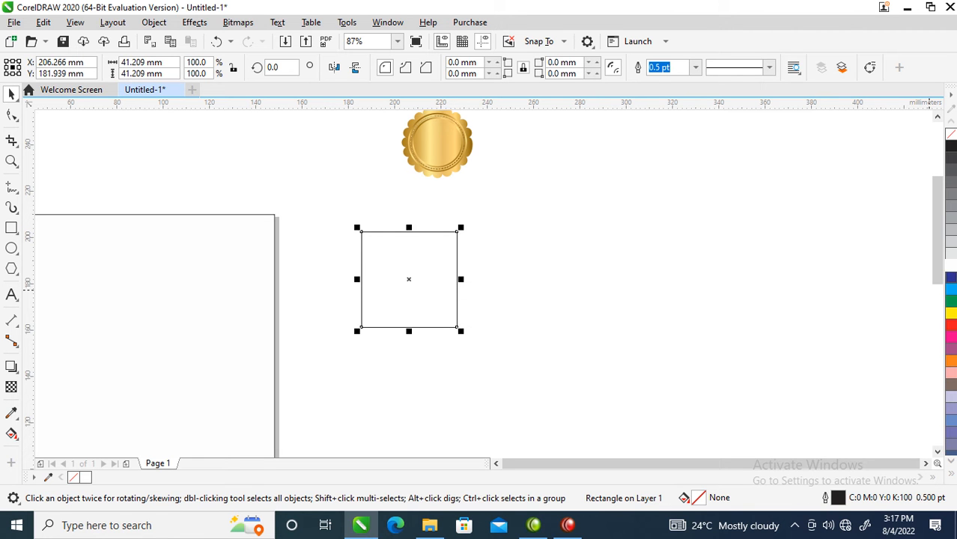
# Apply an inner shadow to the square and set its opacity to 20
pyautogui.click(11, 367)
pyautogui.moveTo(409, 283); pyautogui.dragTo(457, 279)
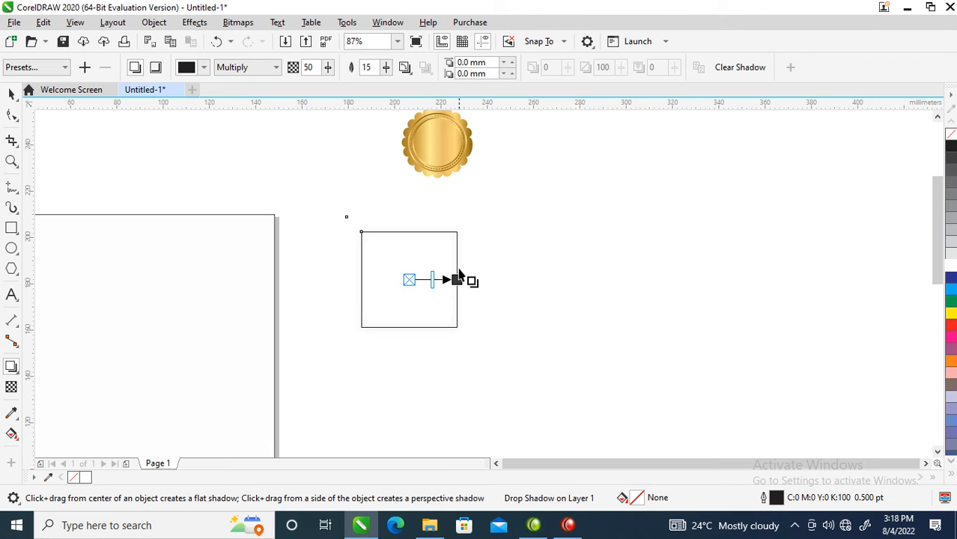
pyautogui.doubleClick(315, 67)
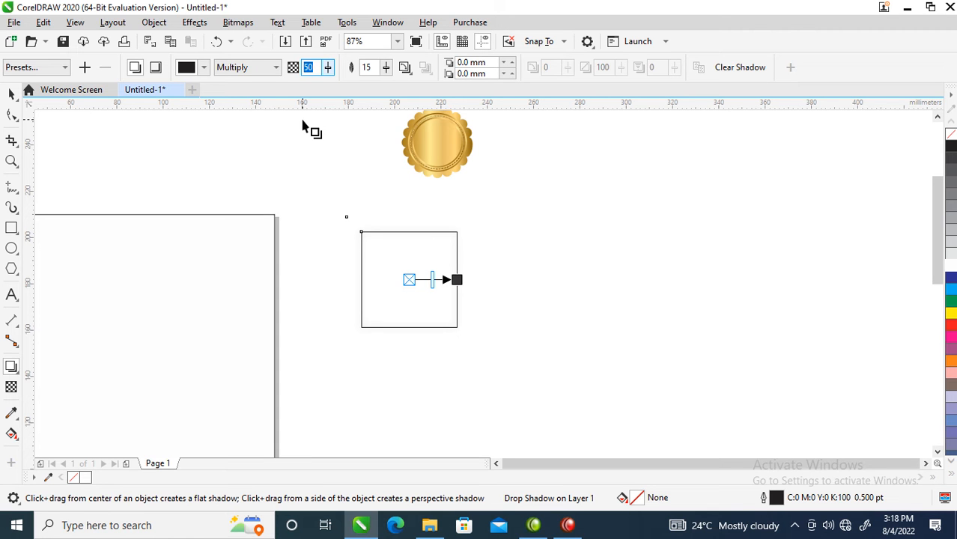
pyautogui.write('9')
pyautogui.press('Return')
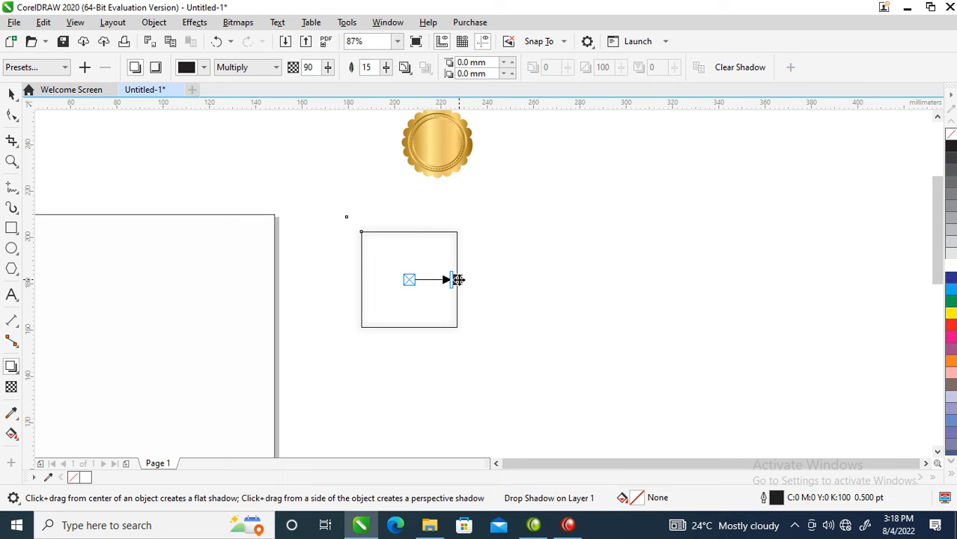
pyautogui.click(155, 68)
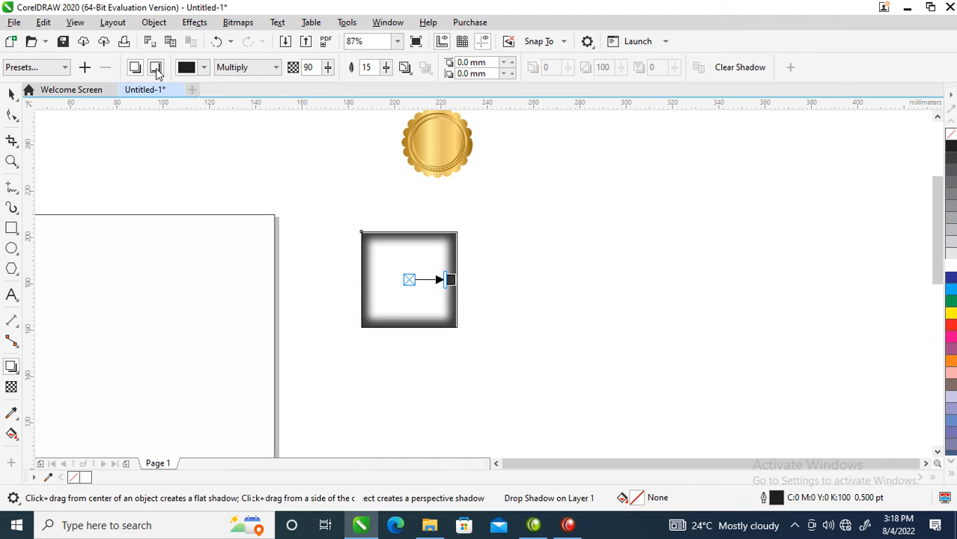
pyautogui.doubleClick(309, 66)
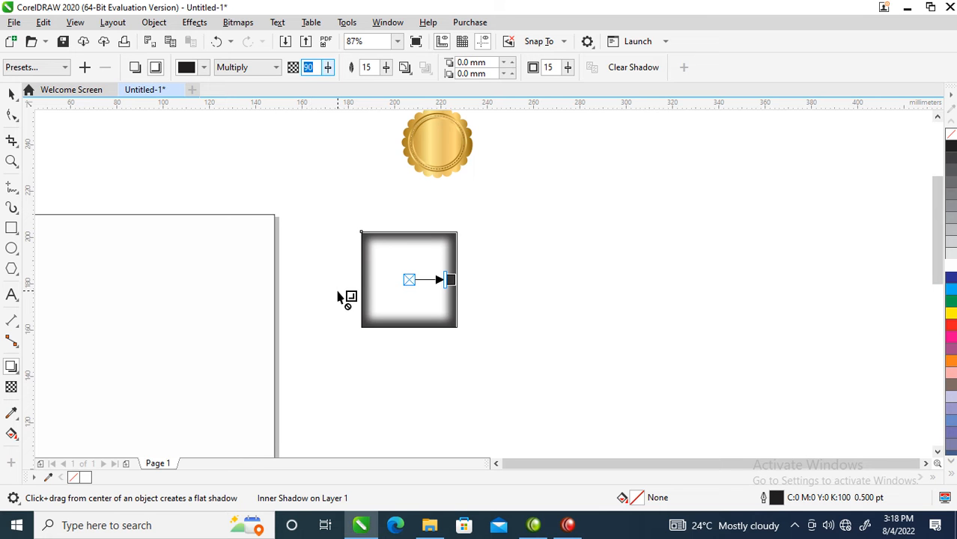
pyautogui.write('2')
pyautogui.press('Return')
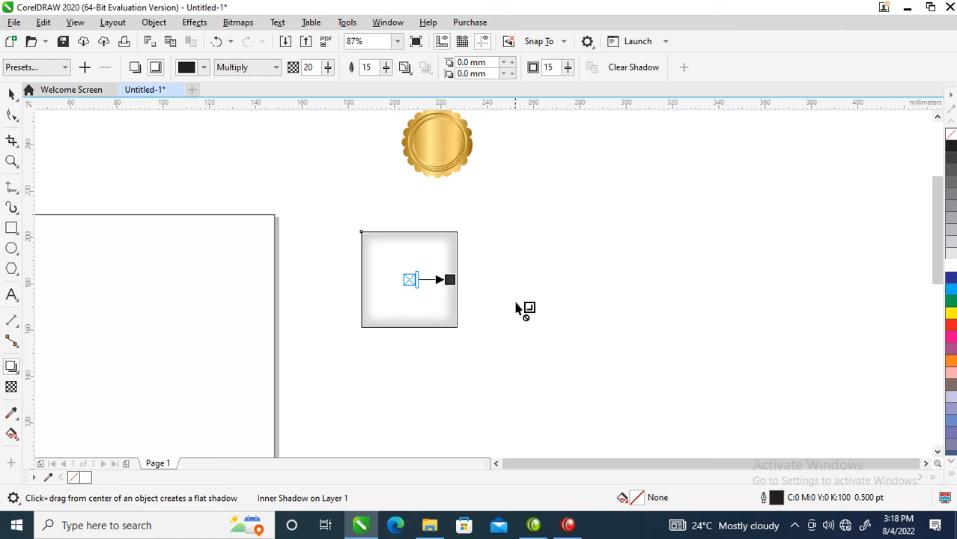
# Set the inner shadow's colour to 60% black and its feathering to 40
pyautogui.click(193, 69)
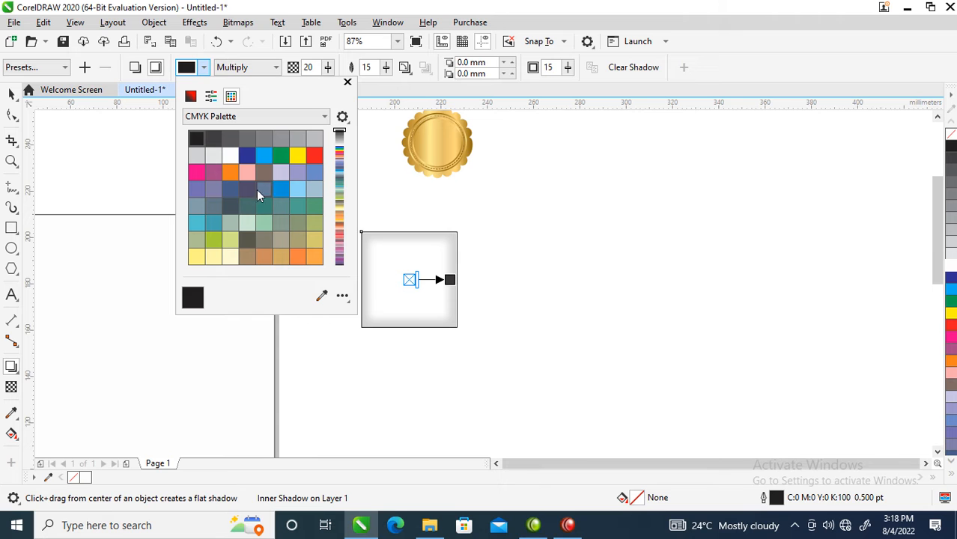
pyautogui.click(315, 138)
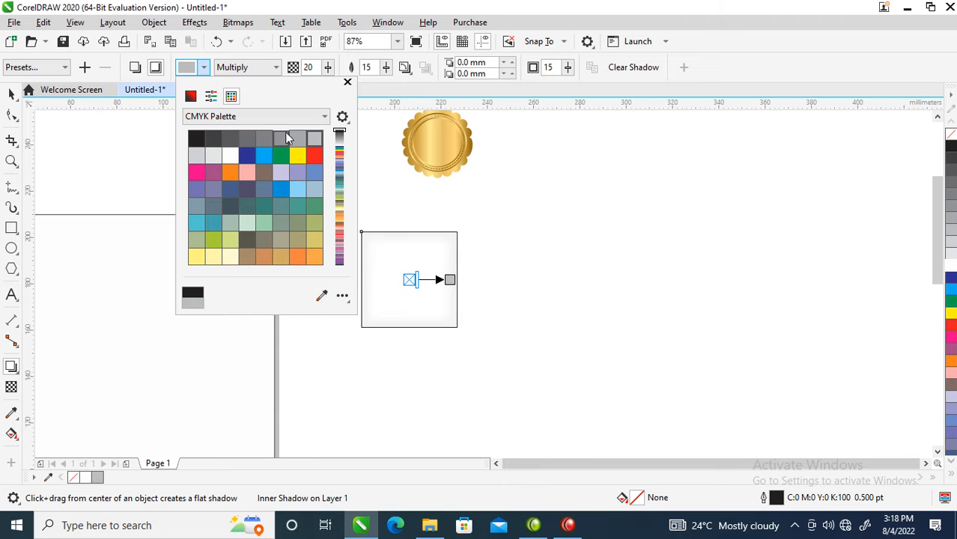
pyautogui.click(283, 142)
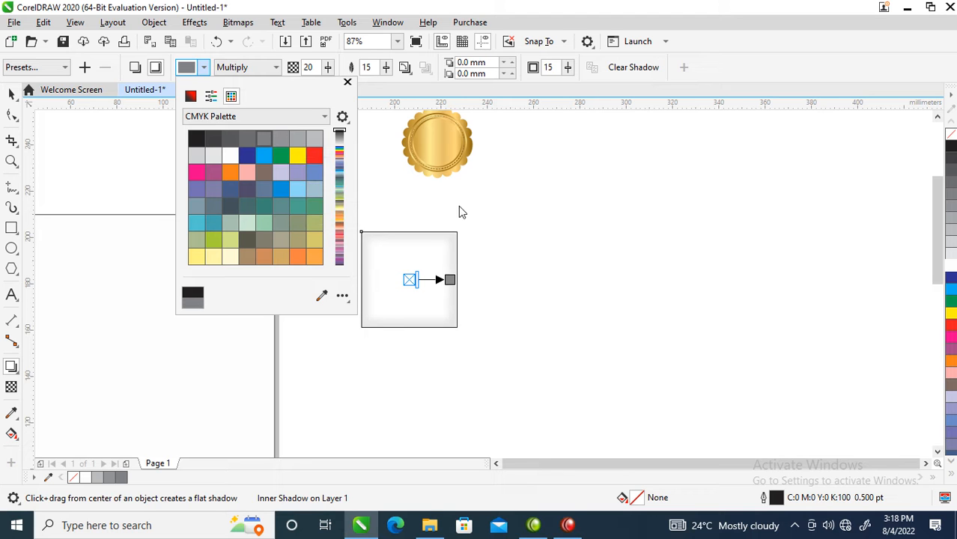
pyautogui.click(367, 67)
pyautogui.click(367, 67)
pyautogui.write('40')
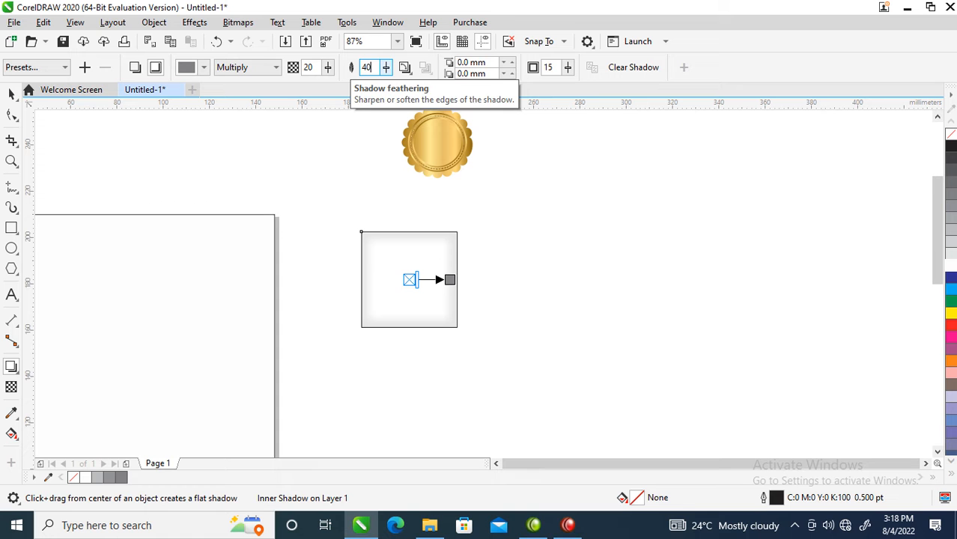
pyautogui.press('Return')
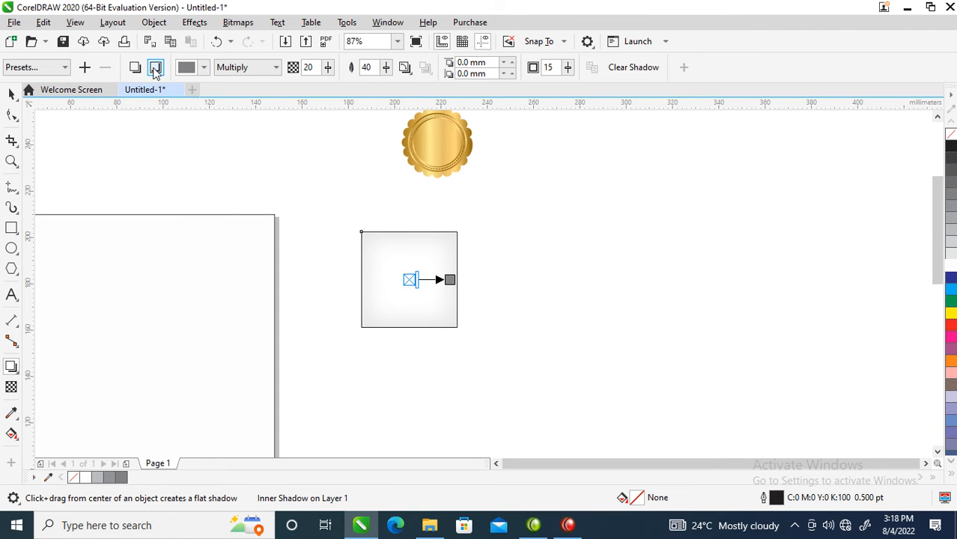
# Break the inner shadow apart from the square and move the separated shadow just beside it
pyautogui.click(154, 23)
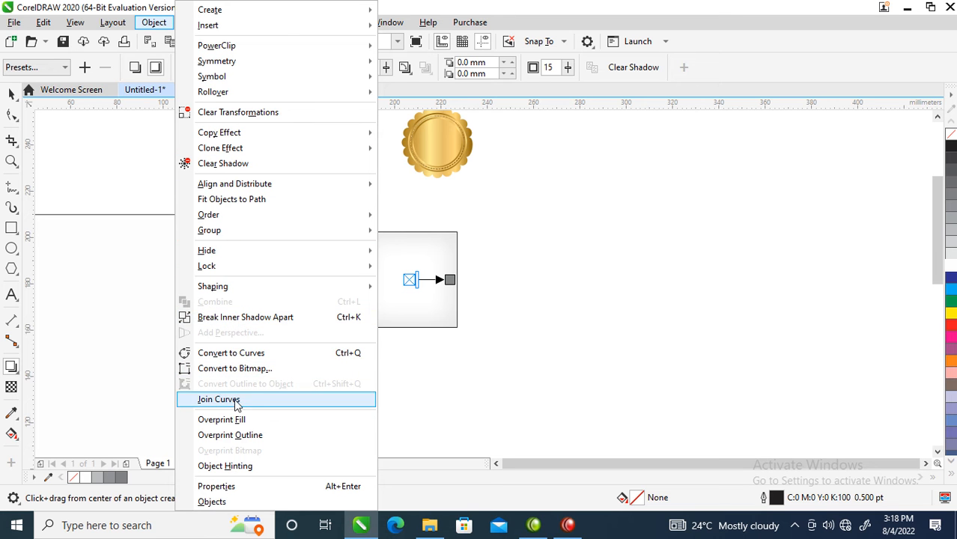
pyautogui.click(254, 318)
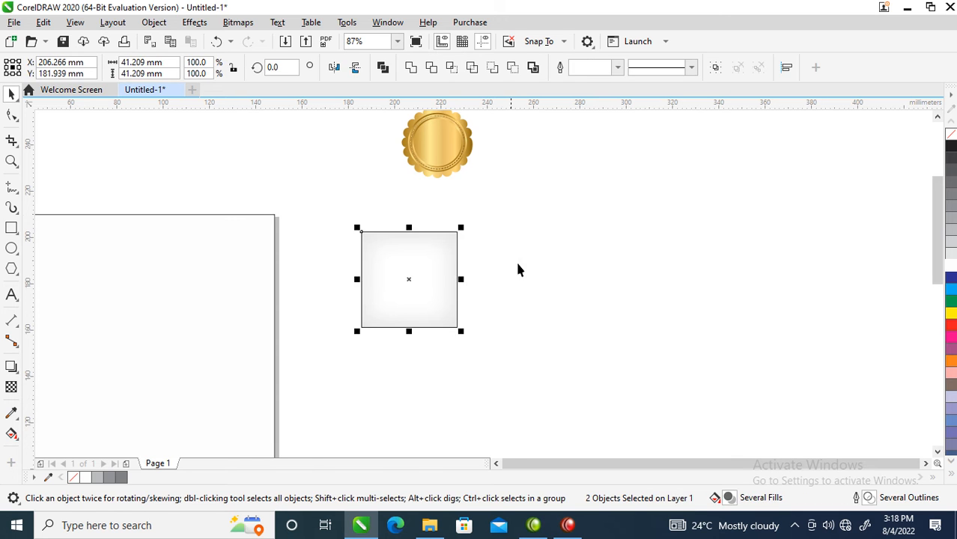
pyautogui.click(469, 250)
pyautogui.moveTo(403, 275); pyautogui.dragTo(504, 289)
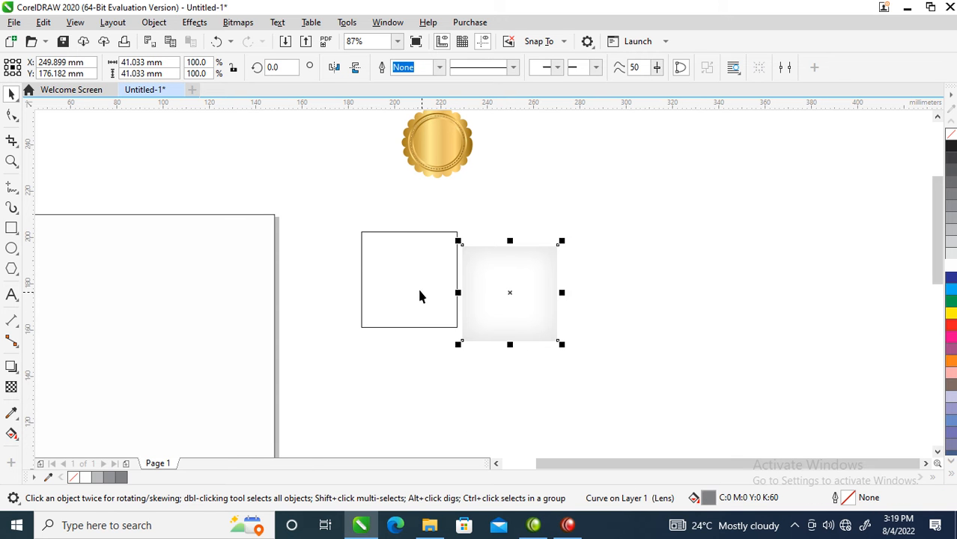
# Fill the outlined square with white and PowerClip the separated shadow inside it
pyautogui.click(409, 266)
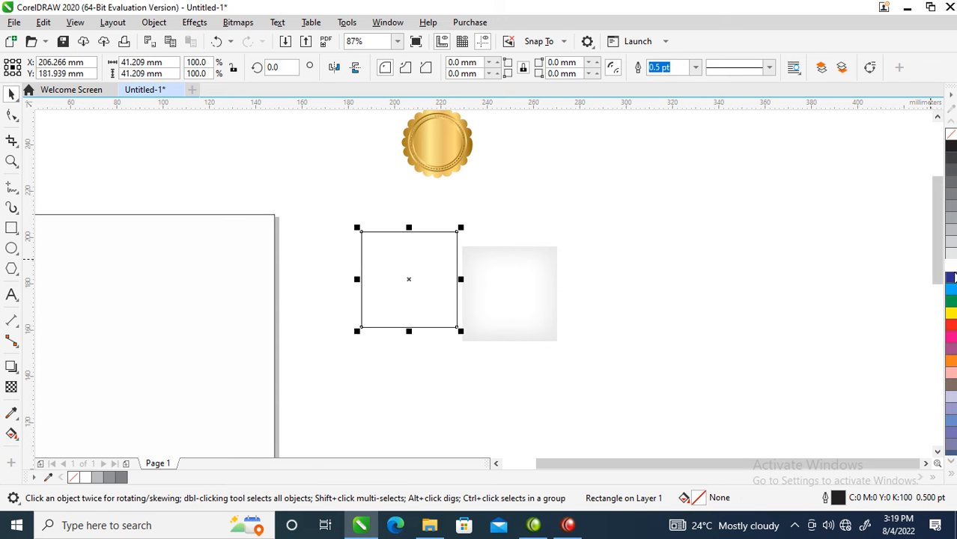
pyautogui.moveTo(530, 293); pyautogui.dragTo(396, 258)
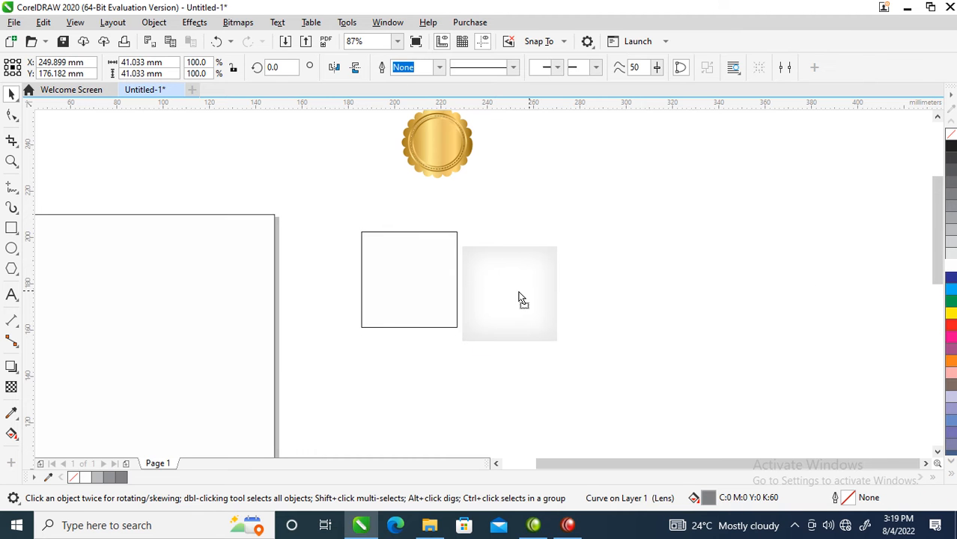
pyautogui.click(431, 374)
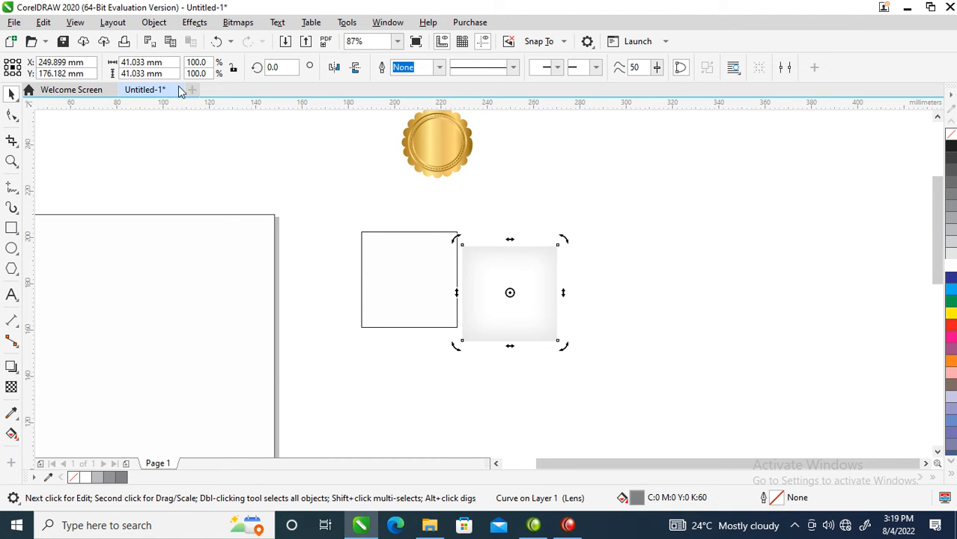
pyautogui.click(156, 22)
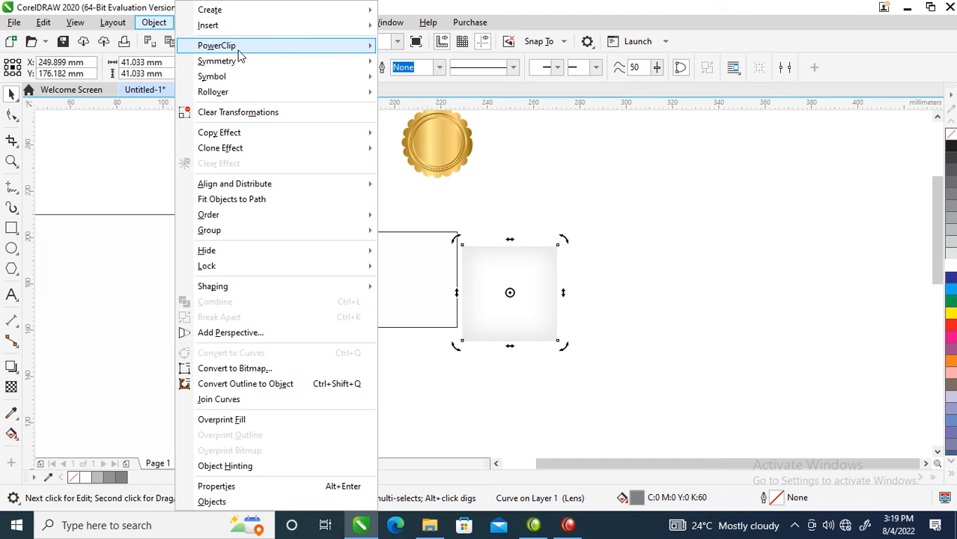
pyautogui.moveTo(238, 51)
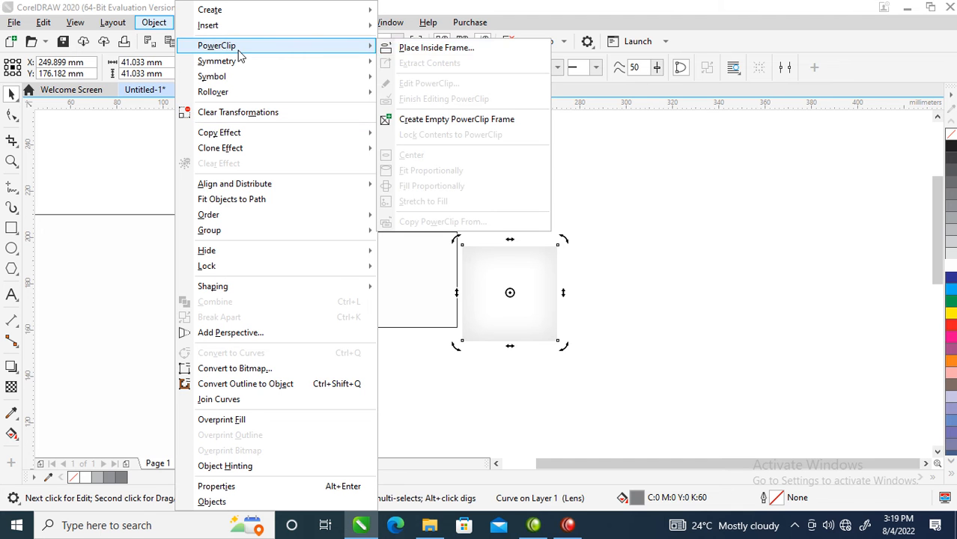
pyautogui.click(470, 50)
pyautogui.click(396, 246)
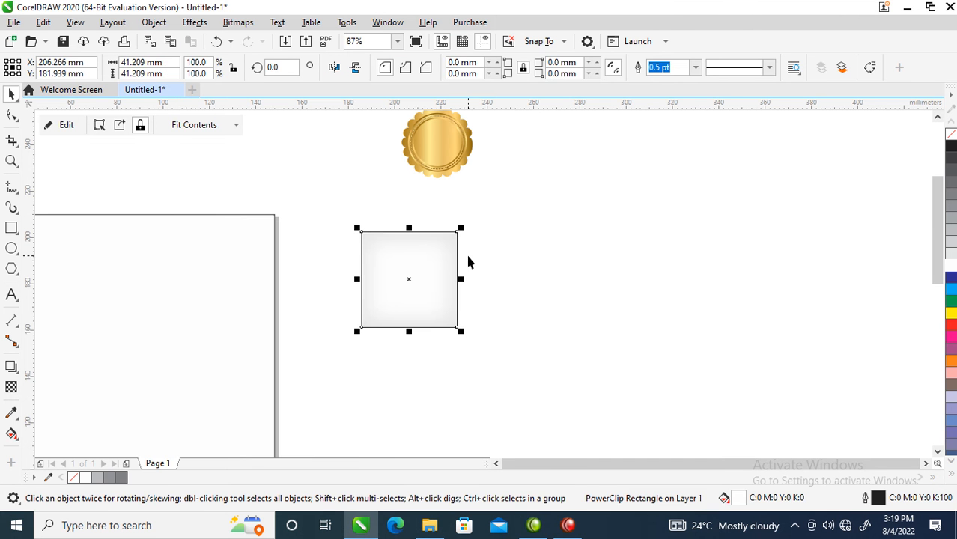
# Remove the shadowed square's outline and move it farther from the page, centred at about X 257 mm, Y 171 mm
pyautogui.keyDown('ctrl'); pyautogui.click(428, 248); pyautogui.keyUp('ctrl')
pyautogui.moveTo(465, 226); pyautogui.dragTo(467, 227)
pyautogui.click(596, 230)
pyautogui.doubleClick(390, 278)
pyautogui.keyDown('ctrl'); pyautogui.click(547, 225); pyautogui.keyUp('ctrl')
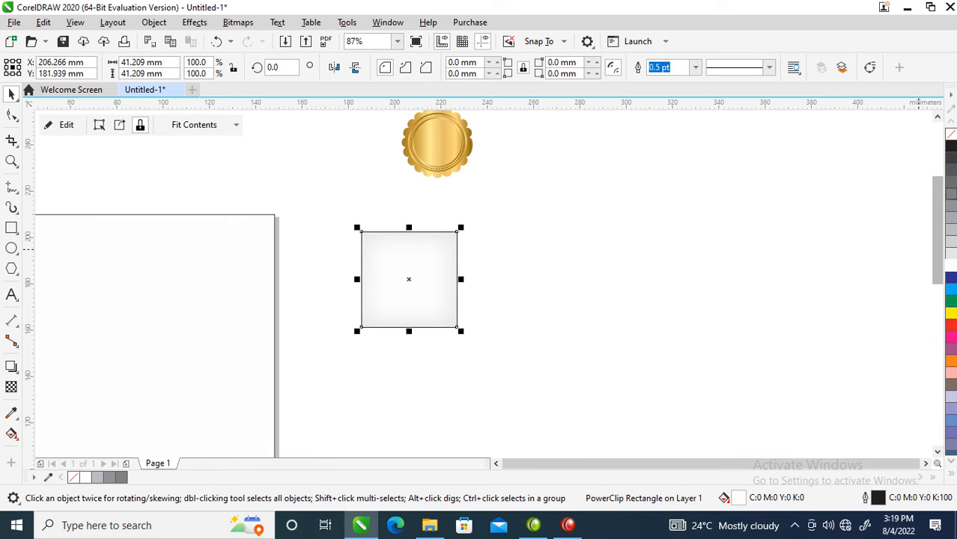
pyautogui.rightClick(950, 135)
pyautogui.moveTo(404, 278); pyautogui.dragTo(521, 304)
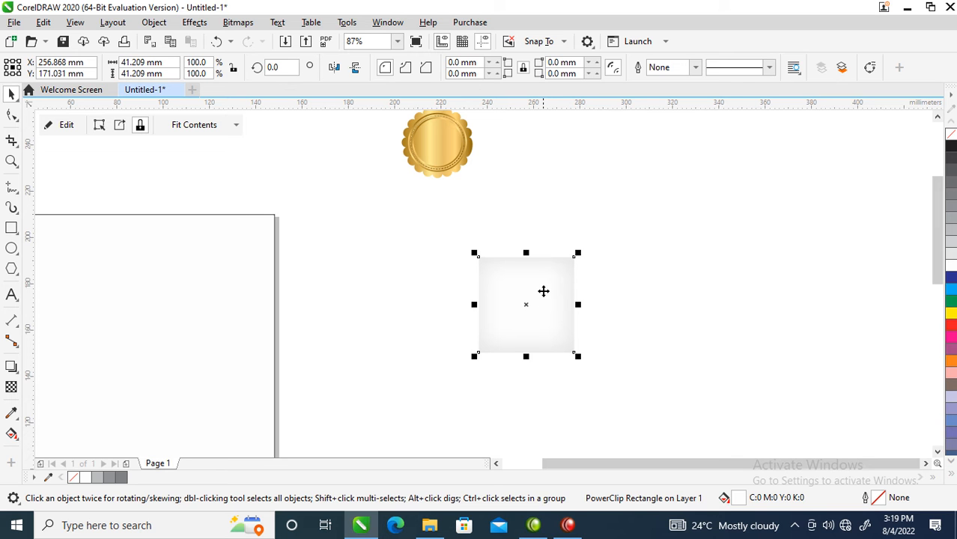
# Give the shadowed square a Gold outline (C 0, M 20, Y 60, K 20)
pyautogui.press('z')
pyautogui.moveTo(397, 207); pyautogui.dragTo(641, 388)
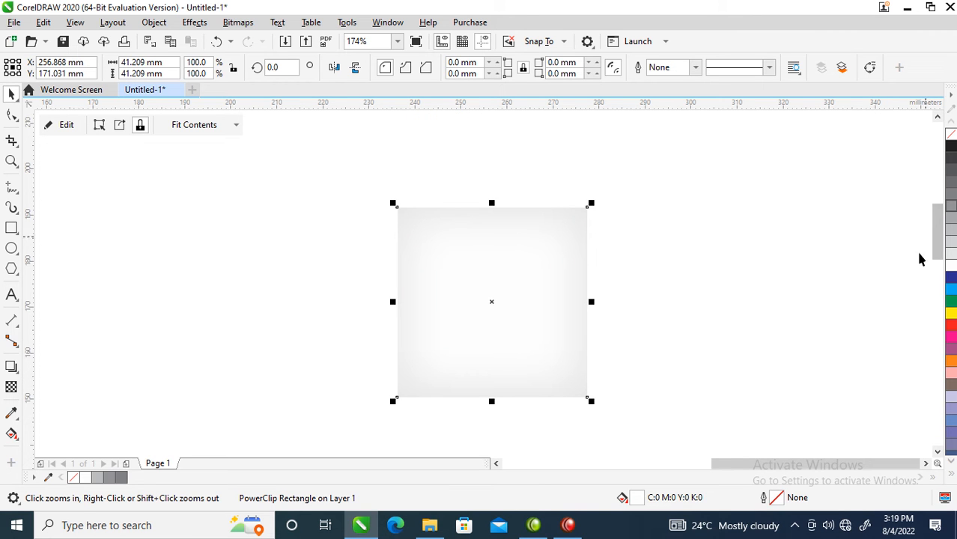
pyautogui.click(950, 475)
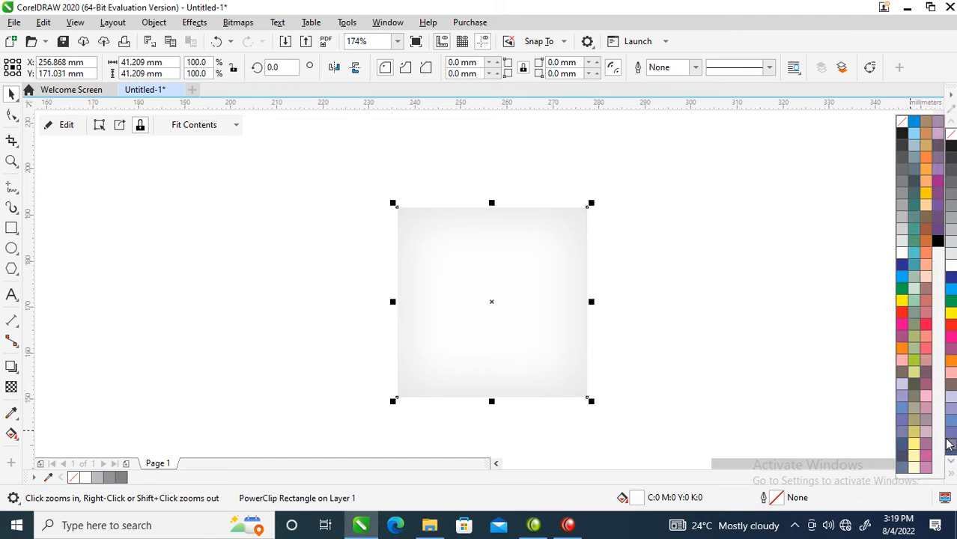
pyautogui.rightClick(928, 151)
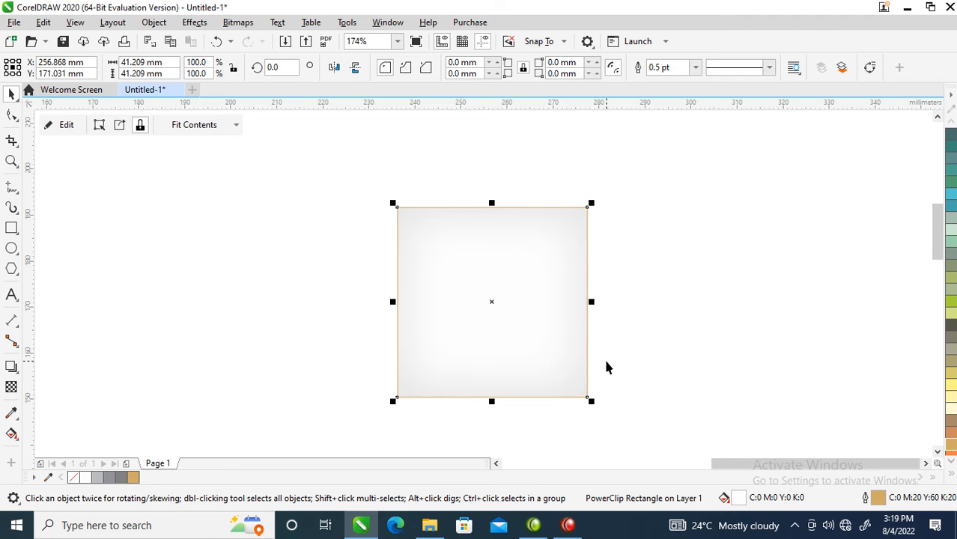
# Set the square's outline width to 2 pt, placed behind the fill and scaling with the object
pyautogui.press('F12')
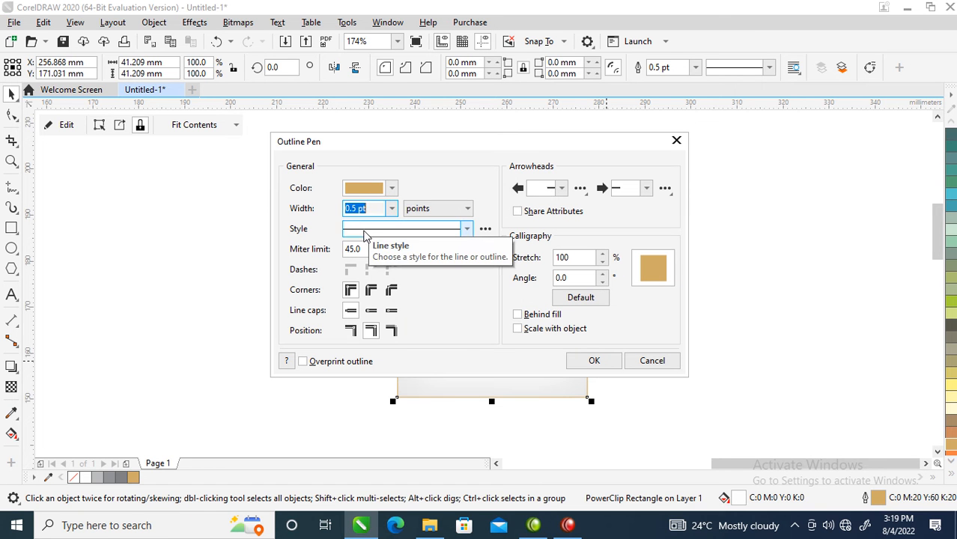
pyautogui.write('2')
pyautogui.click(518, 314)
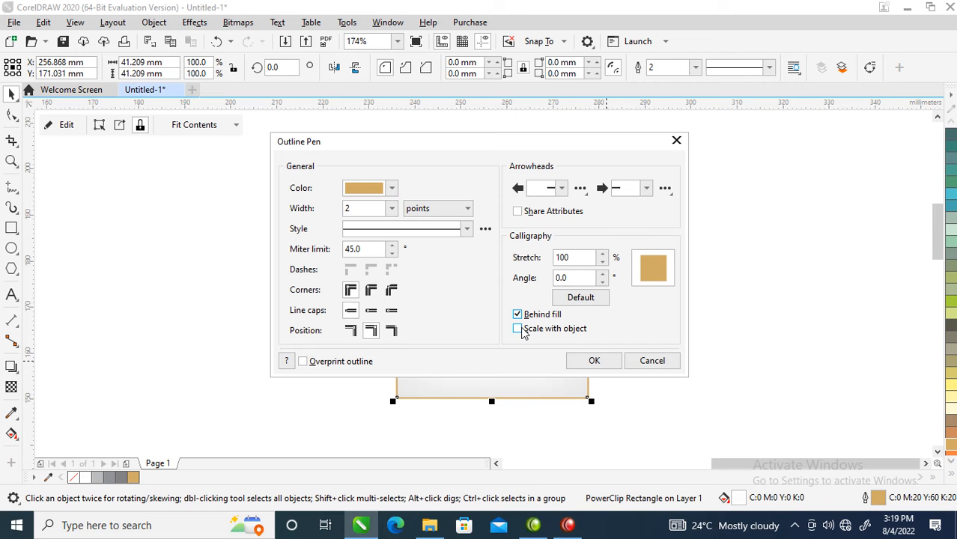
pyautogui.click(595, 359)
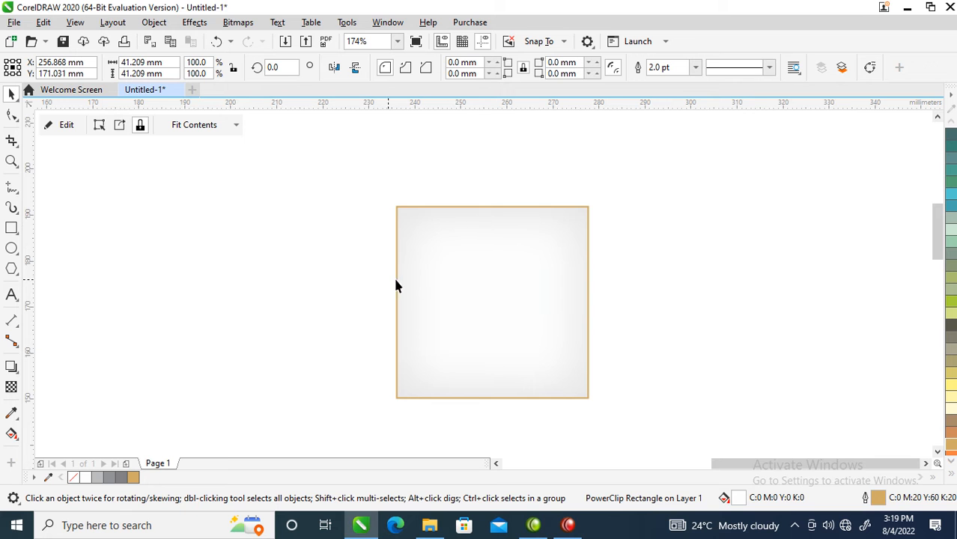
# Draw a circle about 11.3 mm in diameter over the shadowed square's upper-left corner
pyautogui.scroll(-3, 334, 283)
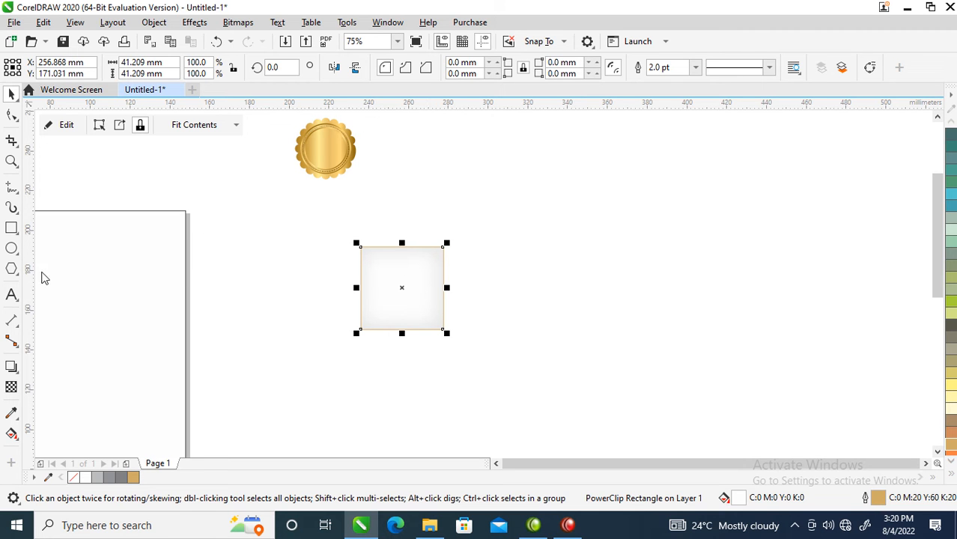
pyautogui.click(12, 249)
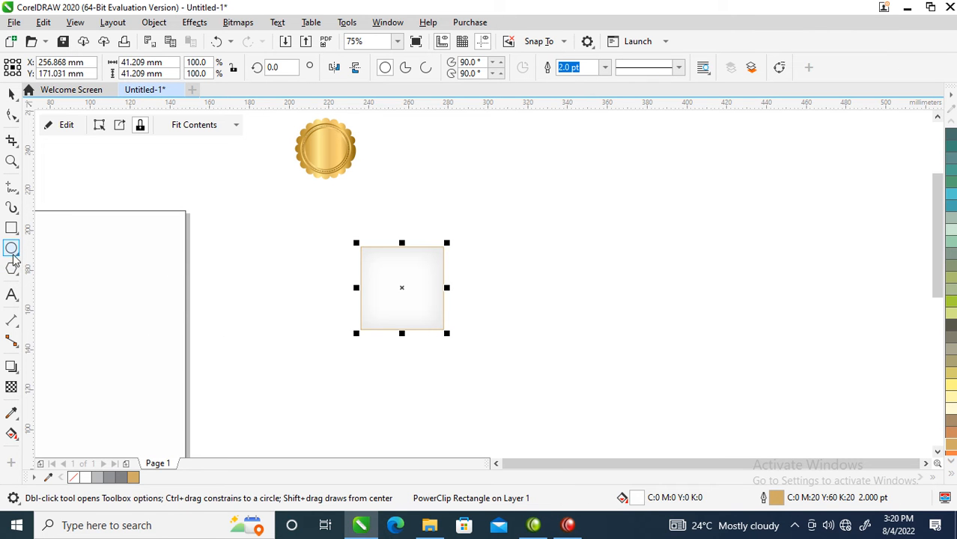
pyautogui.moveTo(349, 231); pyautogui.dragTo(371, 248)
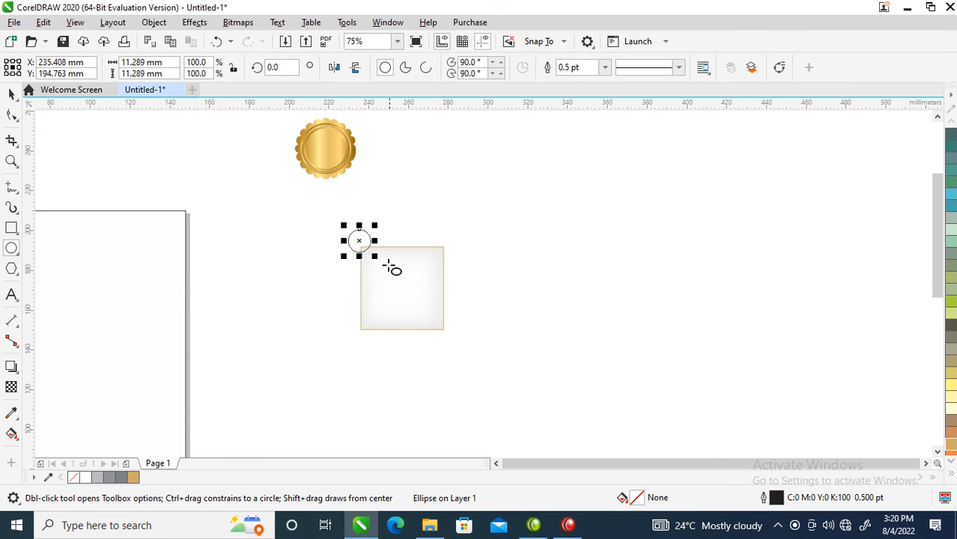
pyautogui.press('space')
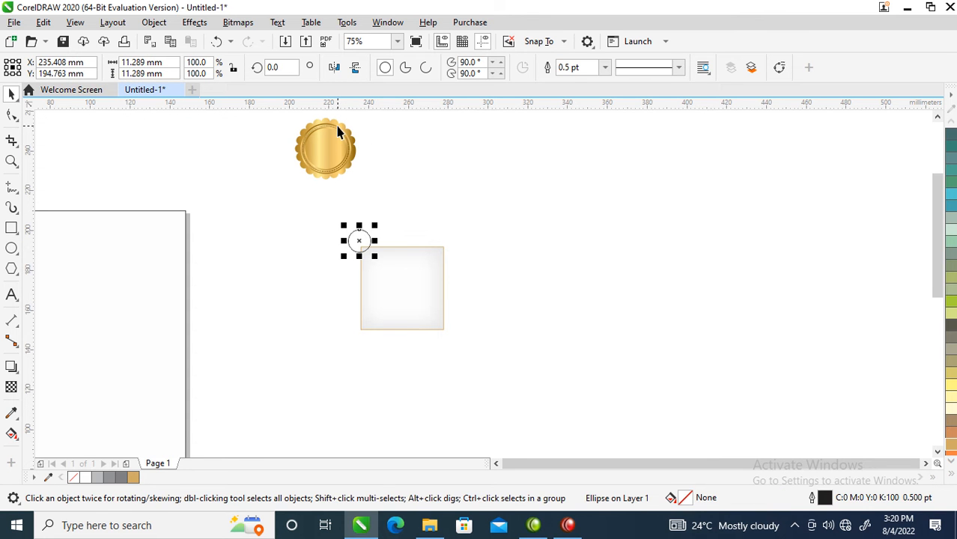
# Copy all properties of the gold seal's scalloped shape, including its fountain fill, onto the new circle
pyautogui.doubleClick(341, 129)
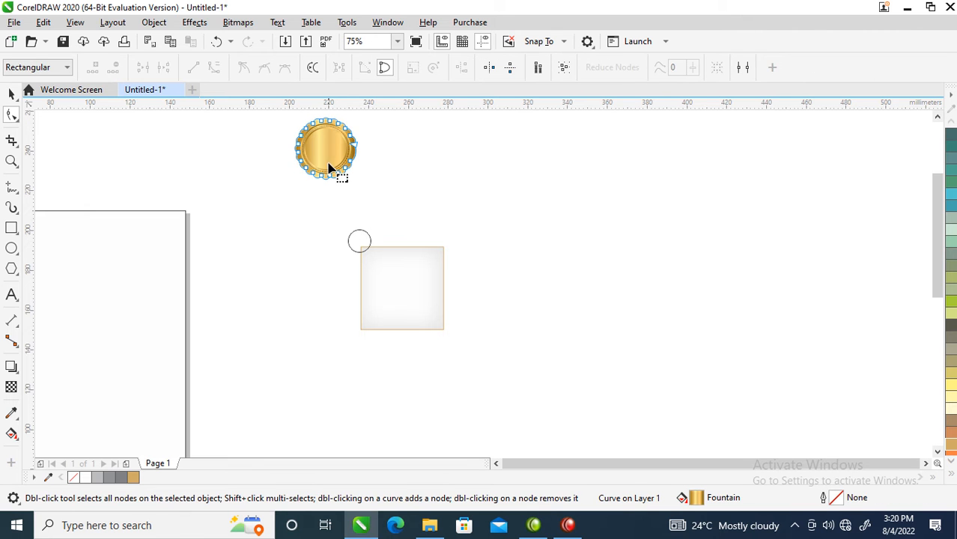
pyautogui.press('space')
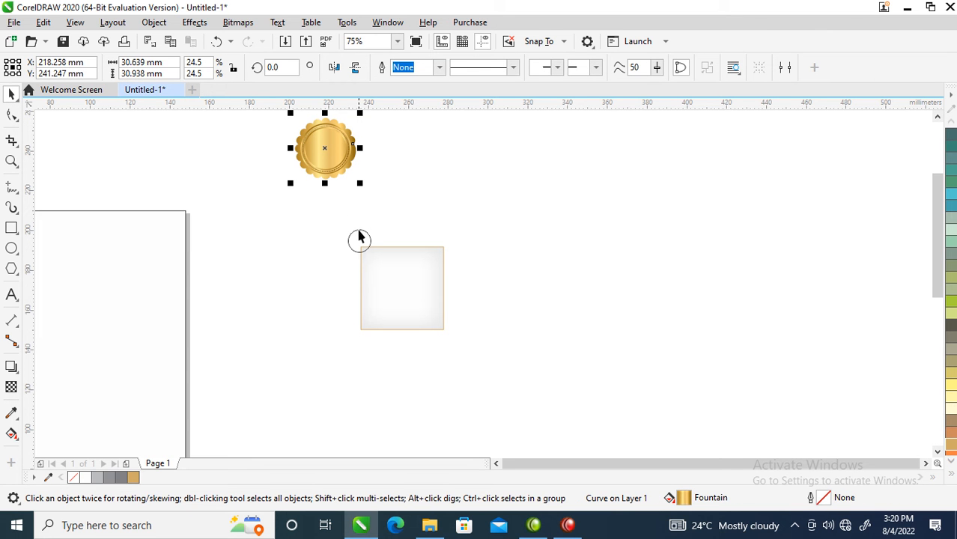
pyautogui.moveTo(323, 138); pyautogui.dragTo(358, 242)
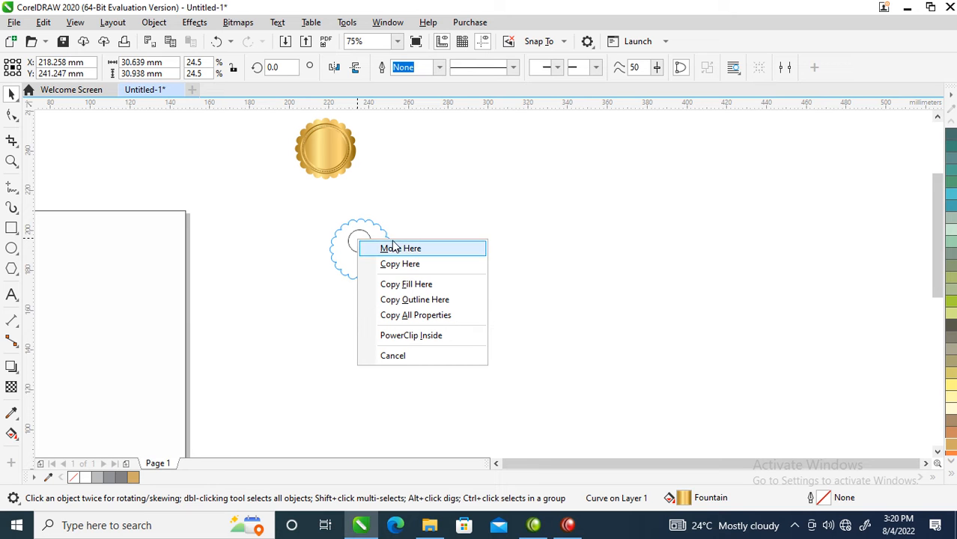
pyautogui.click(405, 315)
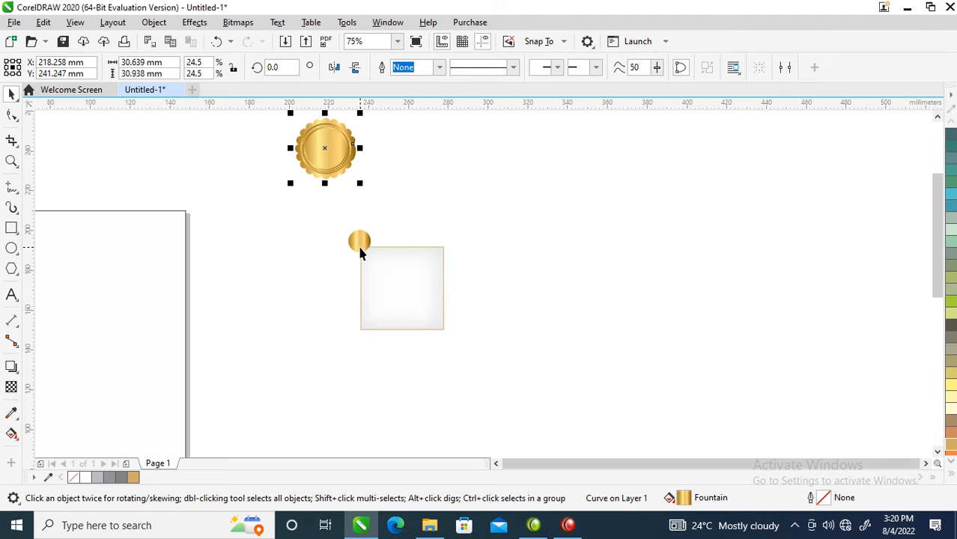
# Tilt the circle's gold fountain fill so that it runs diagonally from upper left to lower right
pyautogui.press('z')
pyautogui.moveTo(329, 215); pyautogui.dragTo(528, 348)
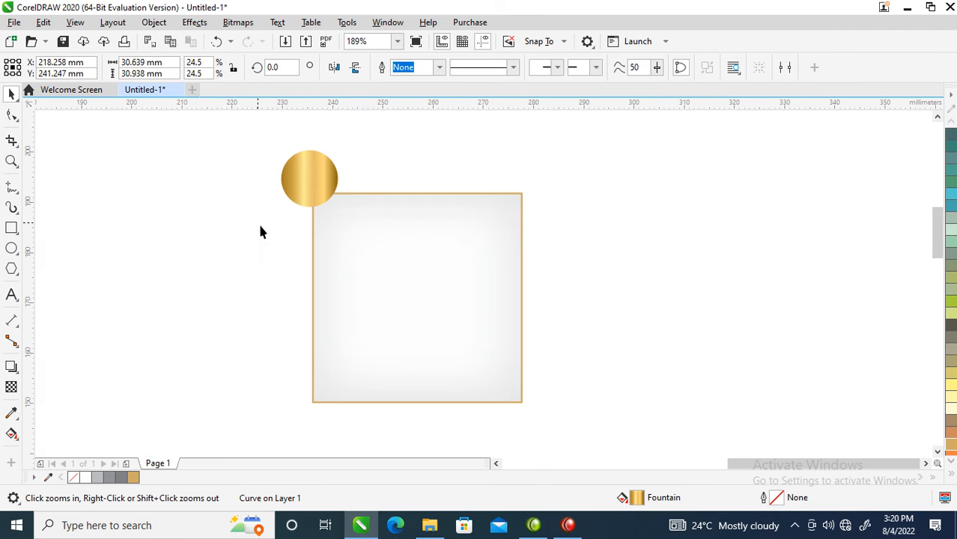
pyautogui.doubleClick(306, 186)
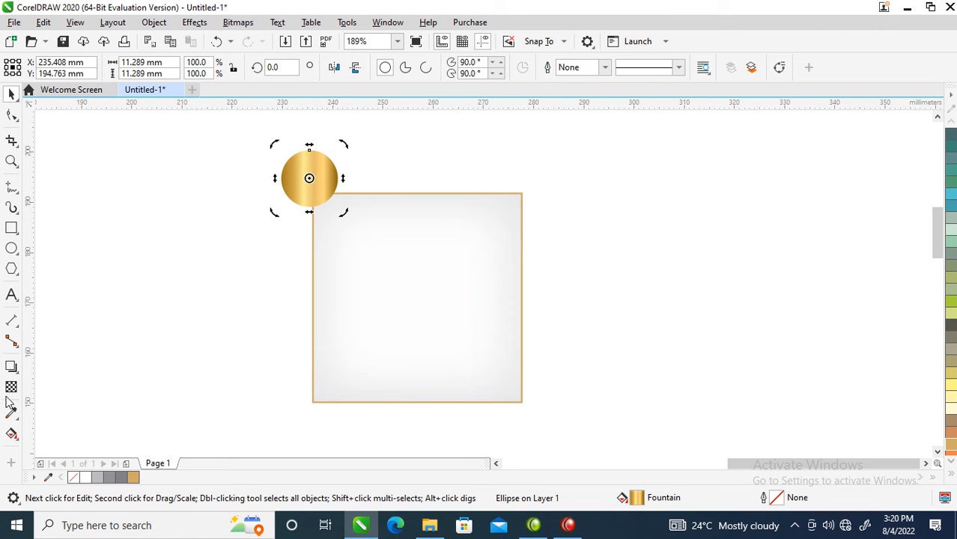
pyautogui.click(11, 434)
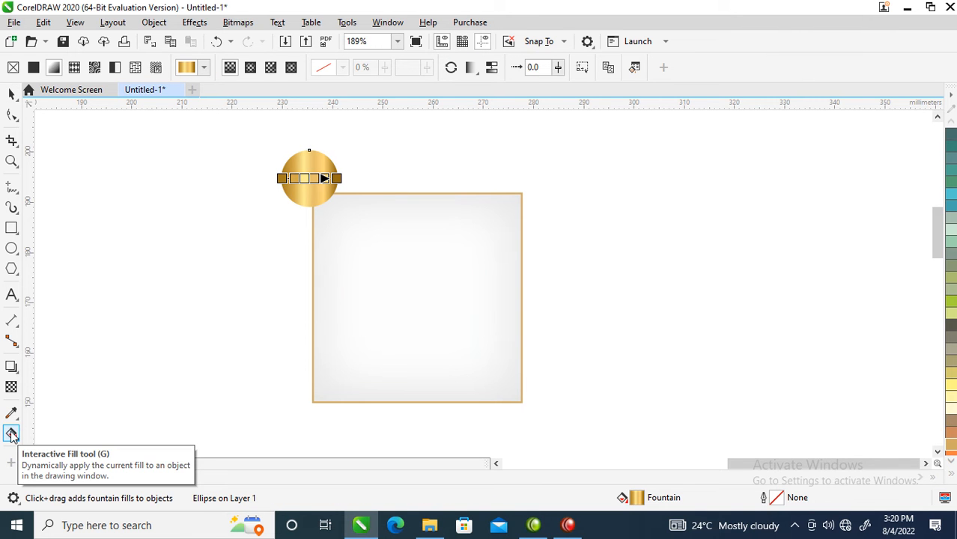
pyautogui.moveTo(339, 181); pyautogui.dragTo(332, 210)
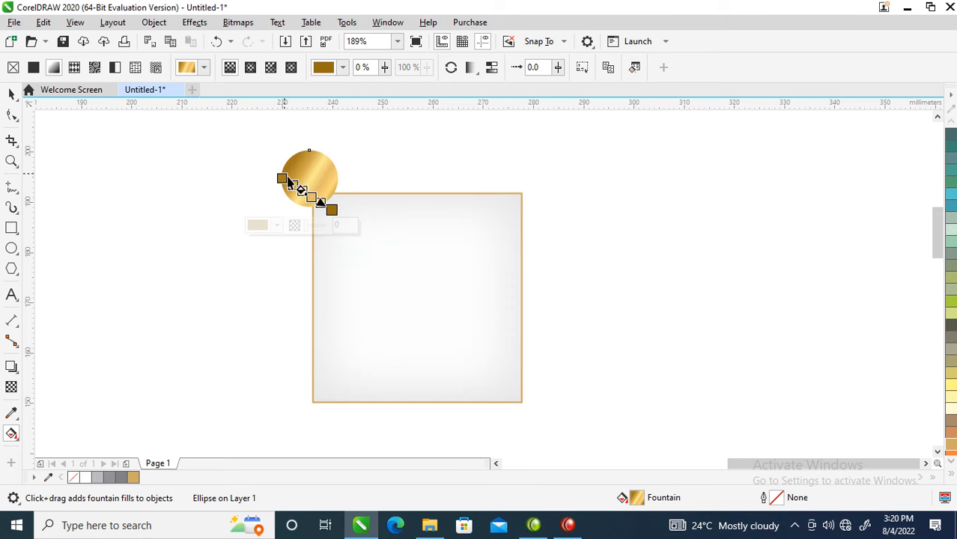
pyautogui.moveTo(281, 179); pyautogui.dragTo(280, 167)
pyautogui.press('Escape')
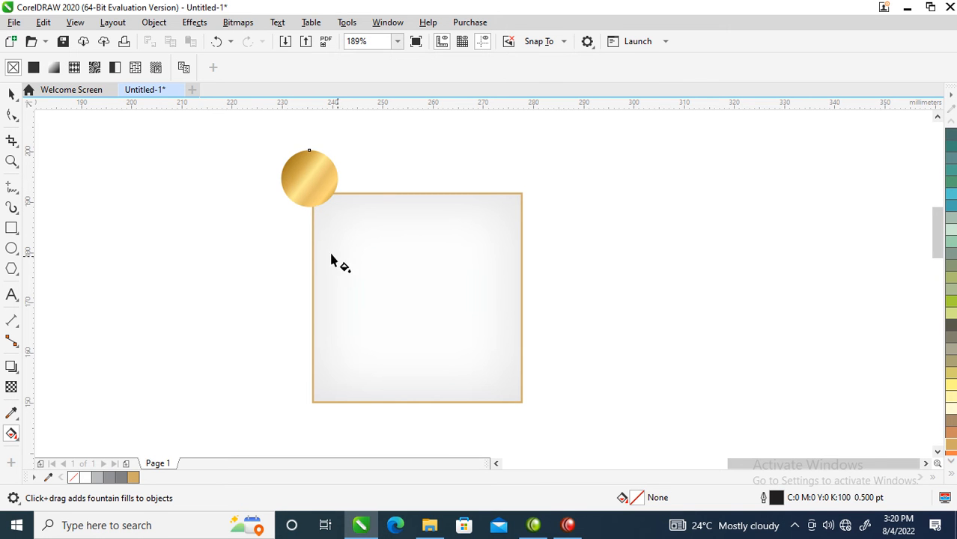
# Make a concentric copy of the gold circle at about 64% size and mirror the copy horizontally
pyautogui.click(11, 93)
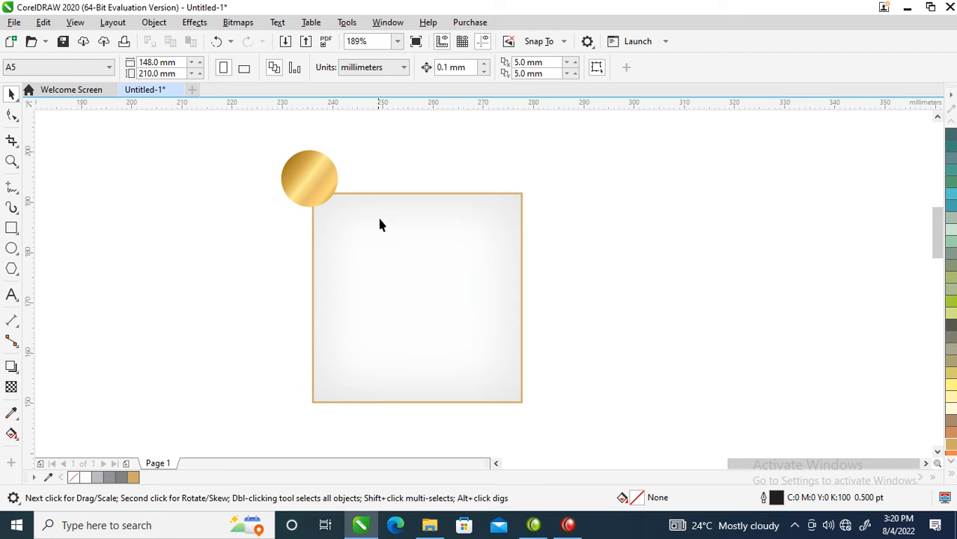
pyautogui.click(330, 175)
pyautogui.moveTo(341, 146); pyautogui.dragTo(343, 156)
pyautogui.rightClick(342, 156)
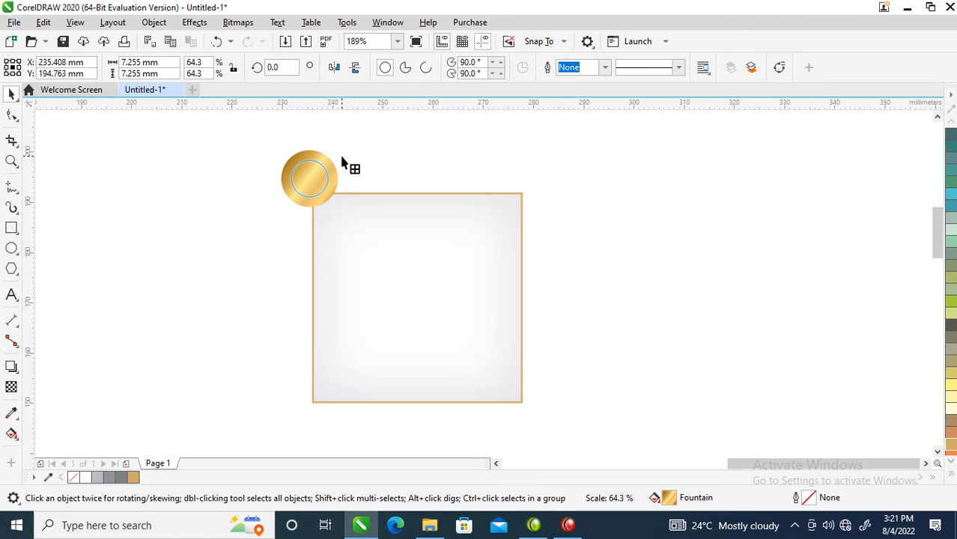
pyautogui.click(313, 169)
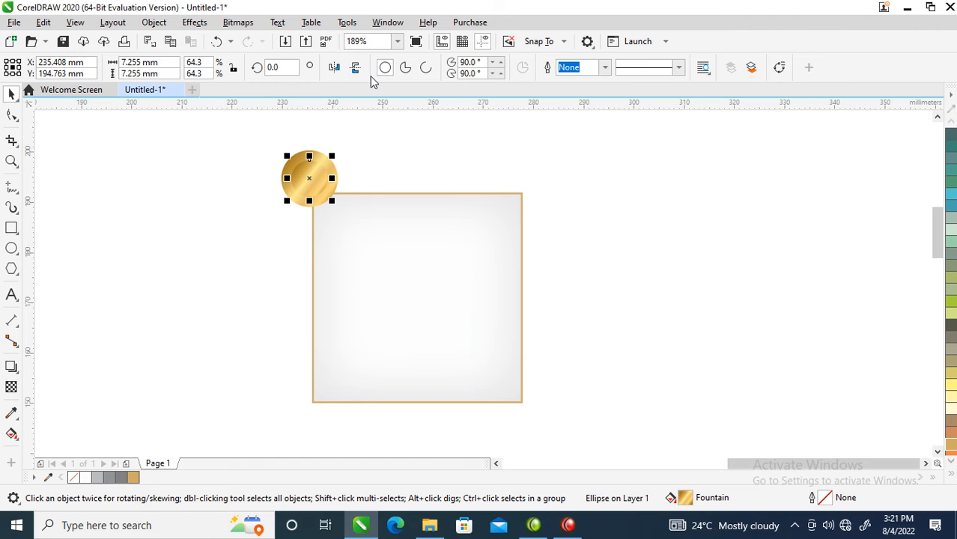
pyautogui.click(333, 68)
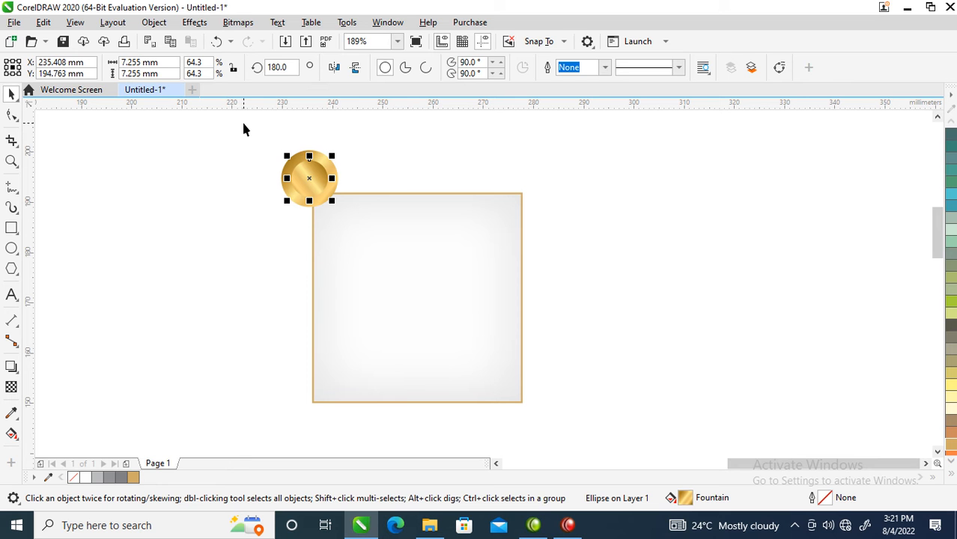
# Group the two gold circles, scale the group to about 7.3 mm and centre it near X 237.6 mm, Y 190.9 mm
pyautogui.moveTo(243, 128); pyautogui.dragTo(383, 246)
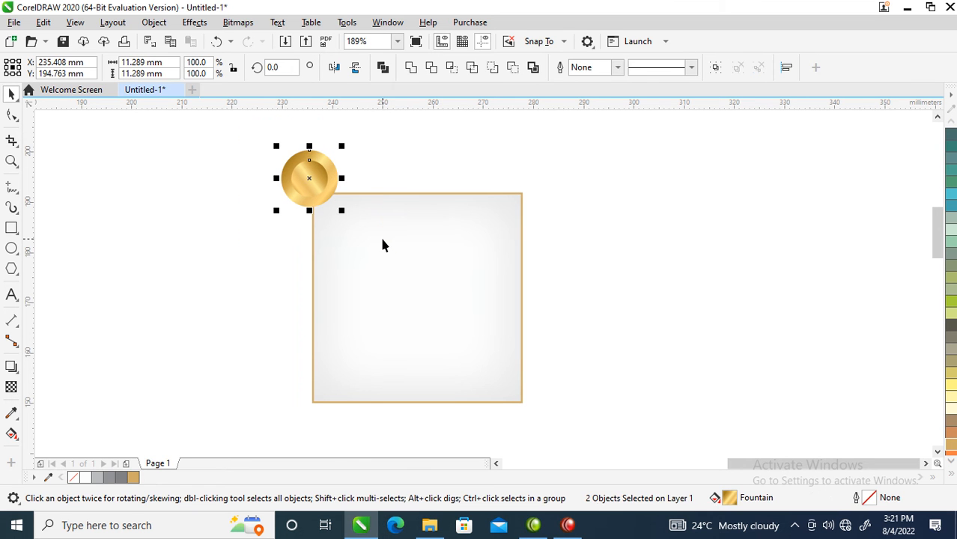
pyautogui.hotkey('ctrl', 'g')
pyautogui.moveTo(336, 175)
pyautogui.mouseDown()
pyautogui.moveTo(348, 201)
pyautogui.moveTo(353, 173)
pyautogui.moveTo(344, 176)
pyautogui.mouseUp()
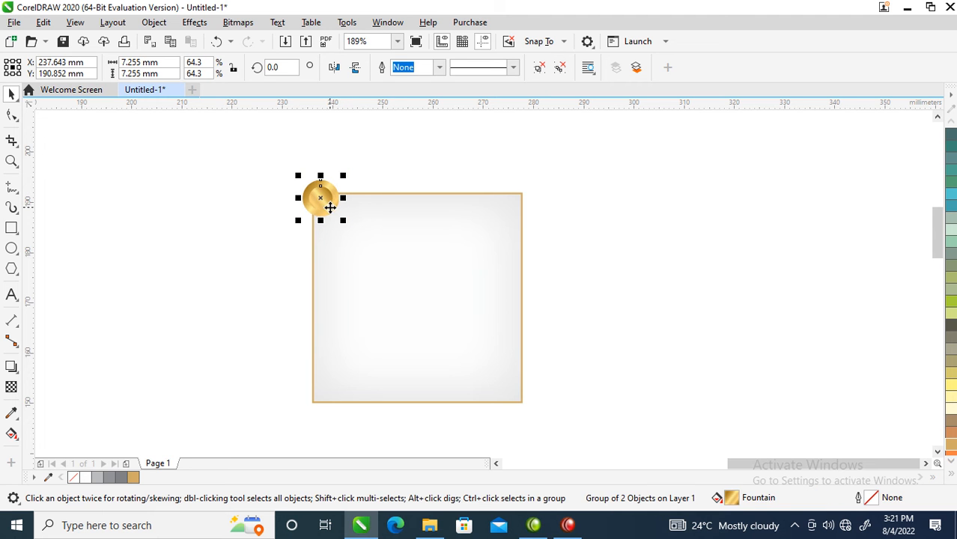
# Give the gold button group a black Multiply drop shadow offset 0.263 mm and -0.538 mm, with opacity 50 and feathering 15
pyautogui.press('z')
pyautogui.moveTo(267, 148); pyautogui.dragTo(492, 315)
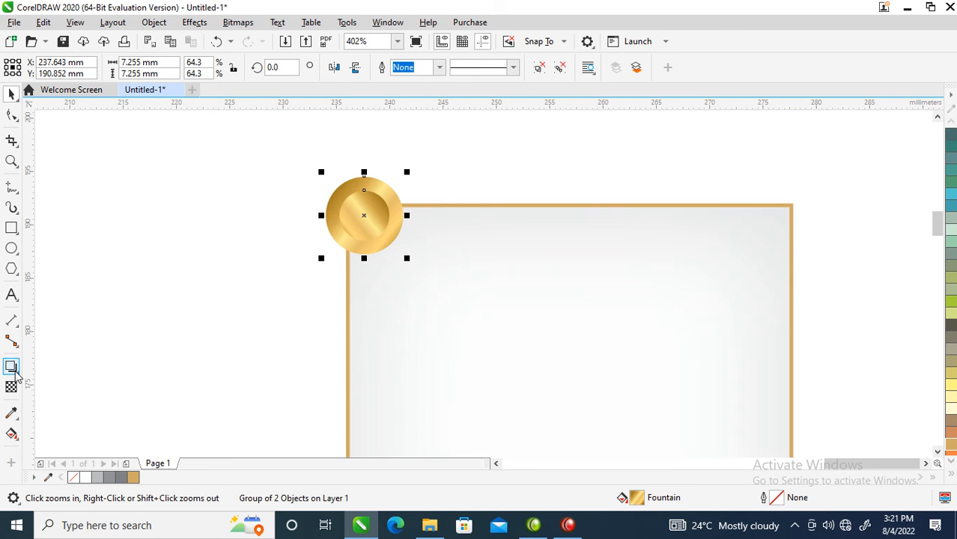
pyautogui.click(12, 367)
pyautogui.moveTo(365, 216); pyautogui.dragTo(387, 262)
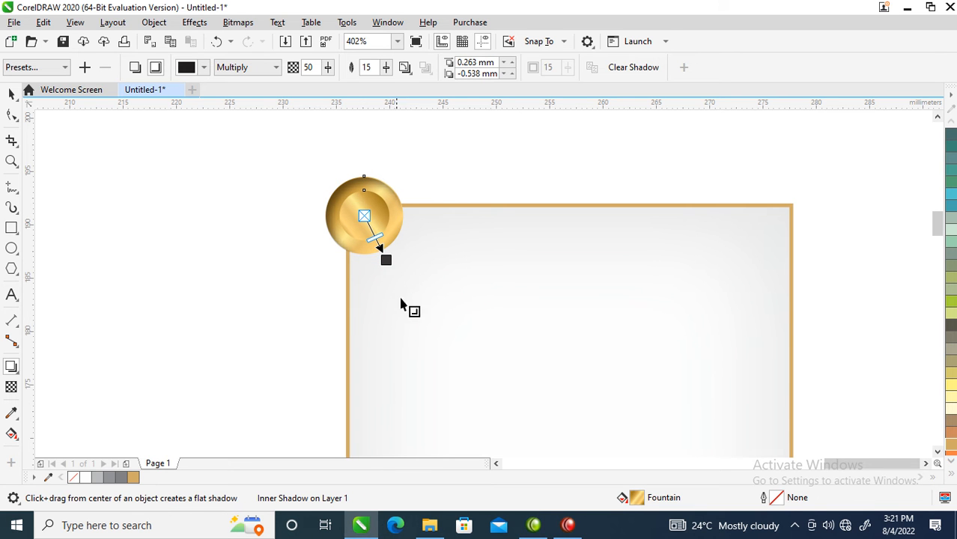
pyautogui.click(135, 68)
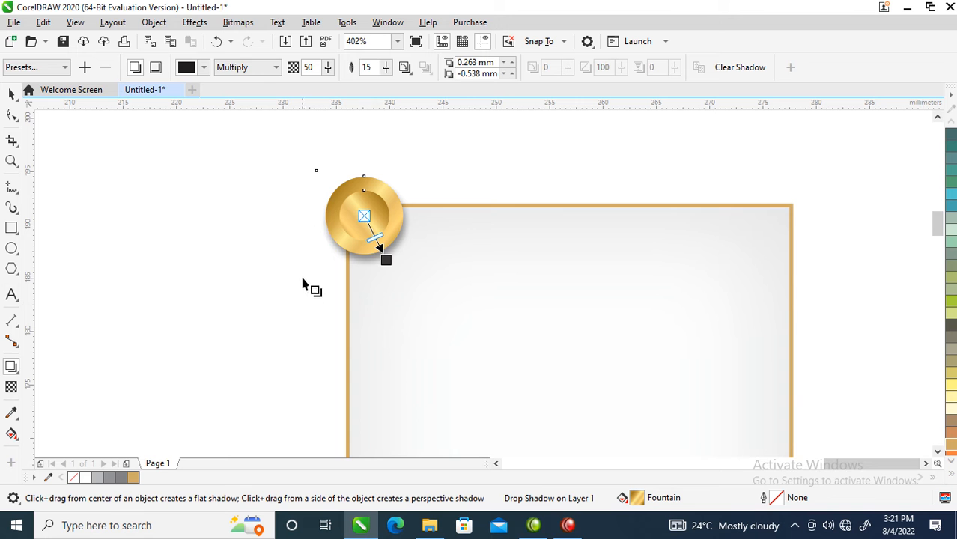
# Break the drop shadow apart from the gold button and group the button with its separated shadow
pyautogui.click(154, 22)
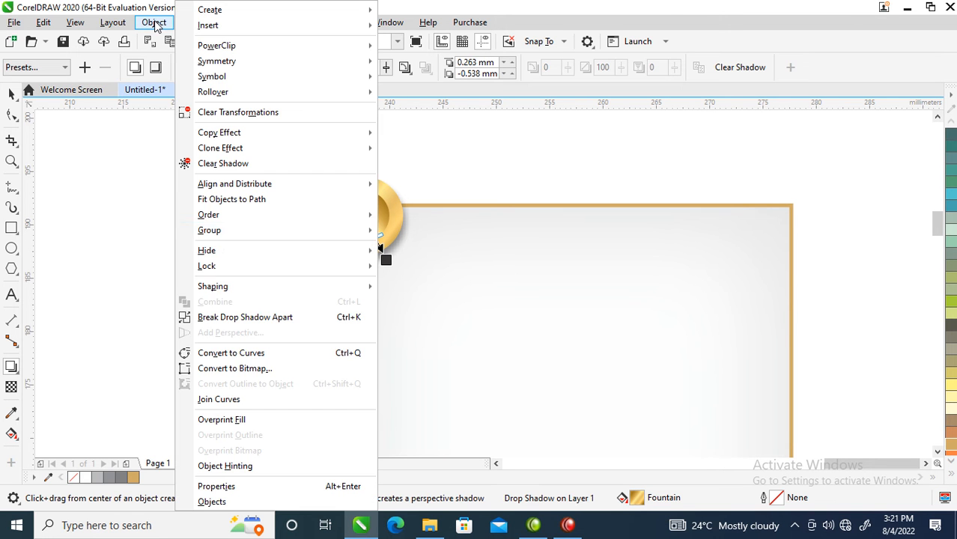
pyautogui.click(236, 318)
pyautogui.press('space')
pyautogui.moveTo(255, 137); pyautogui.dragTo(367, 237)
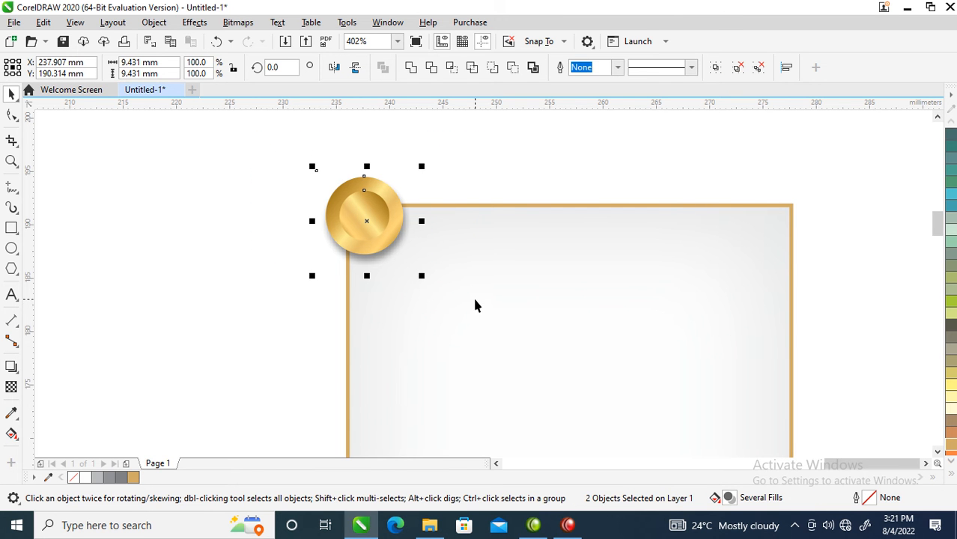
pyautogui.hotkey('ctrl', 'g')
# Move the gold button with its shadow off the square into the empty area between the page and the square
pyautogui.scroll(-3, 406, 239)
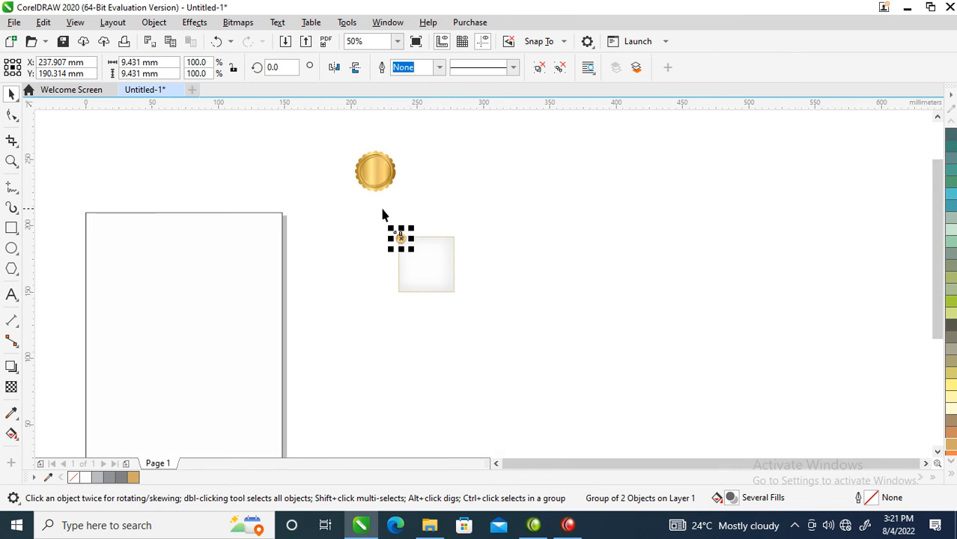
pyautogui.press('z')
pyautogui.moveTo(351, 212); pyautogui.dragTo(507, 314)
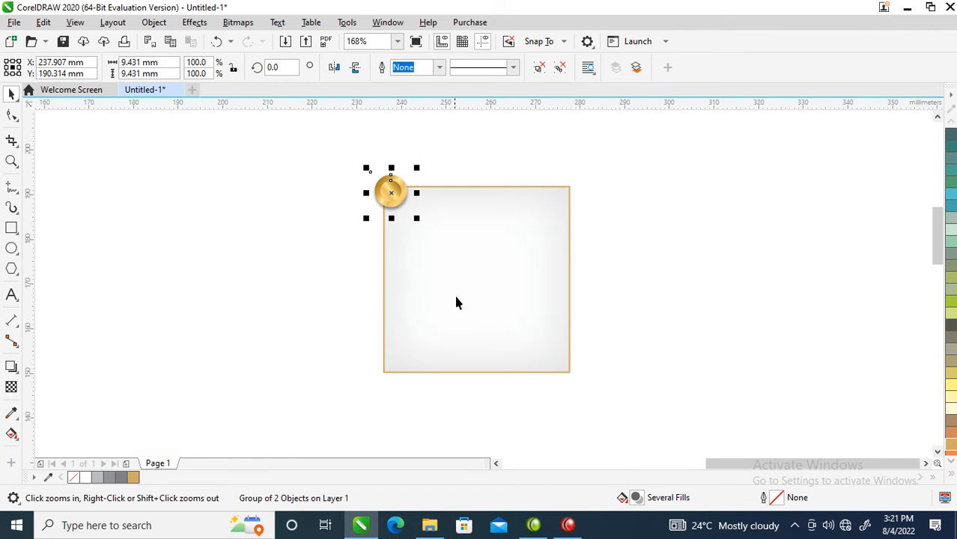
pyautogui.moveTo(390, 190); pyautogui.dragTo(140, 155)
# Move the shadowed square closer to the page, centred at about X 235.5 mm, Y 163.3 mm
pyautogui.doubleClick(529, 232)
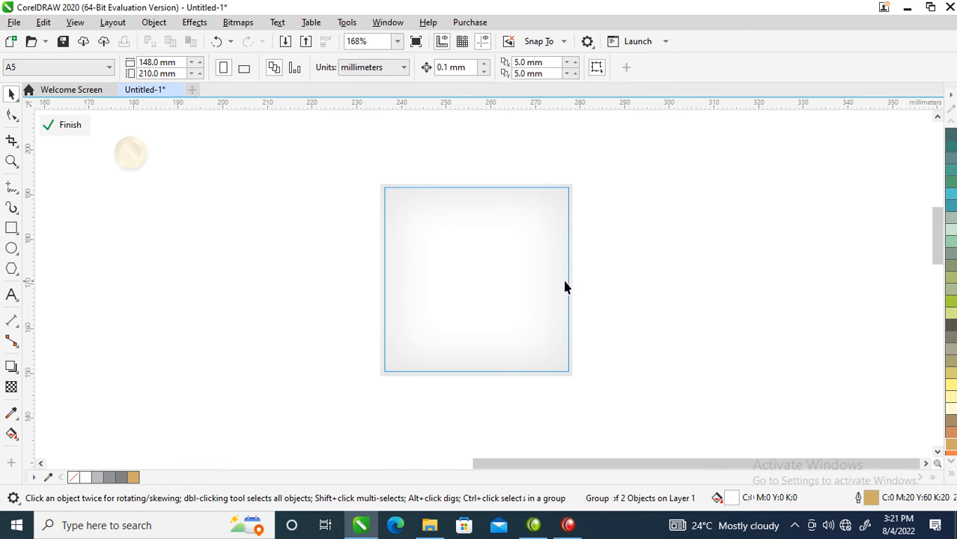
pyautogui.click(644, 196)
pyautogui.moveTo(529, 244); pyautogui.dragTo(434, 276)
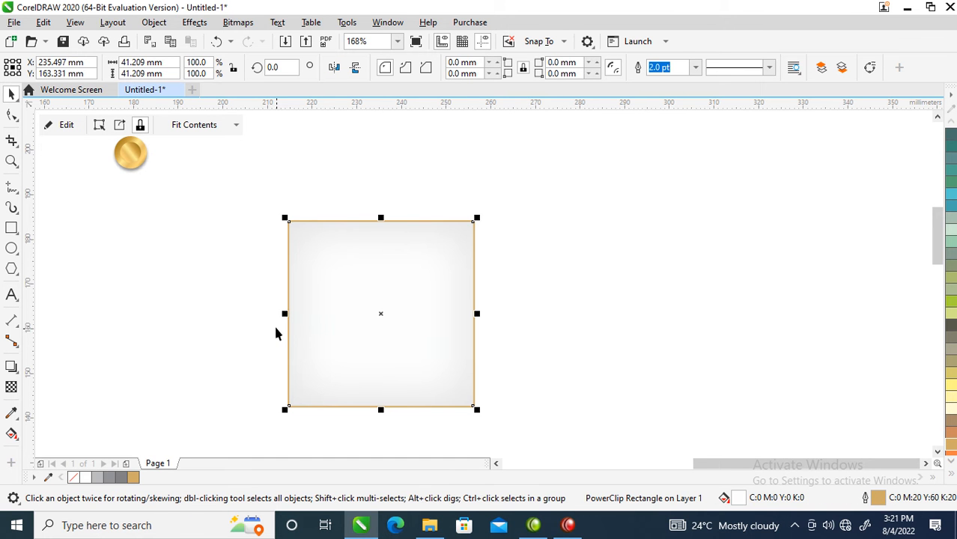
# Place a mirrored copy of the square flush against its right side and repeat the duplication to form a row of 15 squares
pyautogui.scroll(-4, 276, 316)
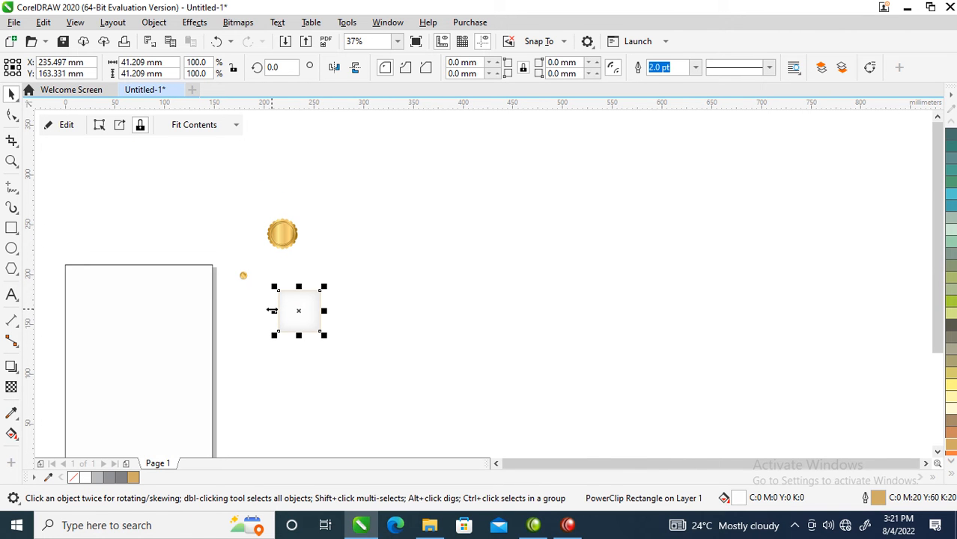
pyautogui.moveTo(271, 311); pyautogui.dragTo(340, 309)
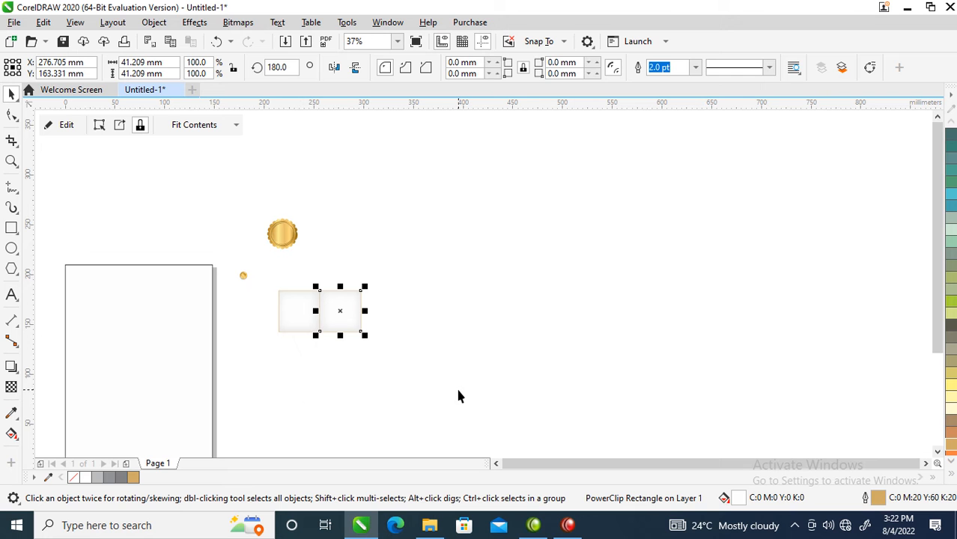
pyautogui.hotkey('ctrl', 'r')
pyautogui.hotkey('ctrl', 'r')
pyautogui.hotkey('ctrl', 'r')
pyautogui.hotkey('ctrl', 'r')
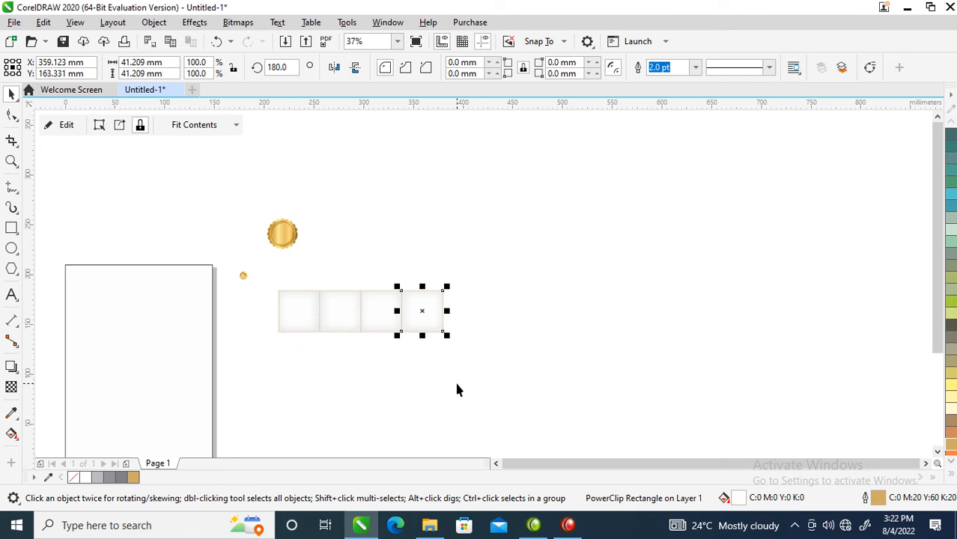
pyautogui.hotkey('ctrl', 'r')
pyautogui.hotkey('ctrl', 'r')
pyautogui.hotkey('ctrl', 'r')
pyautogui.hotkey('ctrl', 'r')
pyautogui.hotkey('ctrl', 'r')
pyautogui.hotkey('ctrl', 'r')
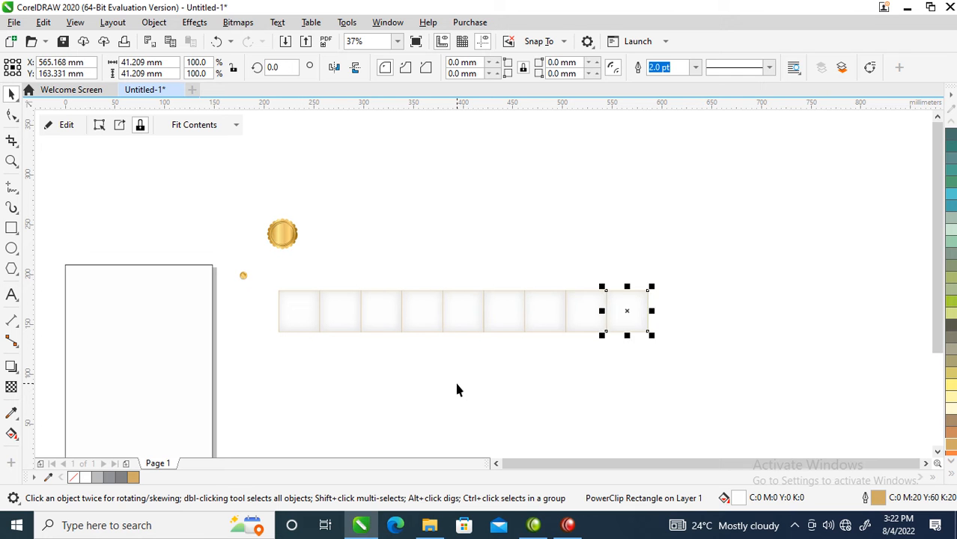
pyautogui.hotkey('ctrl', 'r')
pyautogui.hotkey('ctrl', 'r')
pyautogui.hotkey('ctrl', 'r')
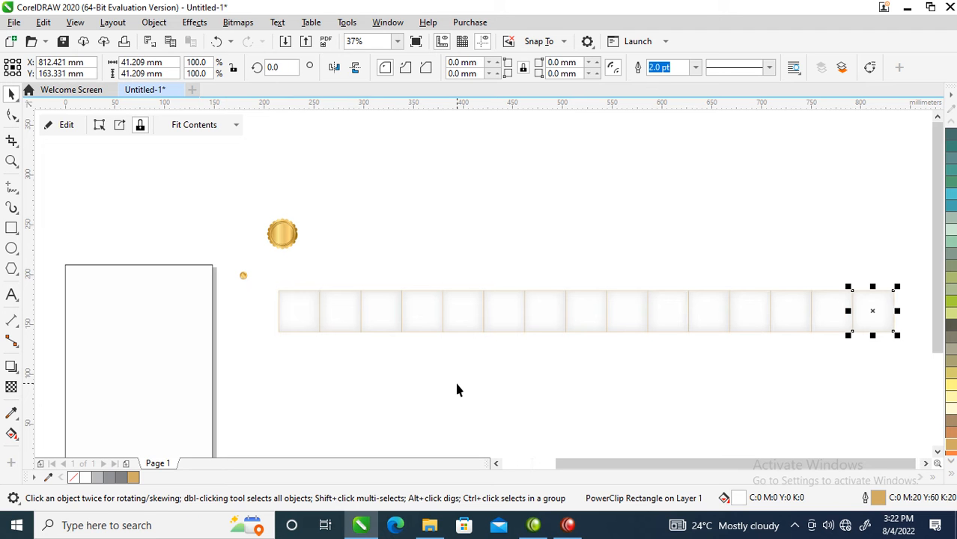
# Select all 15 squares of the row and group them
pyautogui.scroll(-2, 404, 368)
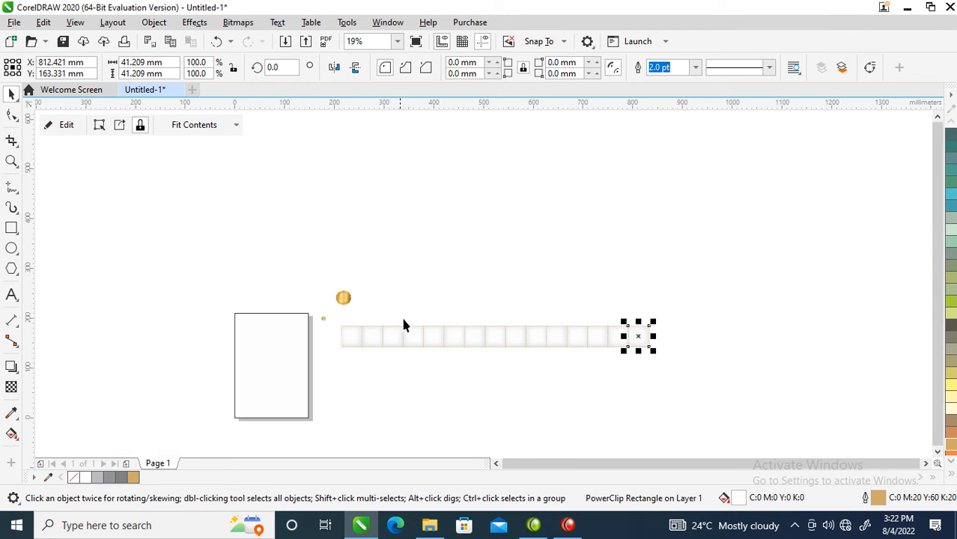
pyautogui.press('z')
pyautogui.moveTo(303, 319); pyautogui.dragTo(773, 432)
pyautogui.moveTo(750, 170); pyautogui.dragTo(97, 332)
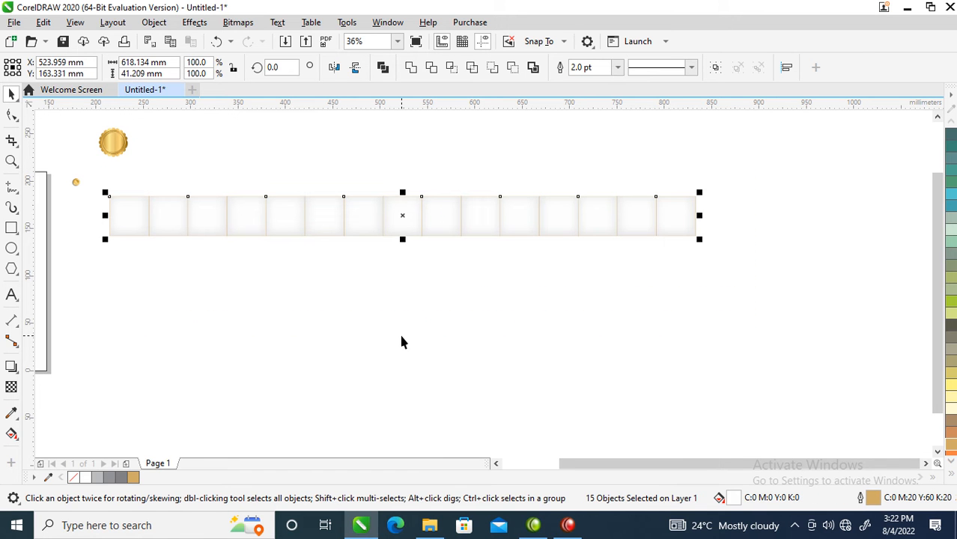
pyautogui.hotkey('ctrl', 'g')
# Place a copy of the grouped row flush below it and repeat the duplication downward to form a grid of 14 rows
pyautogui.moveTo(402, 212); pyautogui.dragTo(403, 250)
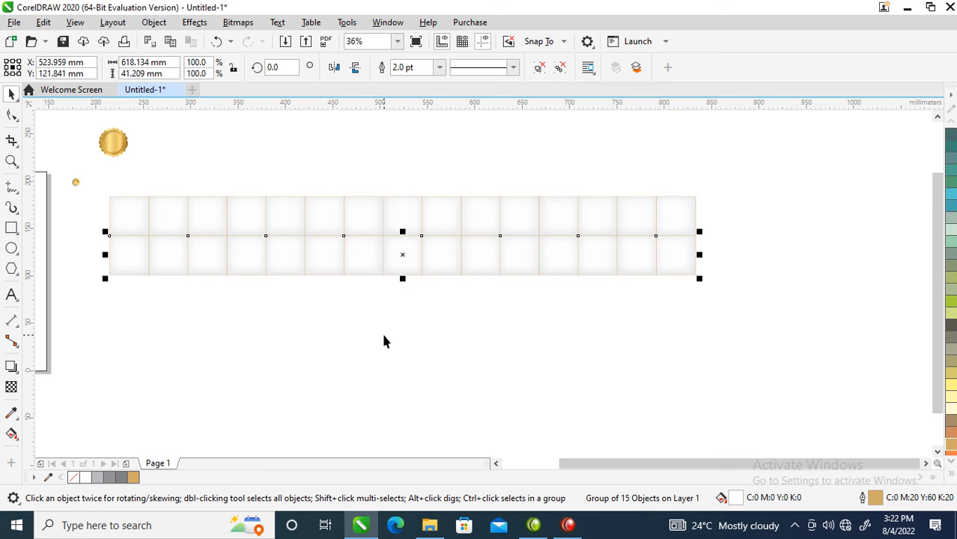
pyautogui.hotkey('ctrl', 'd')
pyautogui.hotkey('ctrl', 'd')
pyautogui.hotkey('ctrl', 'd')
pyautogui.hotkey('ctrl', 'd')
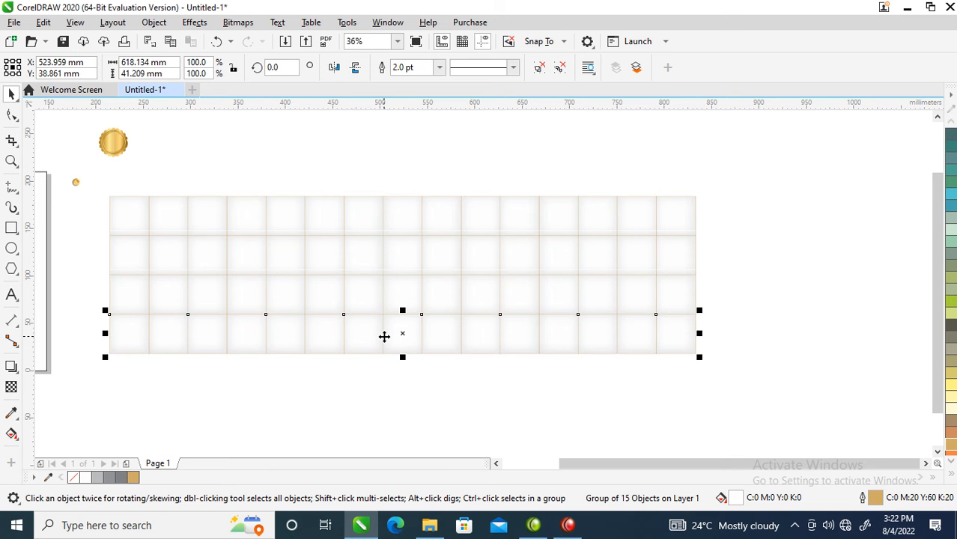
pyautogui.hotkey('ctrl', 'd')
pyautogui.hotkey('ctrl', 'd')
pyautogui.hotkey('ctrl', 'd')
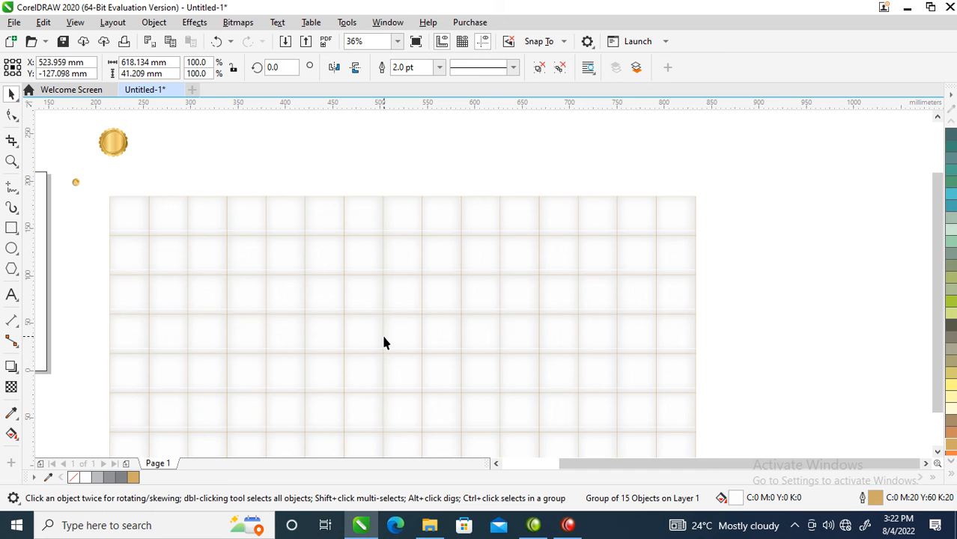
pyautogui.hotkey('ctrl', 'd')
pyautogui.hotkey('ctrl', 'd')
pyautogui.hotkey('ctrl', 'd')
pyautogui.hotkey('ctrl', 'd')
pyautogui.hotkey('ctrl', 'd')
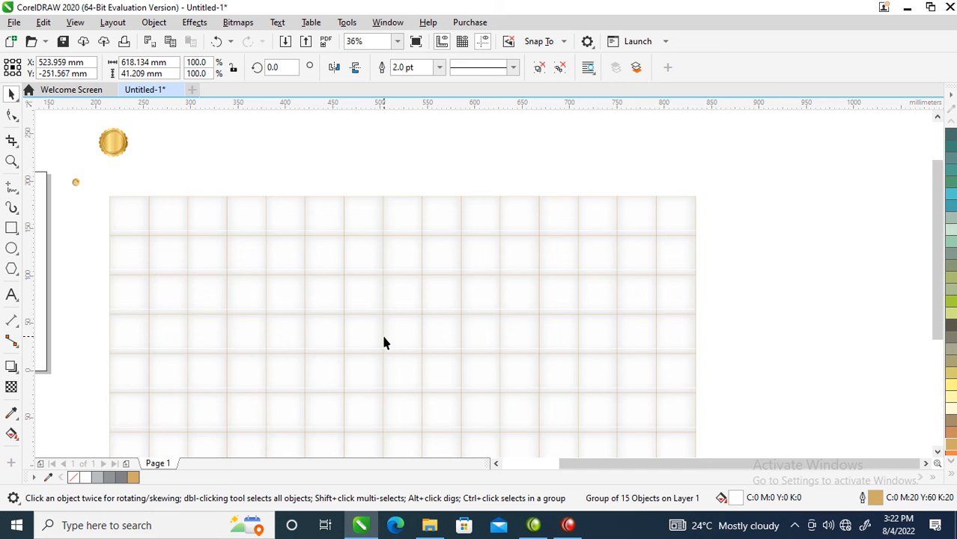
# Select all 14 rows of squares and group them into one grid
pyautogui.press('F4')
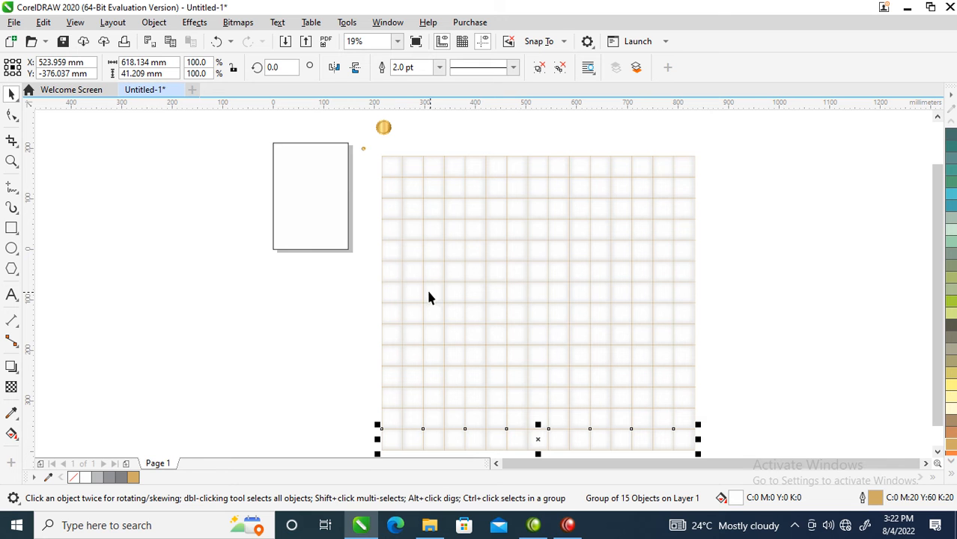
pyautogui.moveTo(376, 155); pyautogui.dragTo(715, 415)
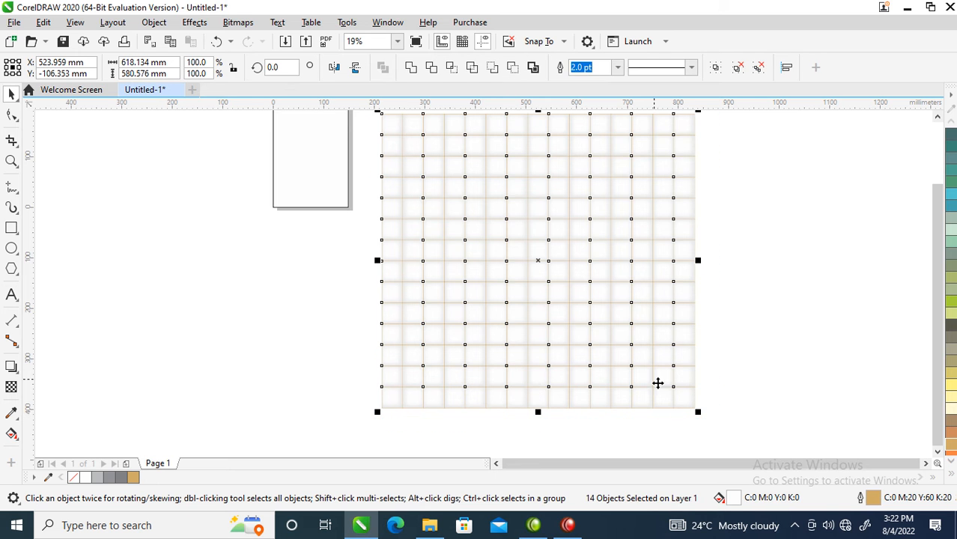
pyautogui.hotkey('ctrl', 'g')
# Move the small gold button with its shadow onto the grid's top-left corner, centred at about X 216 mm, Y 182.4 mm
pyautogui.scroll(-4, 546, 271)
pyautogui.press('z')
pyautogui.moveTo(459, 213); pyautogui.dragTo(614, 305)
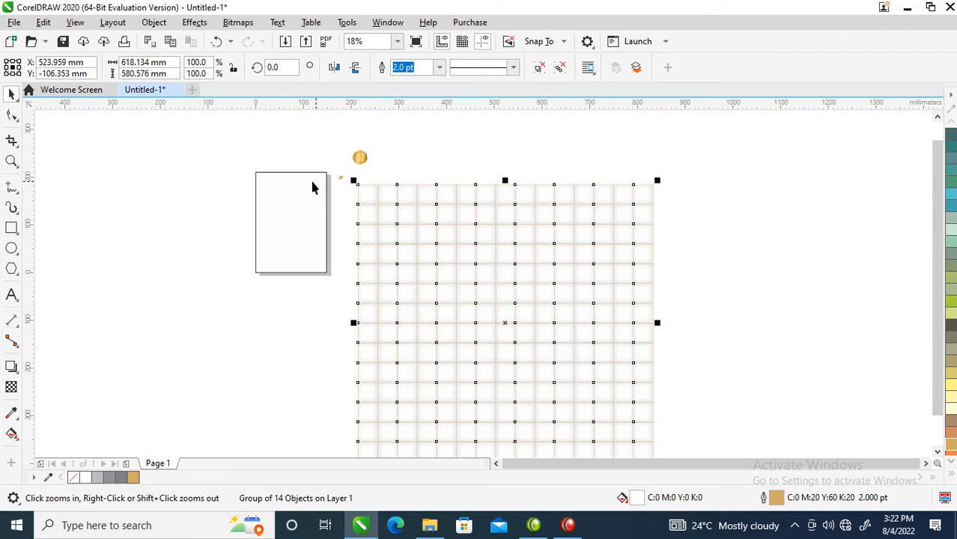
pyautogui.moveTo(328, 161); pyautogui.dragTo(675, 247)
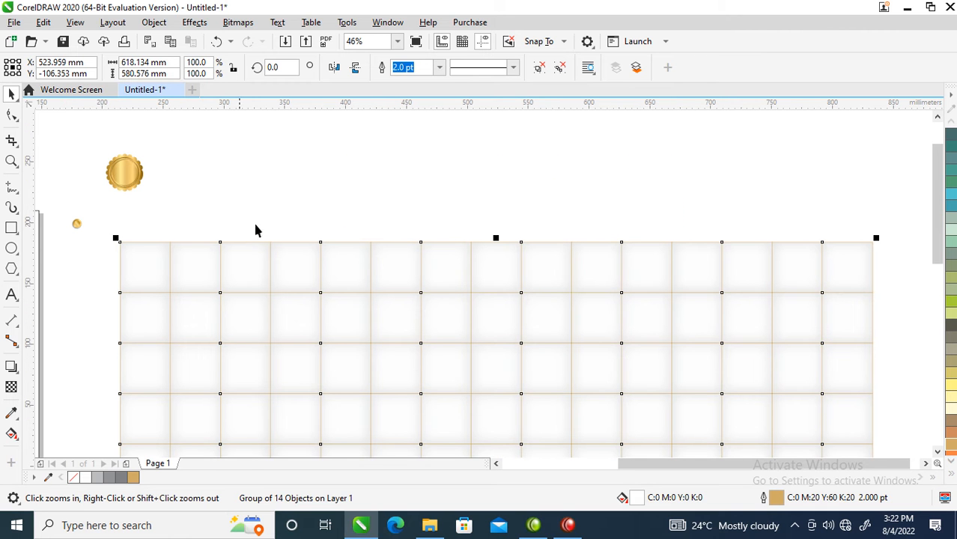
pyautogui.moveTo(59, 196); pyautogui.dragTo(98, 249)
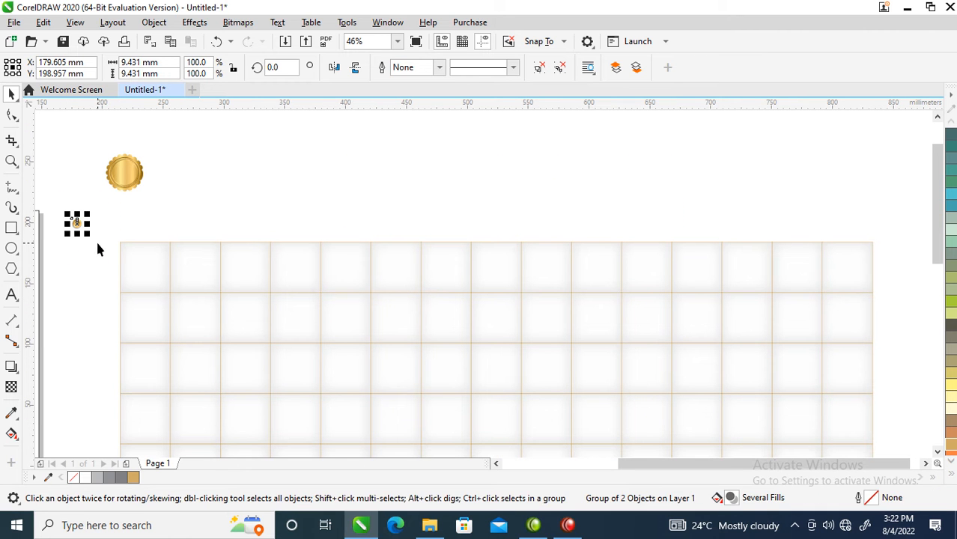
pyautogui.press('z')
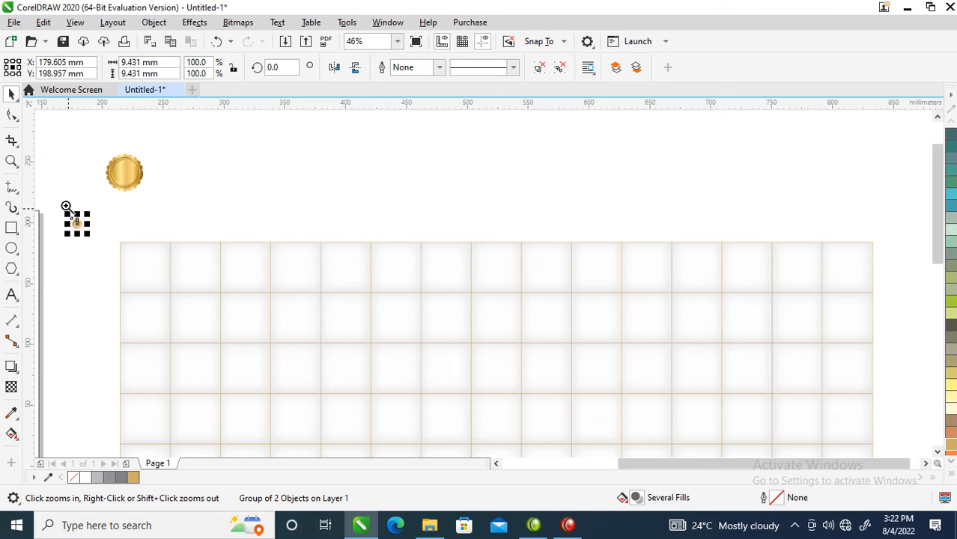
pyautogui.moveTo(63, 205); pyautogui.dragTo(101, 240)
pyautogui.scroll(-3, 271, 302)
pyautogui.press('space')
pyautogui.moveTo(306, 307); pyautogui.dragTo(368, 333)
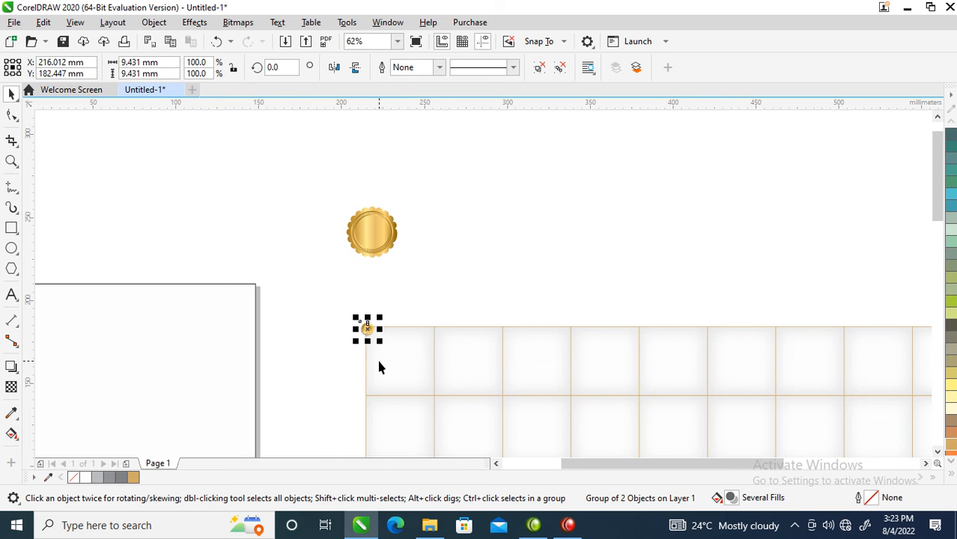
# Place a copy of the button on the second vertical line of the grid's top edge, at about X 255.9 mm
pyautogui.scroll(-1, 378, 367)
pyautogui.moveTo(336, 325); pyautogui.dragTo(872, 388)
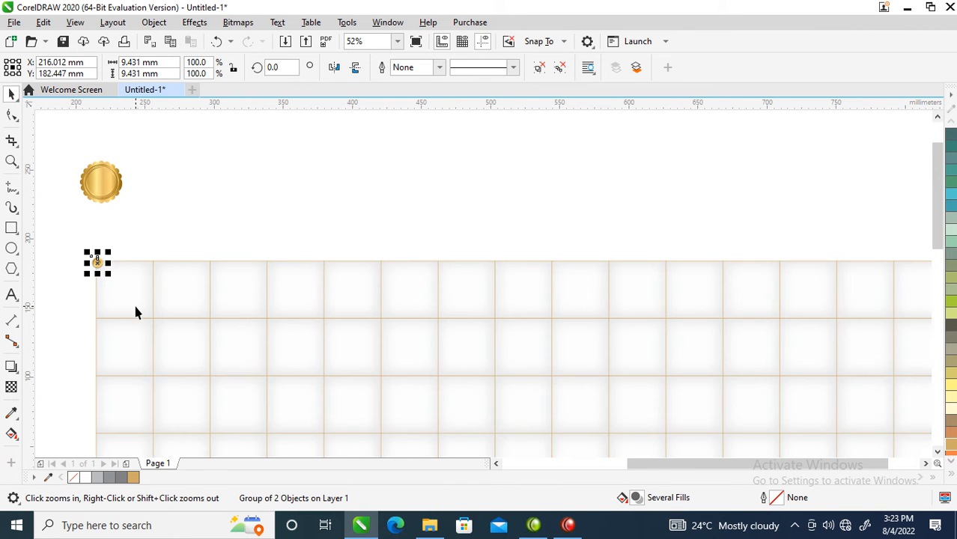
pyautogui.moveTo(81, 250); pyautogui.dragTo(373, 330)
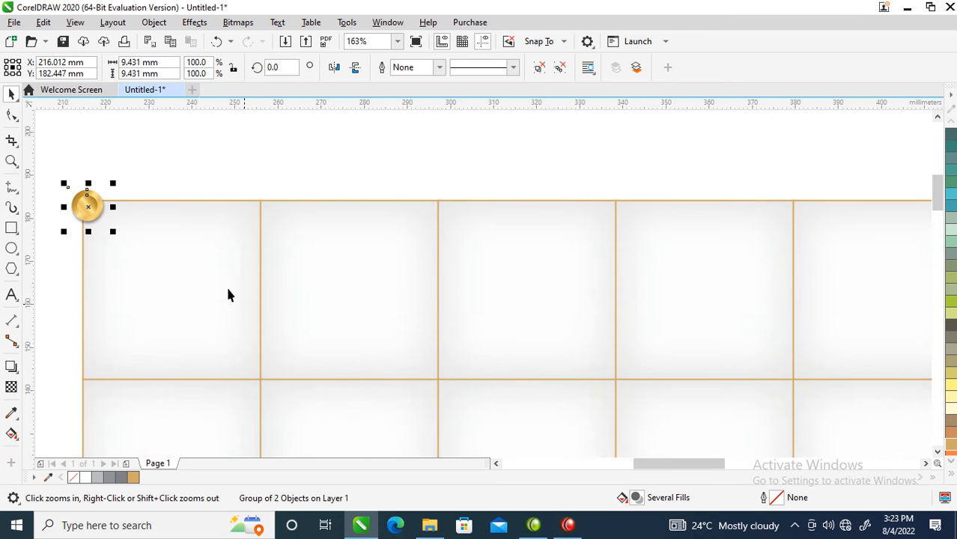
pyautogui.moveTo(85, 208); pyautogui.dragTo(259, 230)
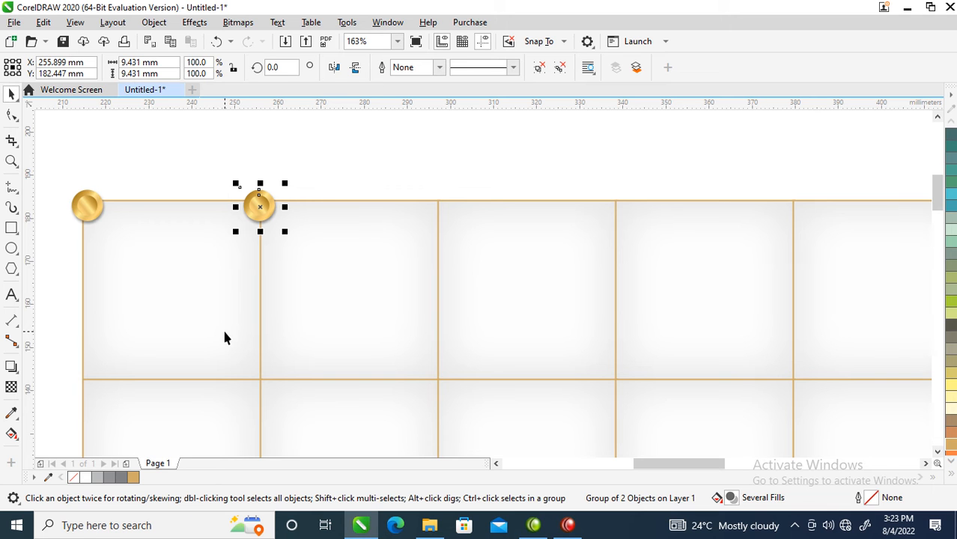
# Repeat the button duplication three times along the top edge and delete the last two copies, which sit off the grid lines
pyautogui.hotkey('ctrl', 'r')
pyautogui.hotkey('ctrl', 'r')
pyautogui.hotkey('ctrl', 'r')
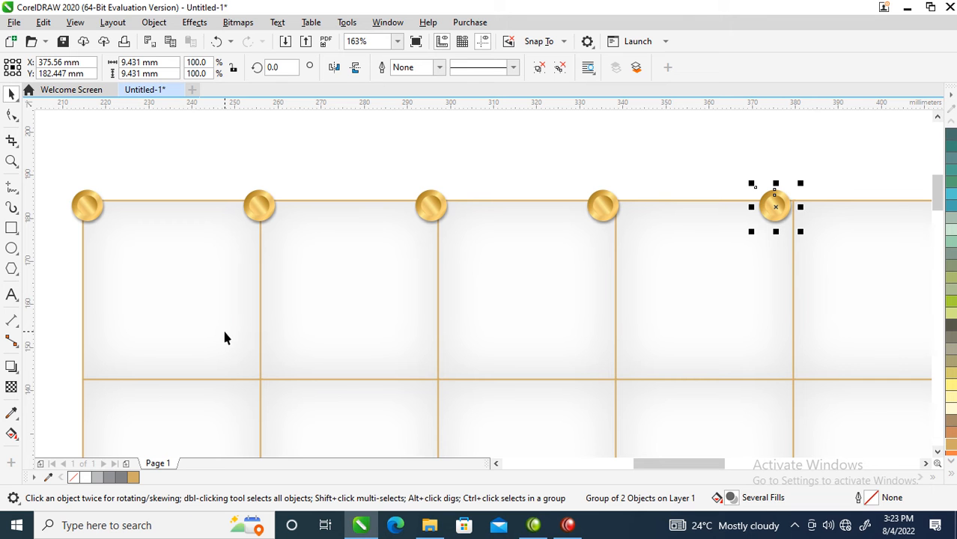
pyautogui.press('Delete')
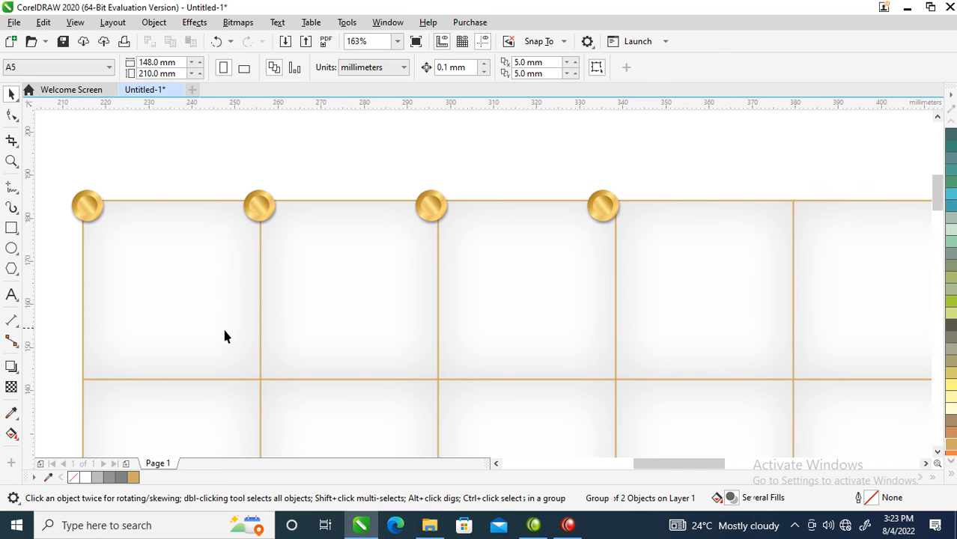
pyautogui.click(603, 206)
pyautogui.press('Delete')
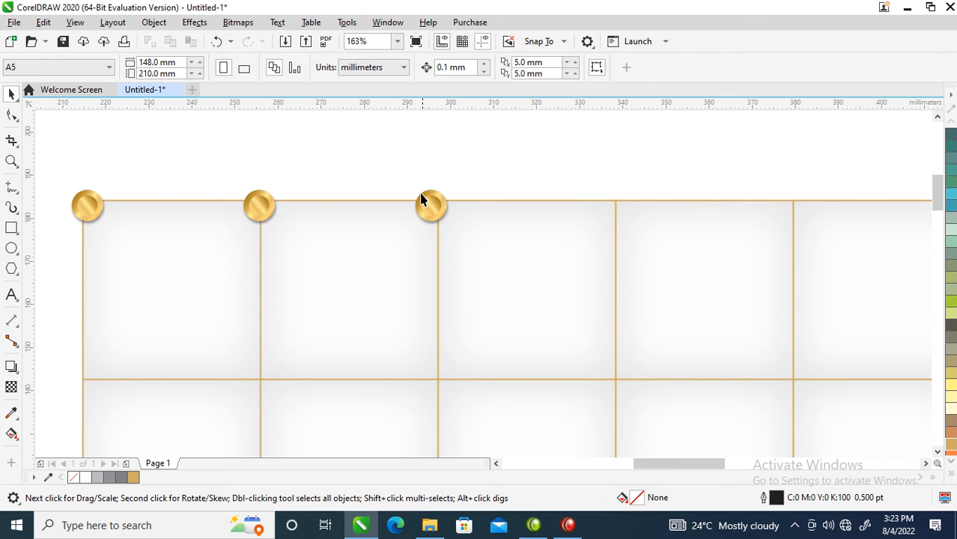
pyautogui.scroll(-4, 431, 201)
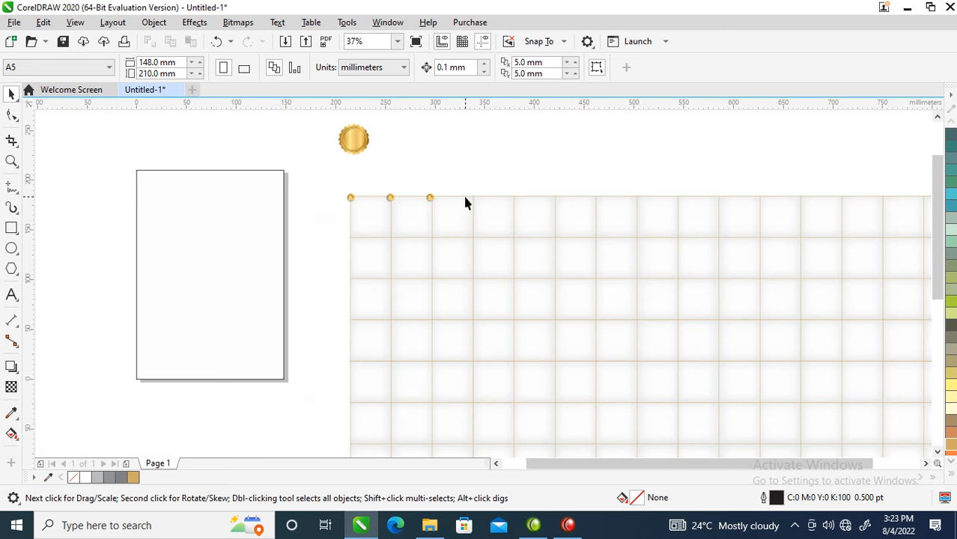
pyautogui.press('z')
pyautogui.moveTo(262, 175); pyautogui.dragTo(948, 251)
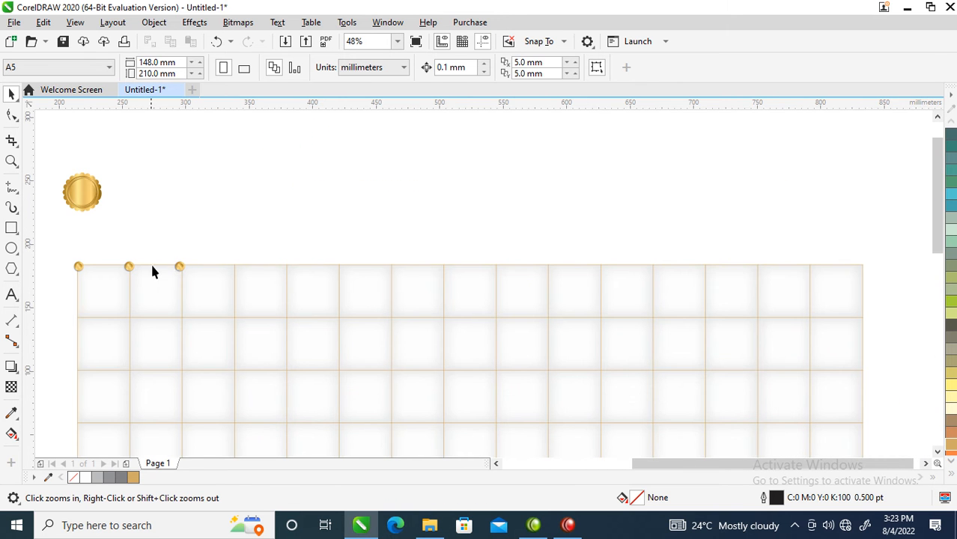
pyautogui.click(180, 268)
pyautogui.keyDown('ctrl'); pyautogui.click(181, 265); pyautogui.keyUp('ctrl')
pyautogui.click(220, 182)
pyautogui.moveTo(182, 265); pyautogui.dragTo(186, 268)
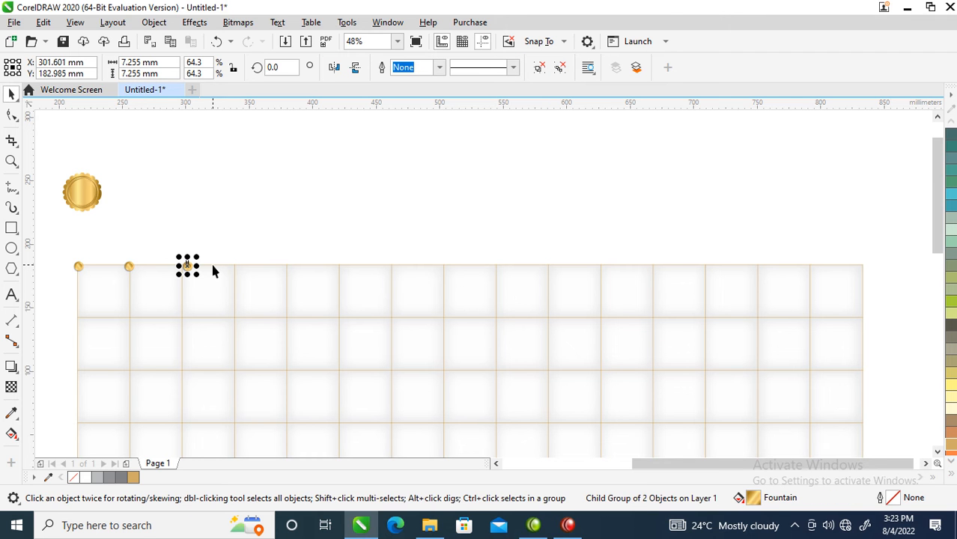
pyautogui.hotkey('ctrl', 'z')
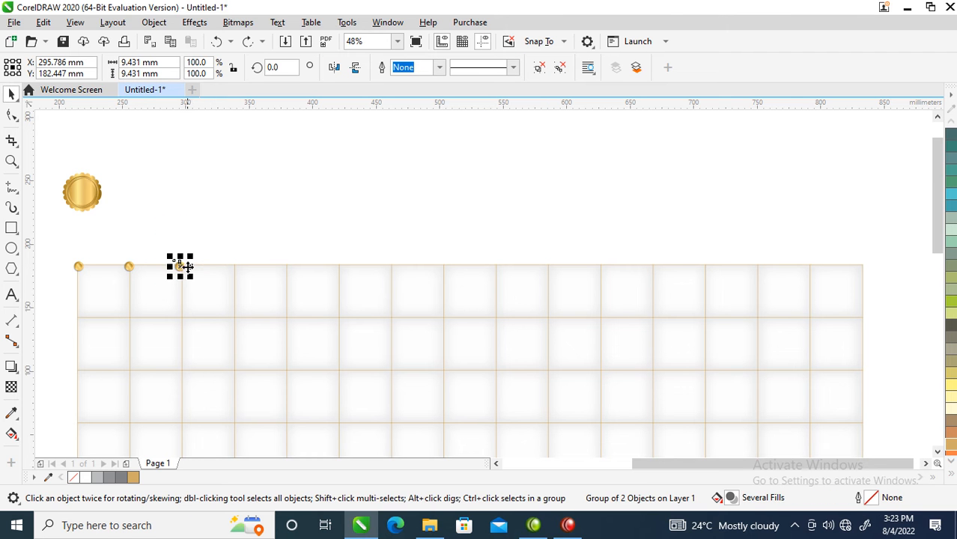
# Shift the third button onto its grid line and place copies on the following top-edge intersections up to about X 626 mm
pyautogui.moveTo(183, 266); pyautogui.dragTo(337, 274)
pyautogui.moveTo(337, 266); pyautogui.dragTo(548, 271)
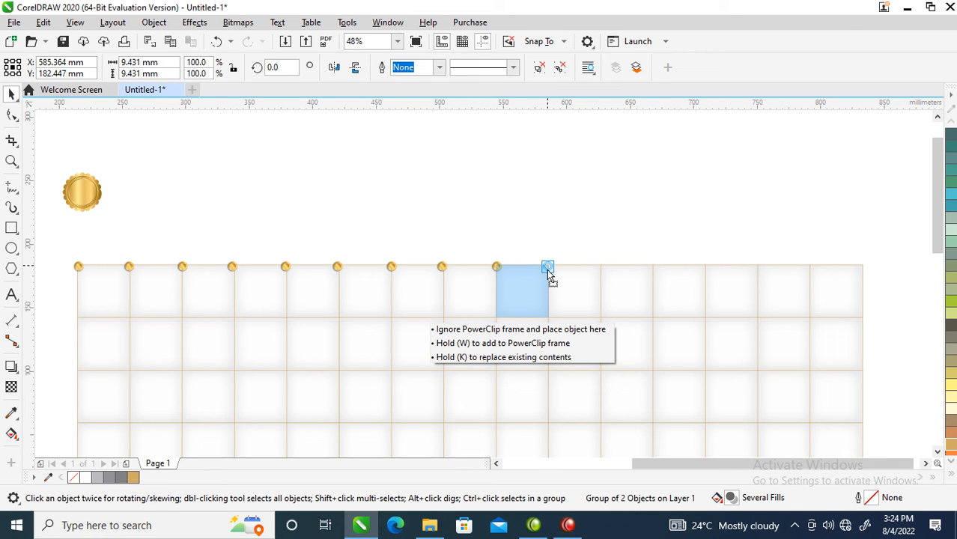
pyautogui.moveTo(548, 271); pyautogui.dragTo(599, 271)
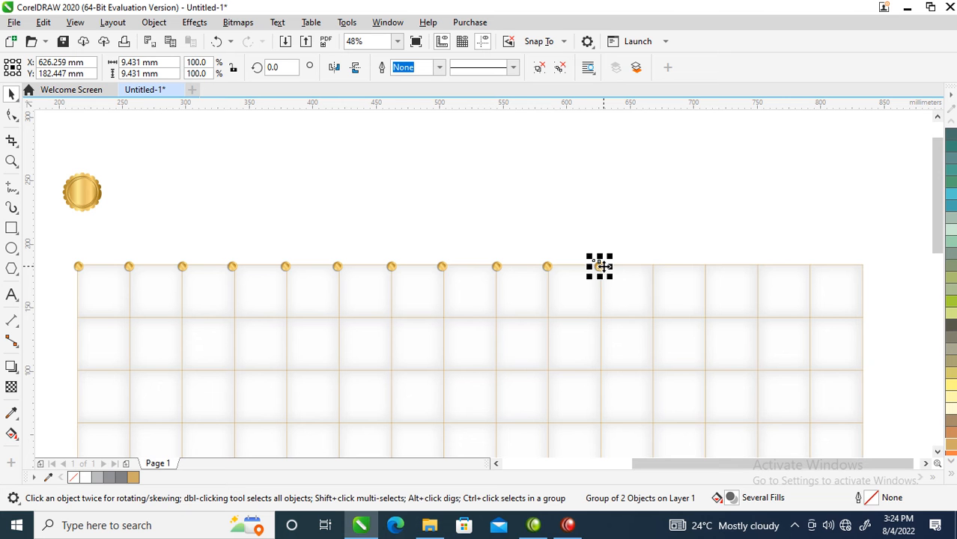
pyautogui.keyDown('ctrl'); pyautogui.click(604, 267); pyautogui.keyUp('ctrl')
pyautogui.click(617, 263)
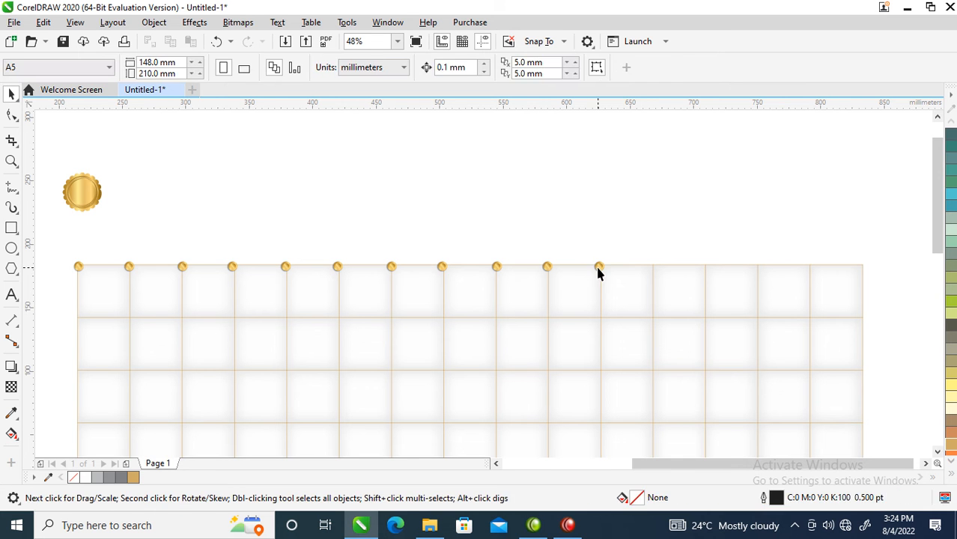
# Continue copying the button along the top edge through the fifteenth vertical line, shifting the last copy onto its intersection
pyautogui.click(599, 268)
pyautogui.moveTo(600, 267); pyautogui.dragTo(705, 272)
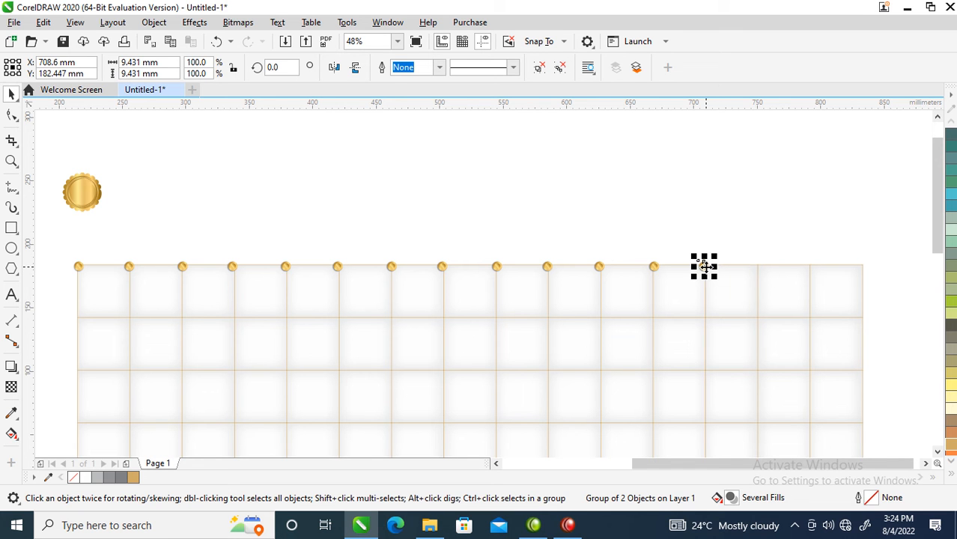
pyautogui.hotkey('ctrl', 'r')
pyautogui.hotkey('ctrl', 'r')
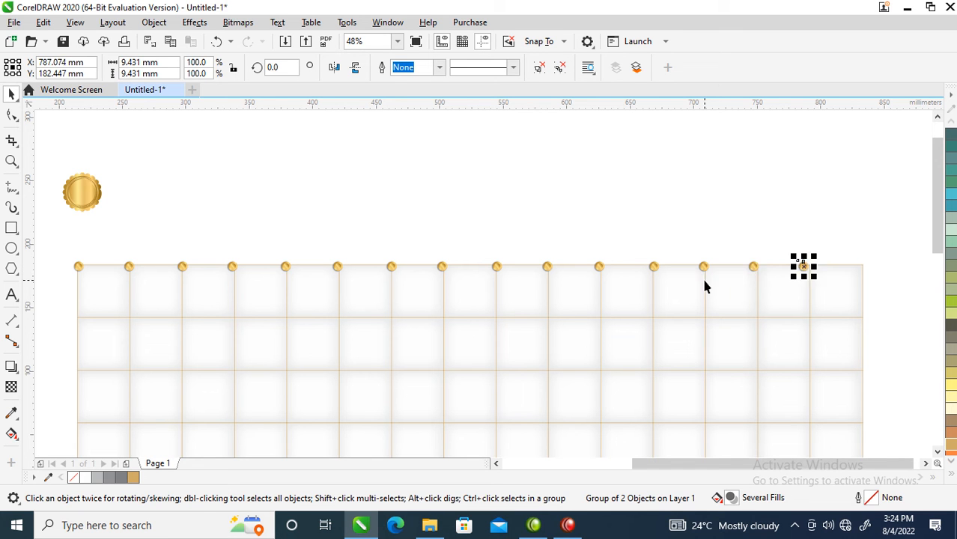
pyautogui.moveTo(809, 266); pyautogui.dragTo(57, 299)
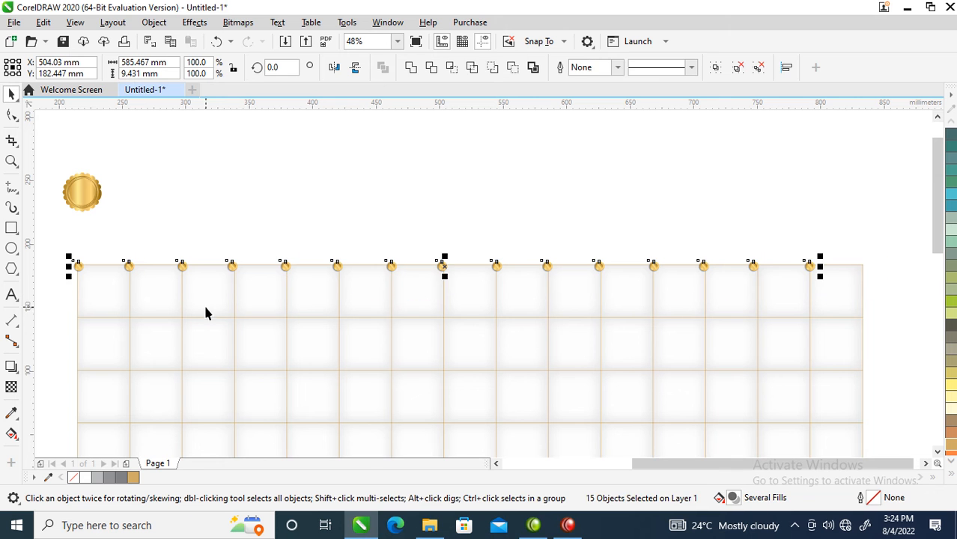
# Copy the button onto the grid's top-right corner at about X 834.6 mm and group the row of 16 buttons
pyautogui.click(751, 185)
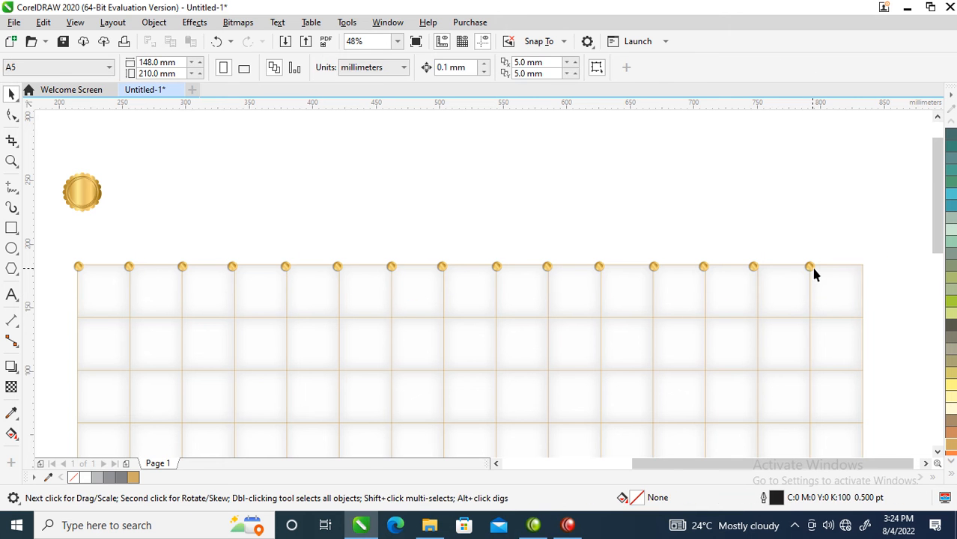
pyautogui.moveTo(813, 273); pyautogui.dragTo(865, 278)
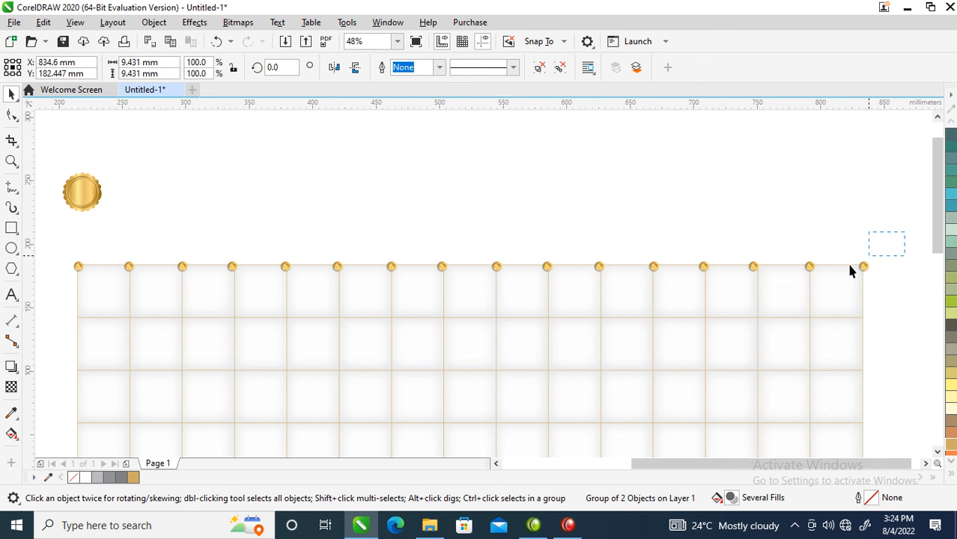
pyautogui.moveTo(97, 278); pyautogui.dragTo(49, 291)
pyautogui.hotkey('ctrl', 'g')
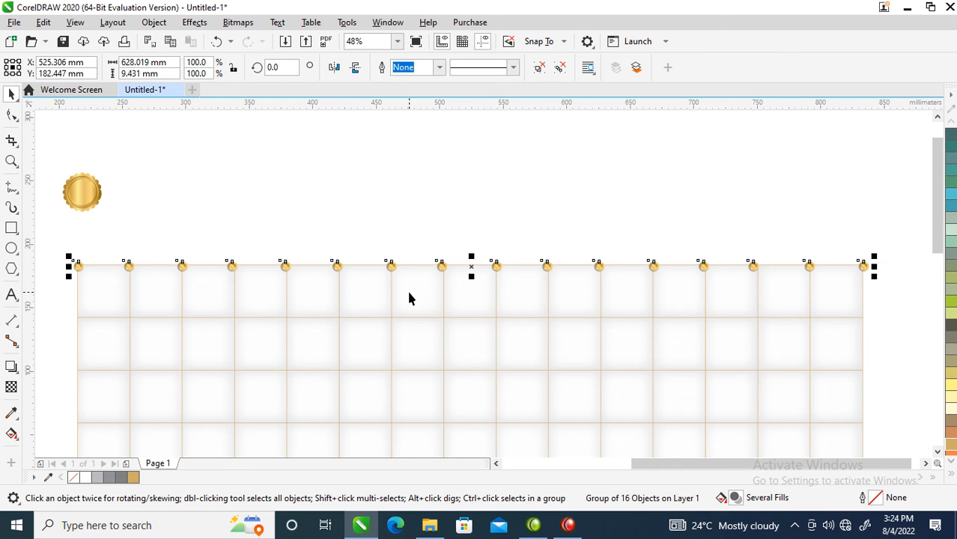
# Copy the grouped row of buttons down one grid line and repeat the duplication through the eighth horizontal line
pyautogui.moveTo(443, 266); pyautogui.dragTo(439, 322)
pyautogui.hotkey('ctrl', 'r')
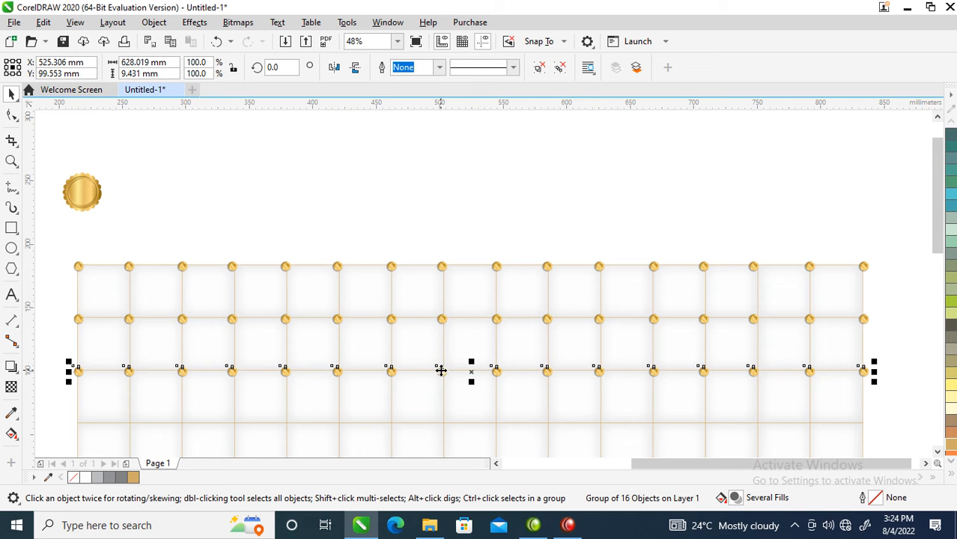
pyautogui.hotkey('ctrl', 'r')
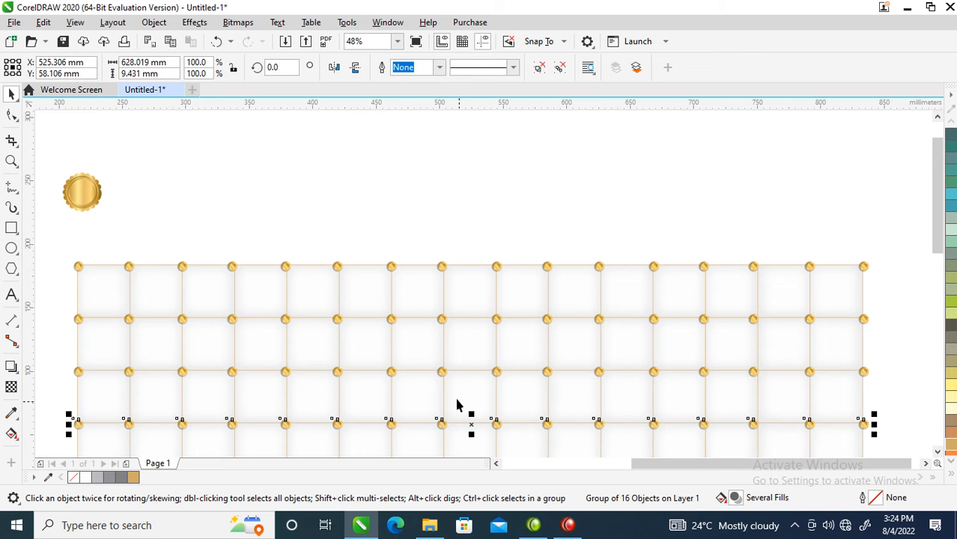
pyautogui.click(938, 452)
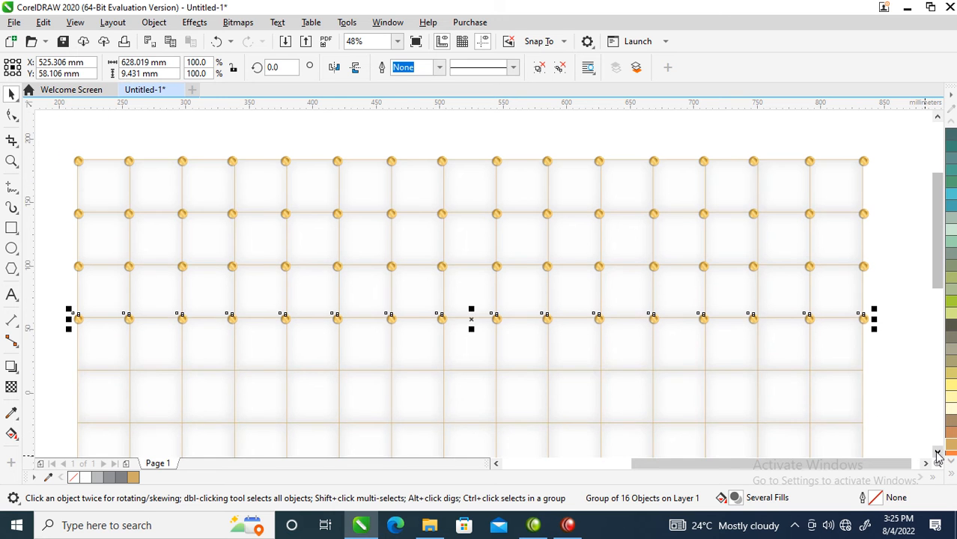
pyautogui.click(938, 452)
pyautogui.hotkey('ctrl', 'r')
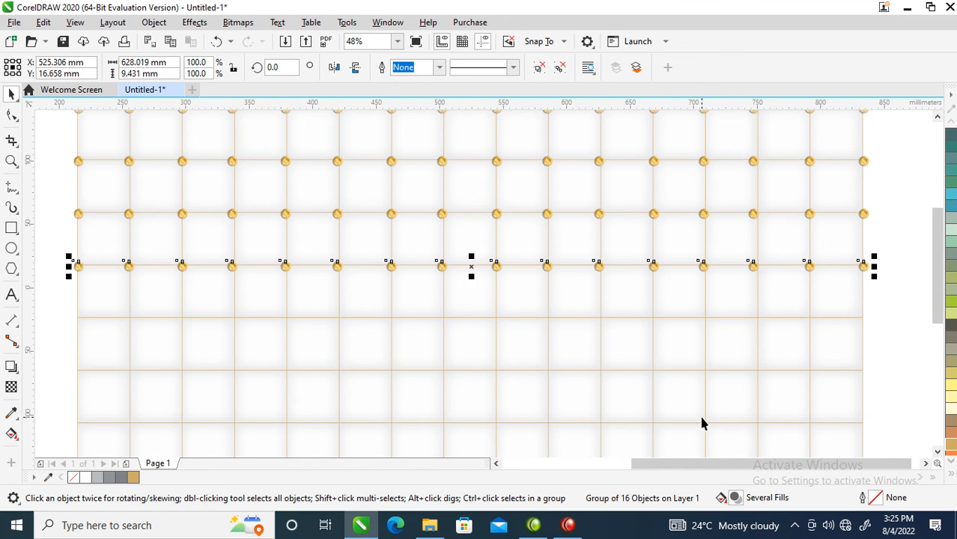
pyautogui.hotkey('ctrl', 'r')
pyautogui.hotkey('ctrl', 'r')
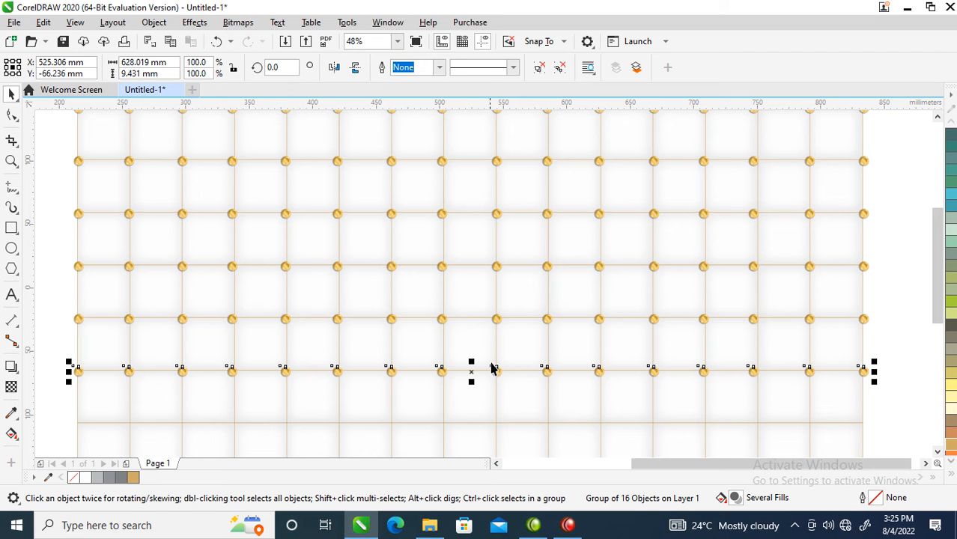
pyautogui.hotkey('ctrl', 'r')
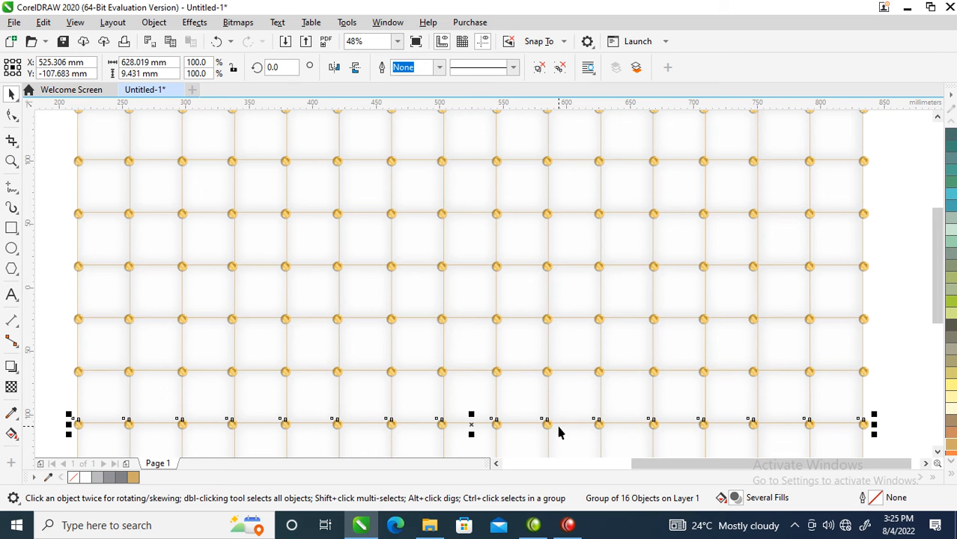
# Continue duplicating the button row onto the remaining horizontal lines down to the grid's bottom edge at about Y -397.8 mm
pyautogui.click(938, 452)
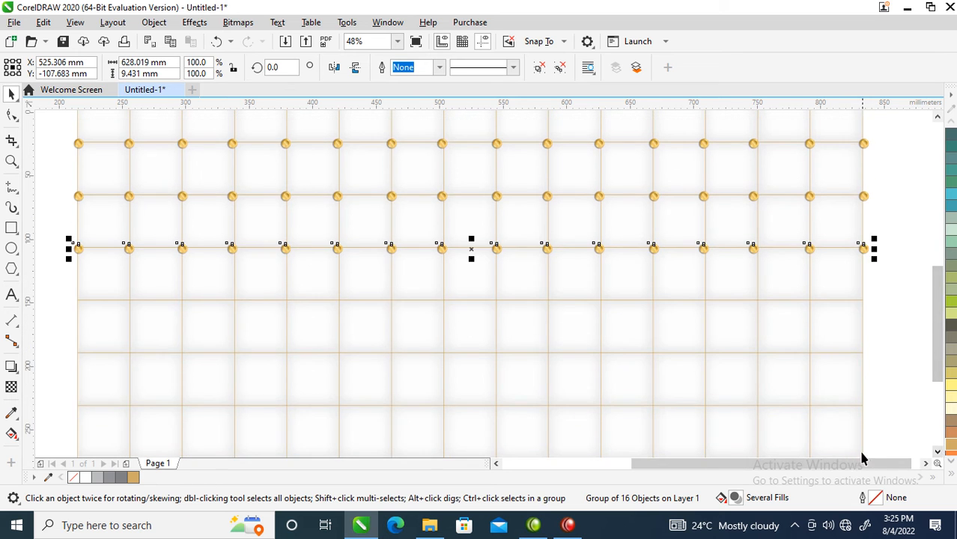
pyautogui.hotkey('ctrl', 'r')
pyautogui.hotkey('ctrl', 'r')
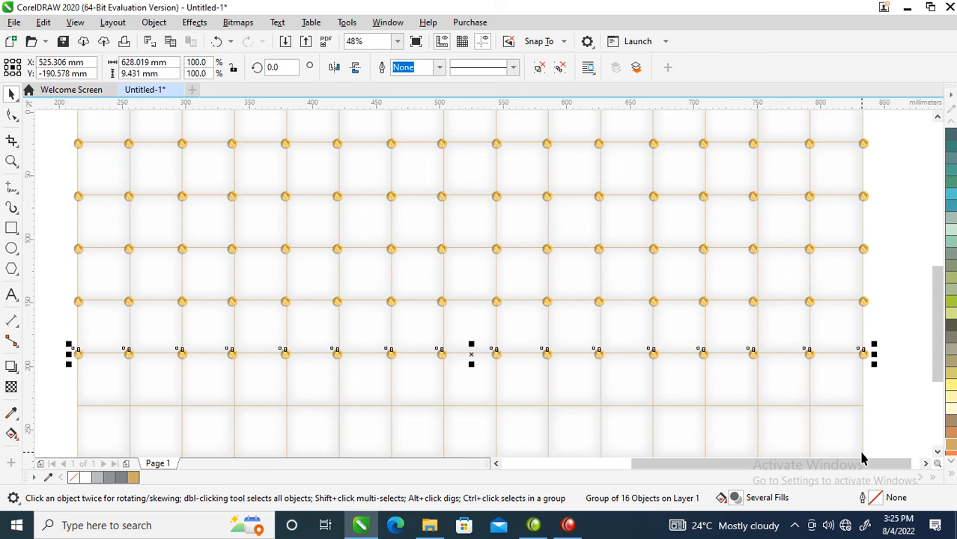
pyautogui.hotkey('ctrl', 'r')
pyautogui.hotkey('ctrl', 'r')
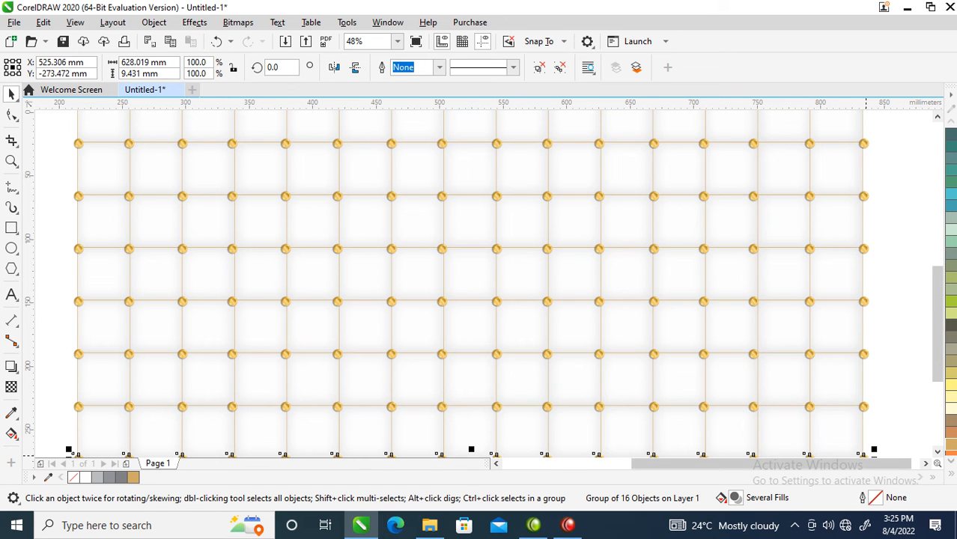
pyautogui.click(937, 454)
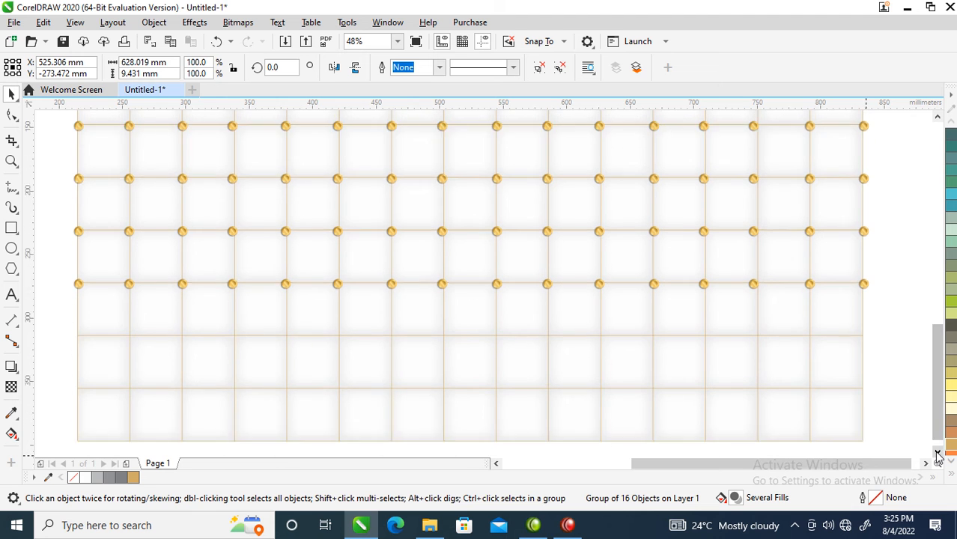
pyautogui.hotkey('ctrl', 'r')
pyautogui.hotkey('ctrl', 'r')
pyautogui.hotkey('ctrl', 'r')
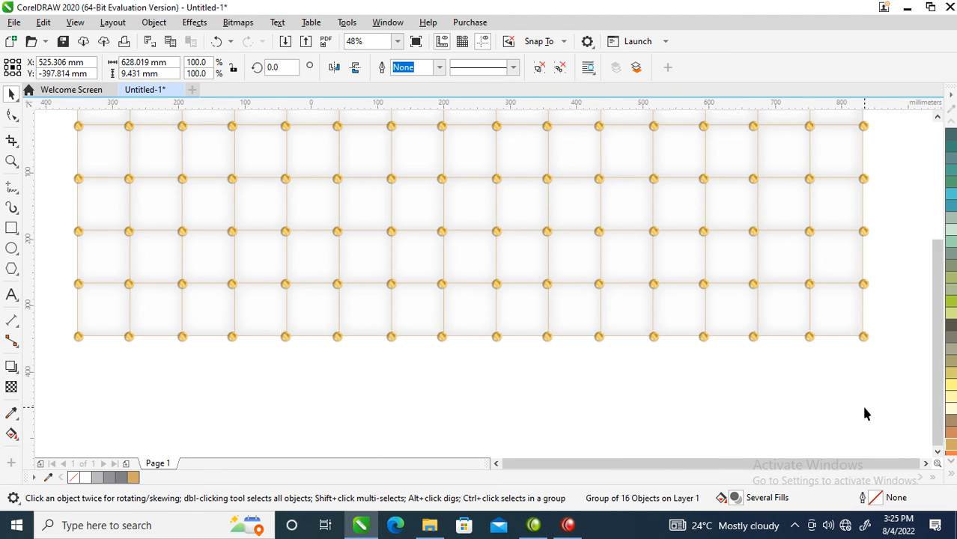
# Group the whole grid with all its button rows and move it to the empty area on the A5 page's left side
pyautogui.scroll(-4, 861, 403)
pyautogui.moveTo(645, 185); pyautogui.dragTo(664, 210)
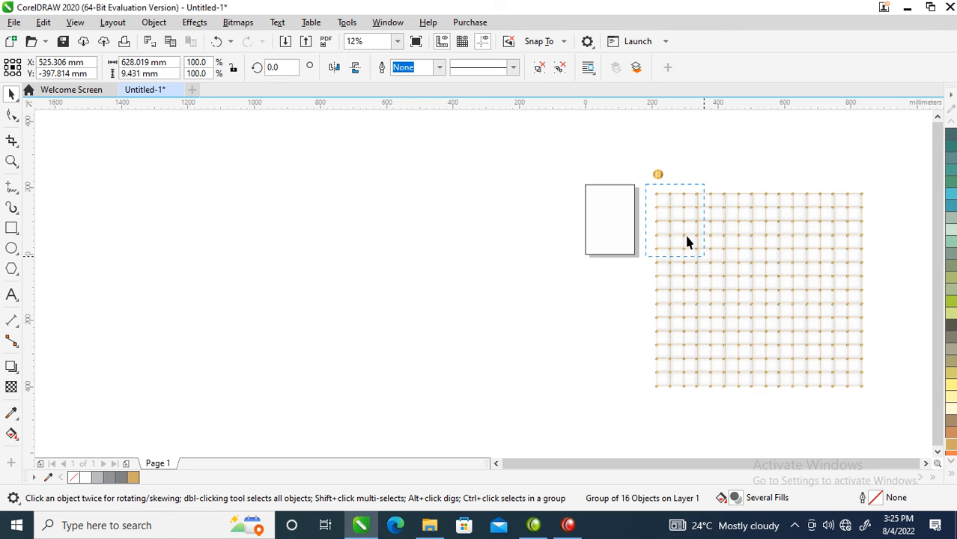
pyautogui.moveTo(881, 414); pyautogui.dragTo(884, 414)
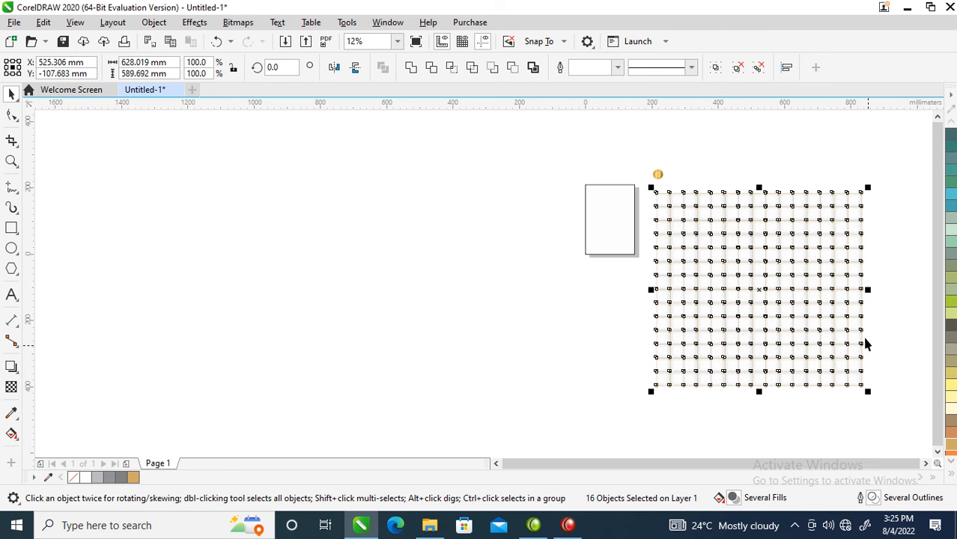
pyautogui.hotkey('ctrl', 'g')
pyautogui.moveTo(829, 246); pyautogui.dragTo(569, 232)
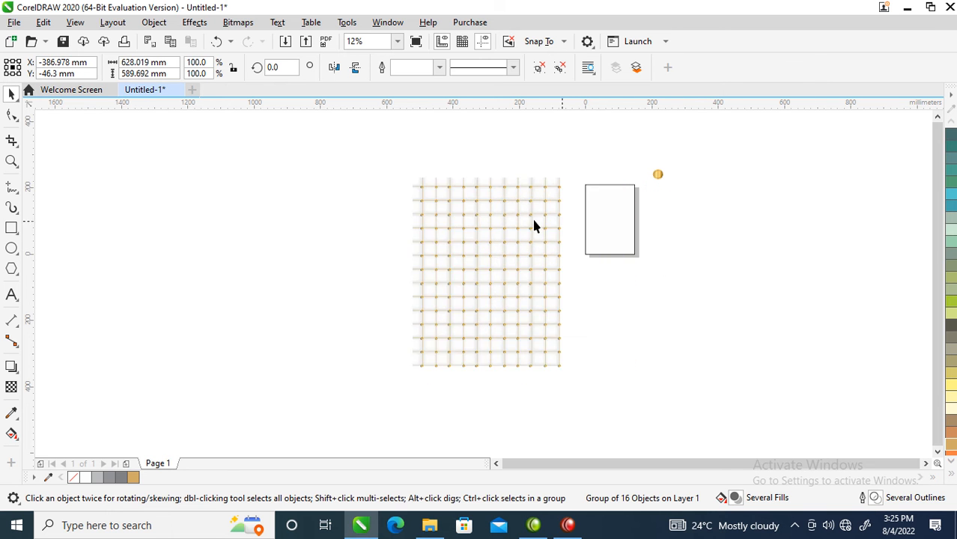
# Rotate the grouped grid 45 degrees into a diamond layout and move it farther from the page, to about X -694 mm
pyautogui.click(541, 190)
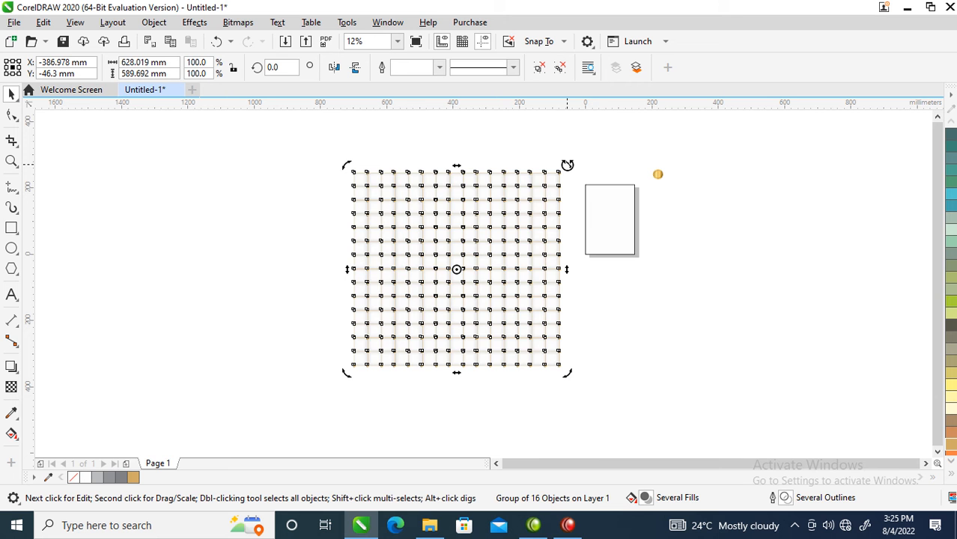
pyautogui.moveTo(566, 165); pyautogui.dragTo(460, 131)
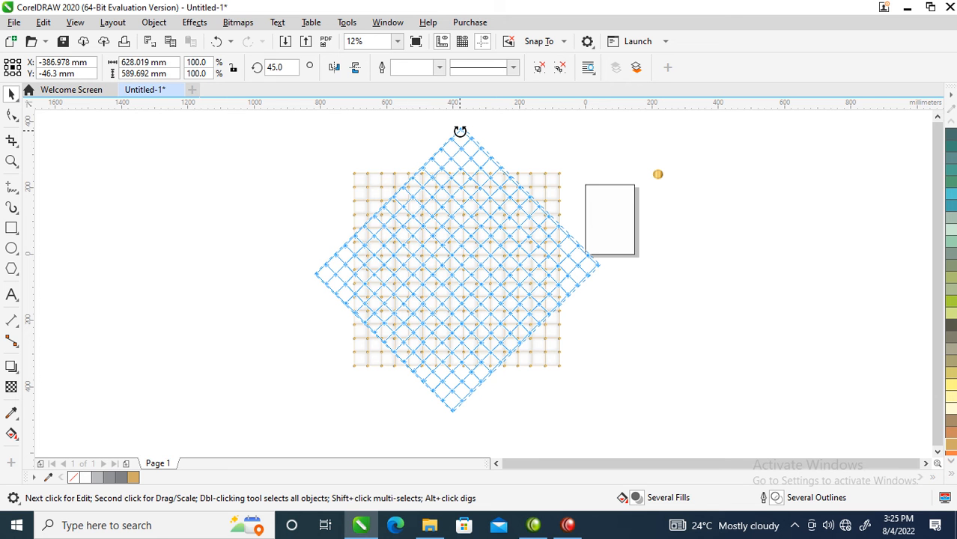
pyautogui.moveTo(460, 132); pyautogui.dragTo(460, 132)
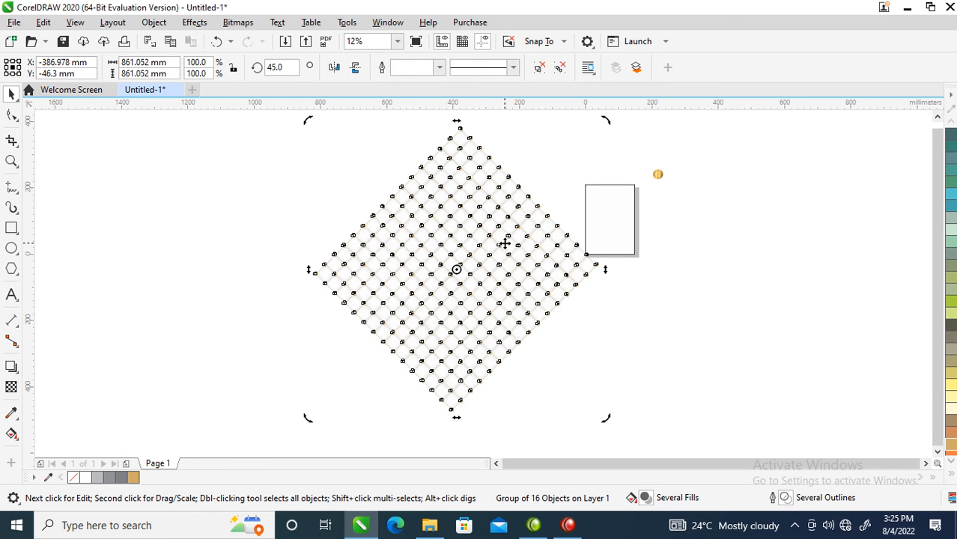
pyautogui.moveTo(543, 258); pyautogui.dragTo(438, 257)
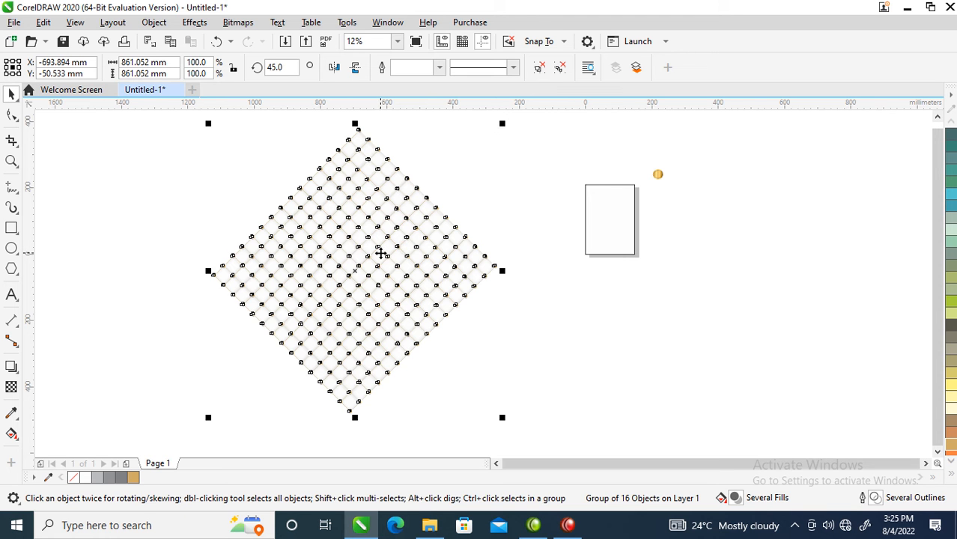
# Scale the rotated grid down to about 64.2% and move it so that it overlaps the page's left part
pyautogui.moveTo(381, 254); pyautogui.dragTo(603, 216)
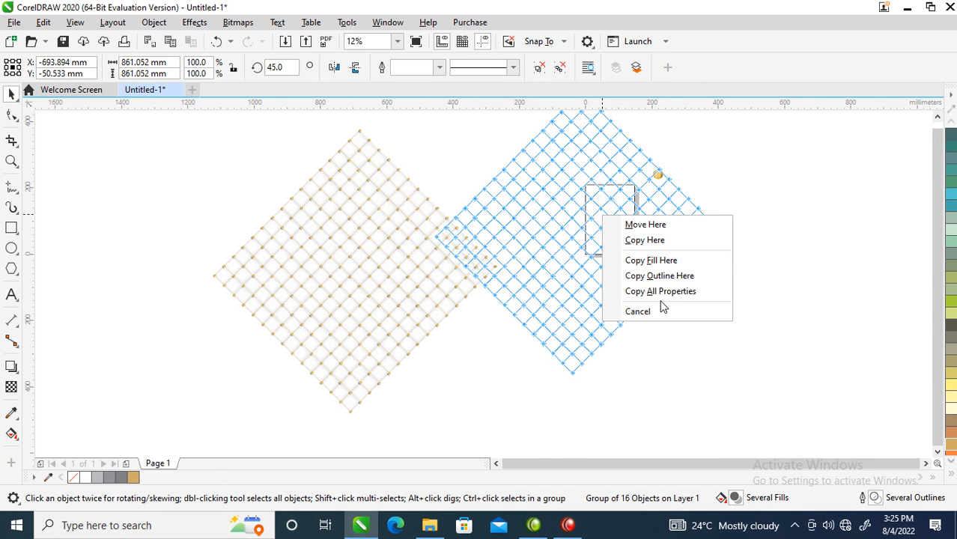
pyautogui.click(399, 241)
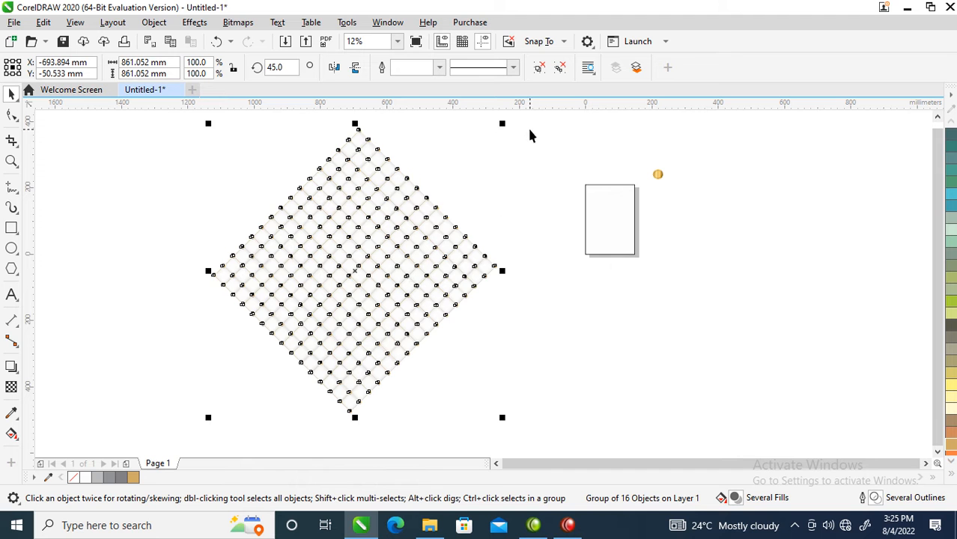
pyautogui.moveTo(500, 123); pyautogui.dragTo(437, 162)
pyautogui.moveTo(396, 274); pyautogui.dragTo(553, 249)
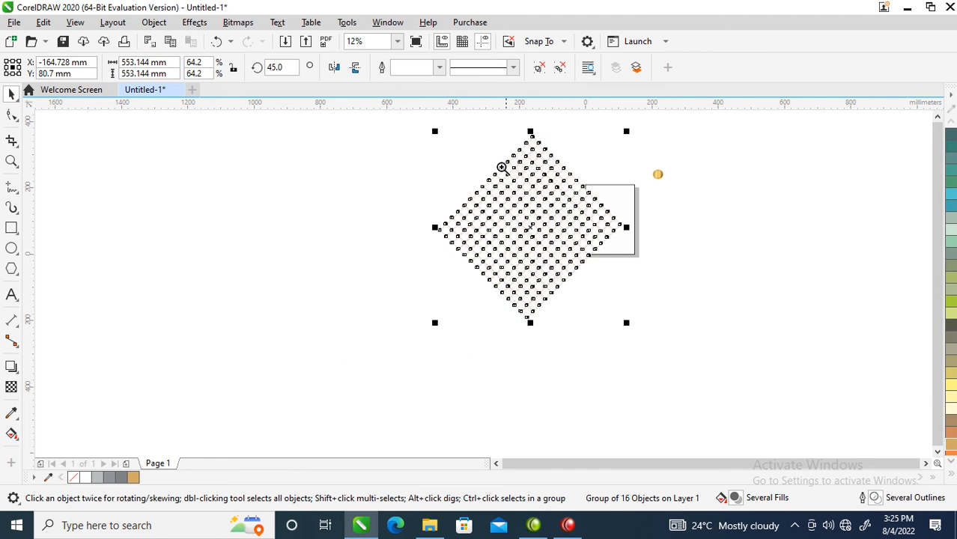
# Convert the grid group to a 300 dpi CMYK bitmap with anti-aliasing and a transparent background
pyautogui.press('F2')
pyautogui.moveTo(410, 135); pyautogui.dragTo(675, 294)
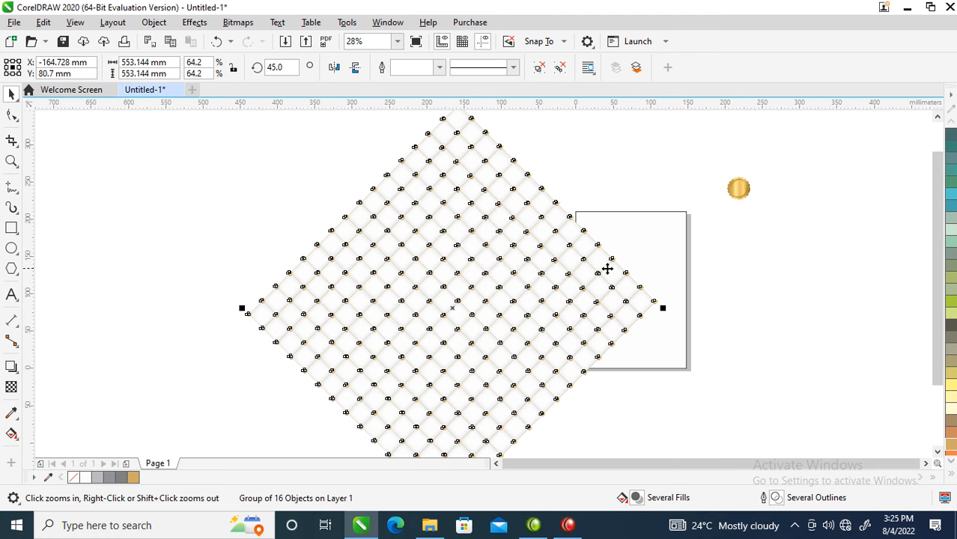
pyautogui.moveTo(485, 246); pyautogui.dragTo(569, 305)
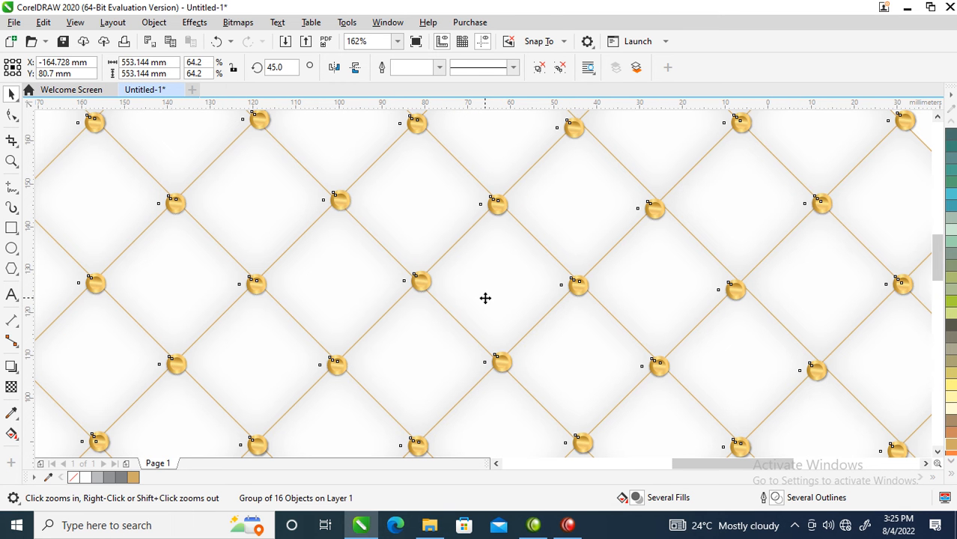
pyautogui.hotkey('alt', 'b')
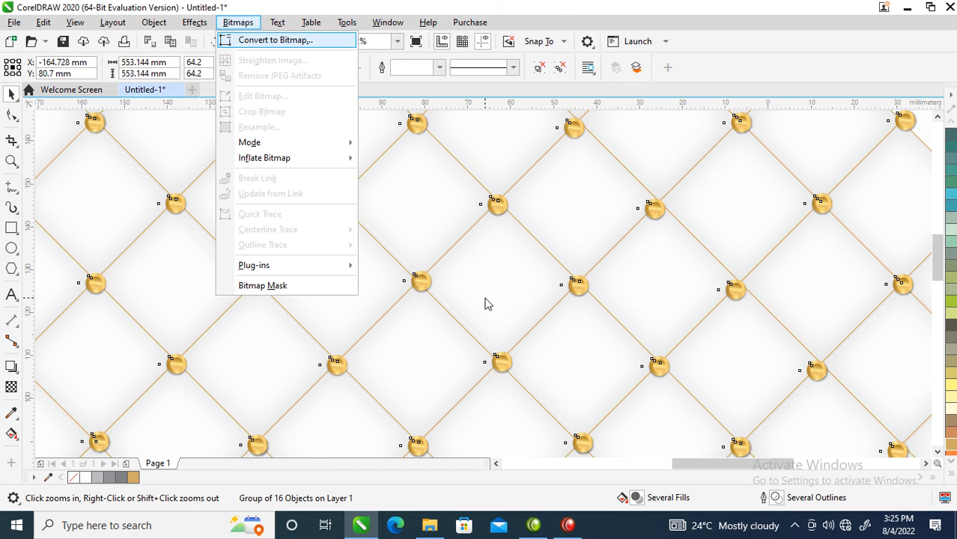
pyautogui.press('Return')
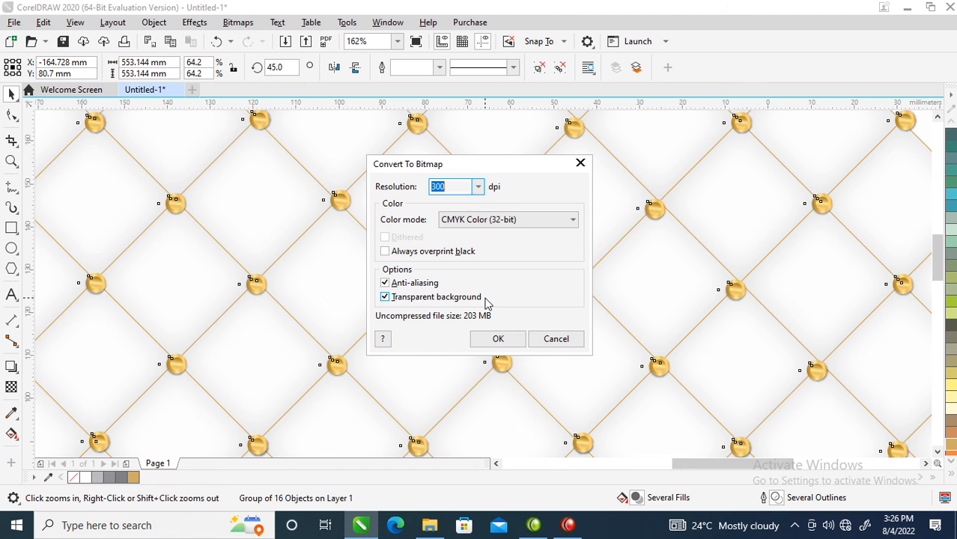
pyautogui.click(507, 341)
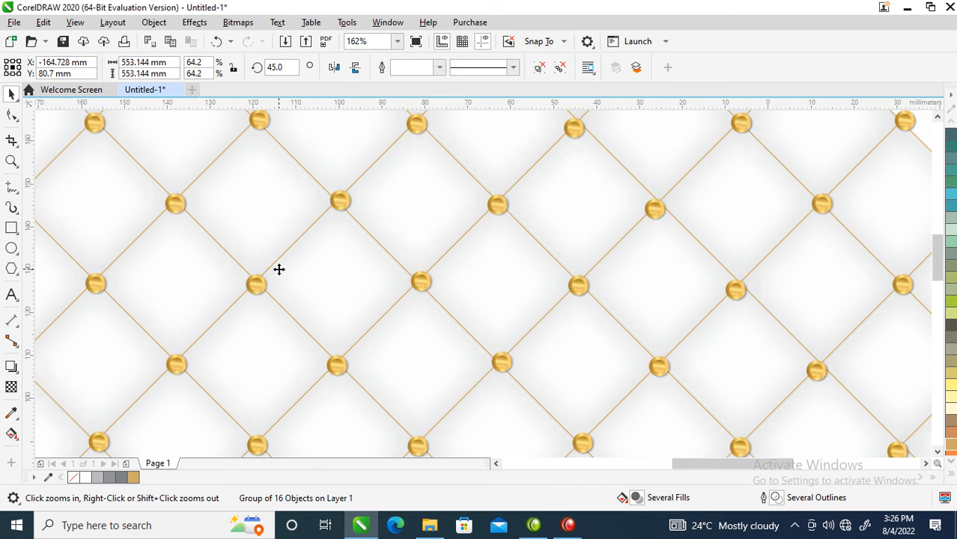
pyautogui.scroll(-4, 554, 261)
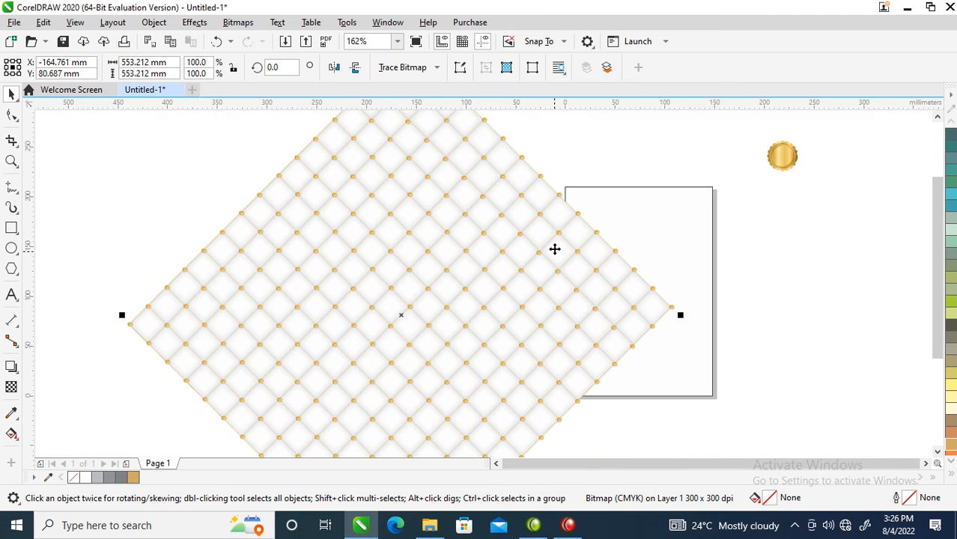
# Reposition the bitmap pattern beside the page and PowerClip it inside the 148 x 210 mm page rectangle
pyautogui.moveTo(579, 281); pyautogui.dragTo(668, 215)
pyautogui.click(670, 258)
pyautogui.moveTo(574, 277); pyautogui.dragTo(426, 262)
pyautogui.click(641, 232)
pyautogui.moveTo(576, 239); pyautogui.dragTo(677, 241)
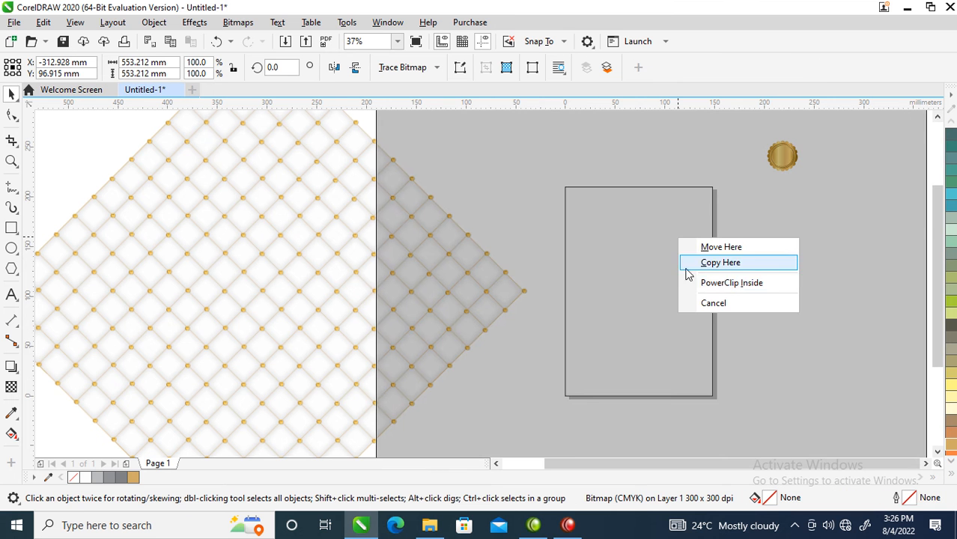
pyautogui.click(713, 284)
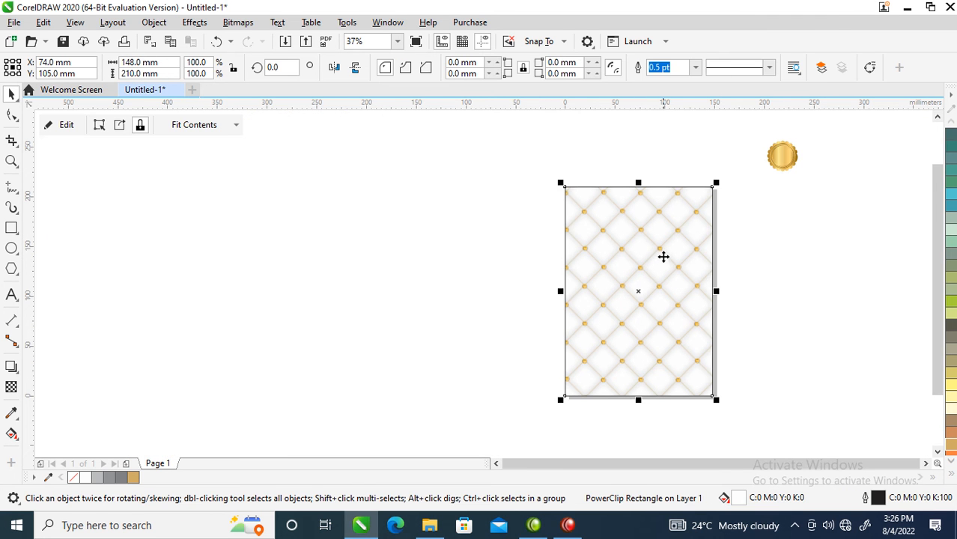
# Draw a thin horizontal rectangle about 201.6 mm wide and 11.3 mm high across the upper part of the page
pyautogui.scroll(-2, 621, 253)
pyautogui.press('z')
pyautogui.moveTo(519, 167); pyautogui.dragTo(732, 328)
pyautogui.moveTo(352, 160); pyautogui.dragTo(812, 333)
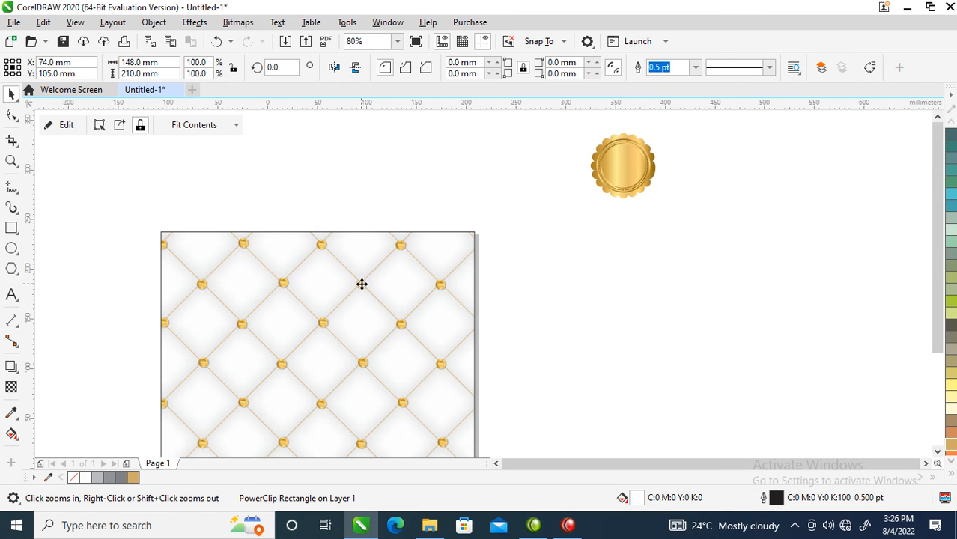
pyautogui.scroll(-2, 362, 284)
pyautogui.moveTo(248, 231); pyautogui.dragTo(508, 389)
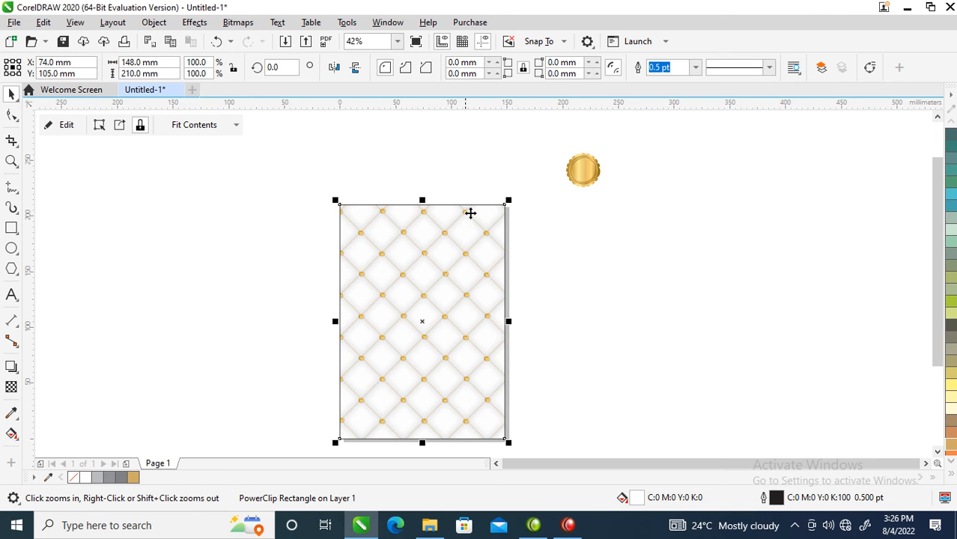
pyautogui.moveTo(421, 197); pyautogui.dragTo(420, 195)
pyautogui.click(11, 228)
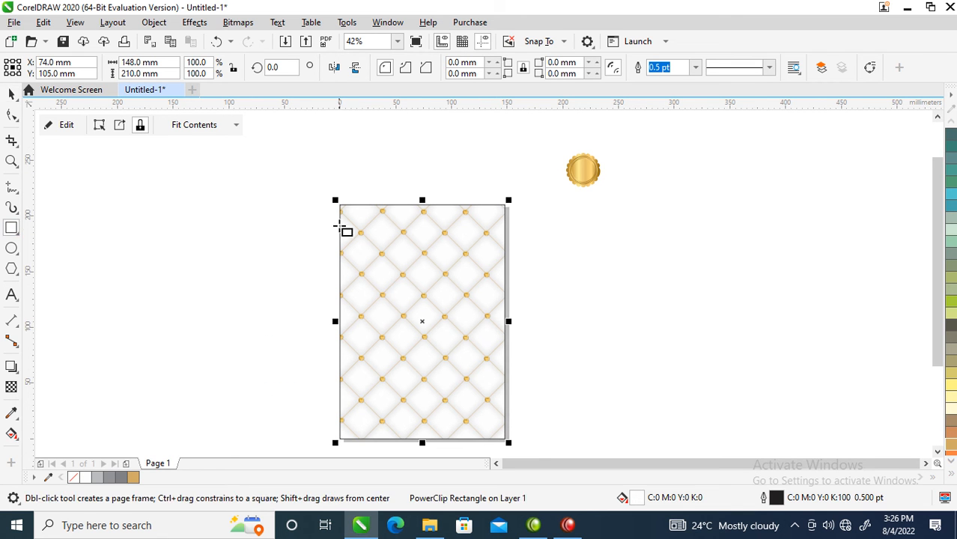
pyautogui.moveTo(312, 214); pyautogui.dragTo(542, 233)
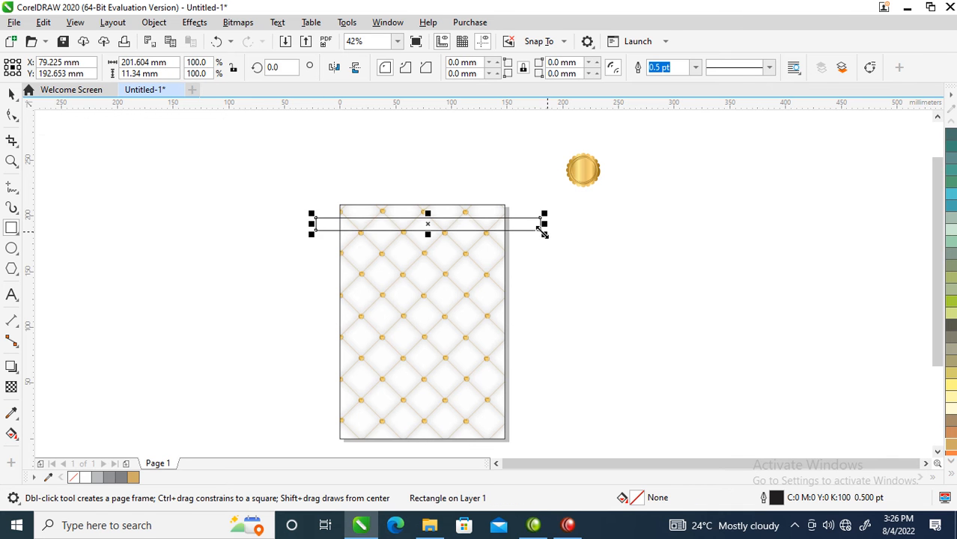
# Try copying all properties of the gold seal onto the thin rectangle, and undo it
pyautogui.press('space')
pyautogui.moveTo(583, 166); pyautogui.dragTo(519, 222)
pyautogui.click(600, 301)
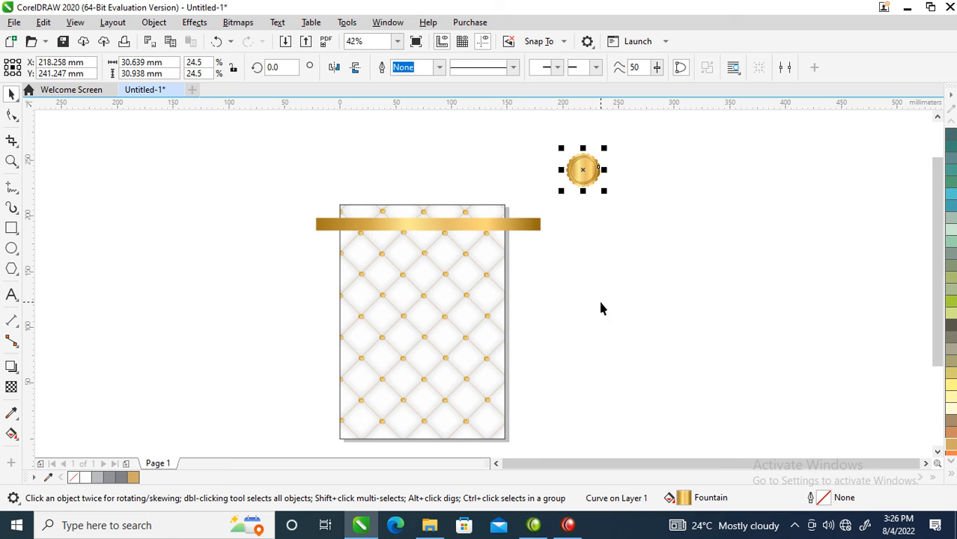
pyautogui.hotkey('ctrl', 'z')
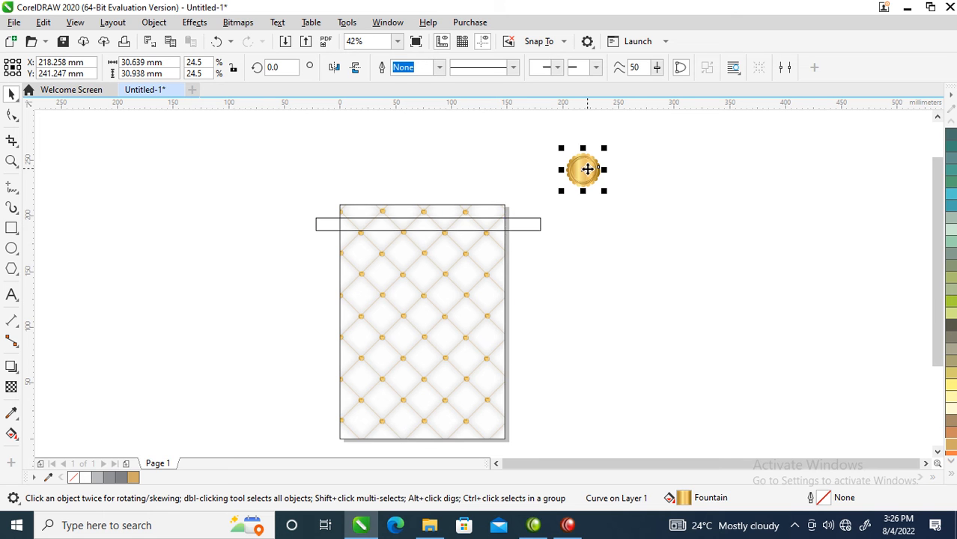
# Copy all properties of the gold seal onto the thin rectangle across the upper part of the page
pyautogui.moveTo(583, 171); pyautogui.dragTo(529, 224)
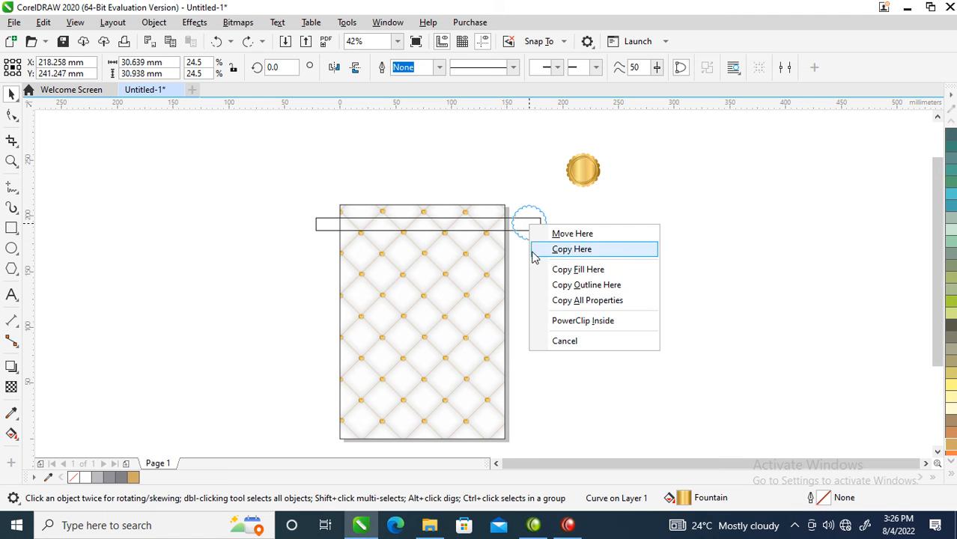
pyautogui.click(591, 301)
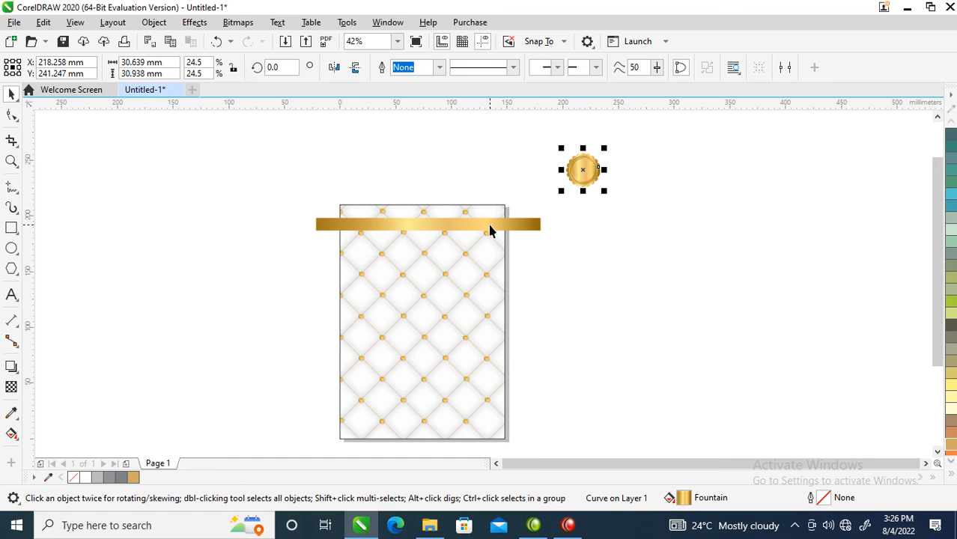
# Add a much thinner copy of the gold bar just above it and group the two bars
pyautogui.doubleClick(428, 224)
pyautogui.click(420, 225)
pyautogui.moveTo(428, 231); pyautogui.dragTo(428, 216)
pyautogui.rightClick(428, 219)
pyautogui.press('Escape')
pyautogui.moveTo(247, 166); pyautogui.dragTo(576, 269)
pyautogui.hotkey('ctrl', 'g')
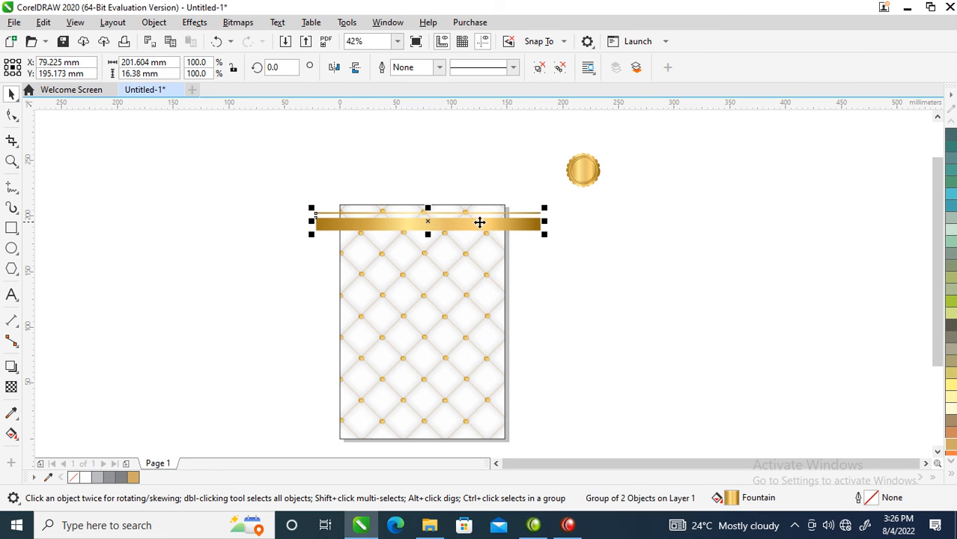
# Move the gold bar group slightly lower, then place a vertically mirrored copy of it near the page's lower edge
pyautogui.keyDown('ctrl'); pyautogui.click(482, 223); pyautogui.keyUp('ctrl')
pyautogui.click(483, 235)
pyautogui.moveTo(518, 227); pyautogui.dragTo(519, 412)
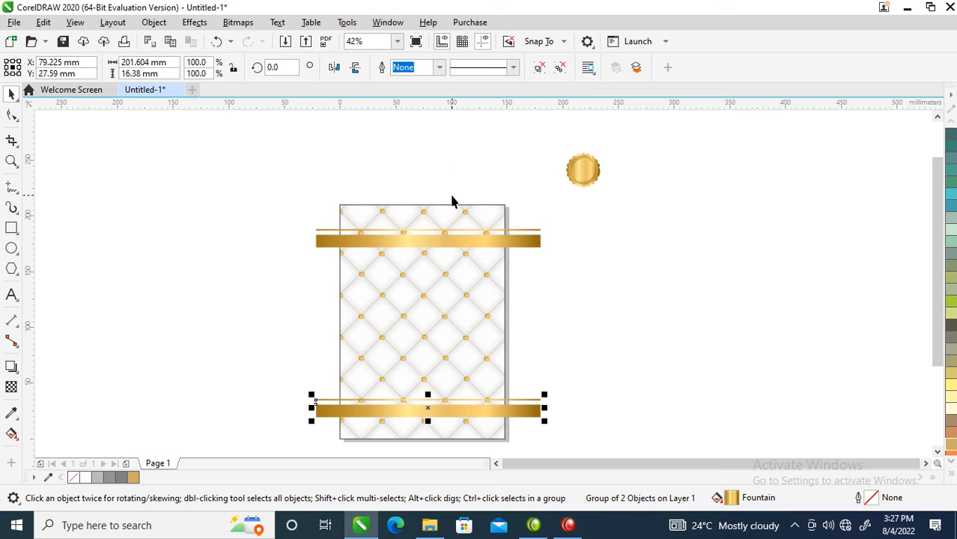
pyautogui.click(355, 68)
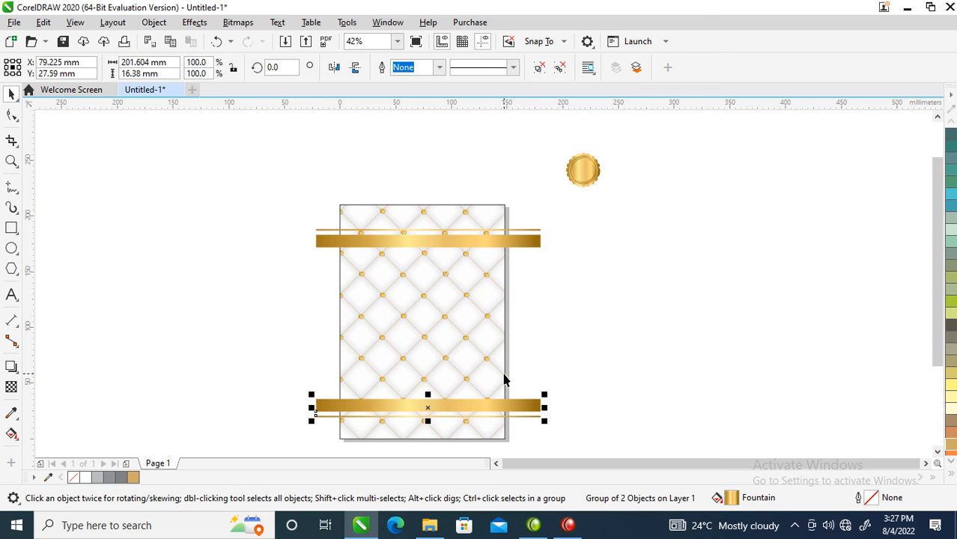
# Group the upper and lower gold bars, PowerClip them inside the page rectangle and reposition them across its full width
pyautogui.keyDown('shift'); pyautogui.click(521, 245); pyautogui.keyUp('shift')
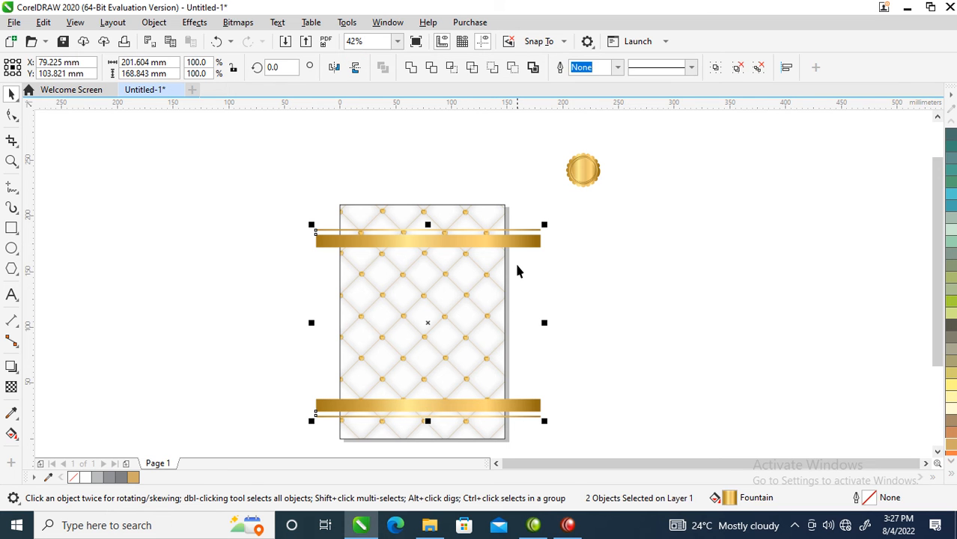
pyautogui.hotkey('ctrl', 'g')
pyautogui.moveTo(524, 245); pyautogui.dragTo(485, 218)
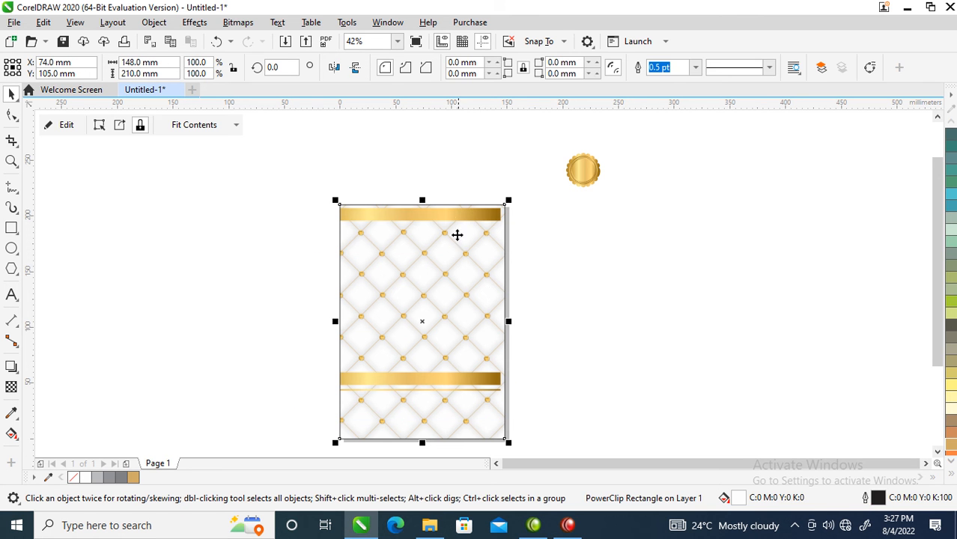
pyautogui.keyDown('ctrl'); pyautogui.click(444, 215); pyautogui.keyUp('ctrl')
pyautogui.moveTo(457, 216); pyautogui.dragTo(496, 249)
# Move the complete gold seal straight down beside the page
pyautogui.click(614, 286)
pyautogui.moveTo(669, 236); pyautogui.dragTo(669, 236)
pyautogui.moveTo(583, 170); pyautogui.dragTo(583, 336)
# Add artistic text over the pattern reading VIP on the first line and NOTEPAD on the second
pyautogui.moveTo(331, 262); pyautogui.dragTo(637, 386)
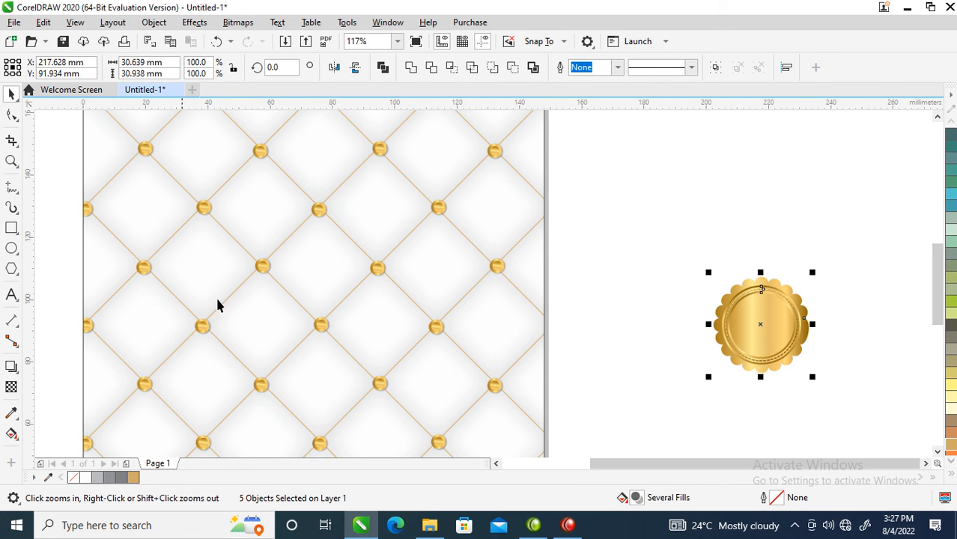
pyautogui.click(12, 294)
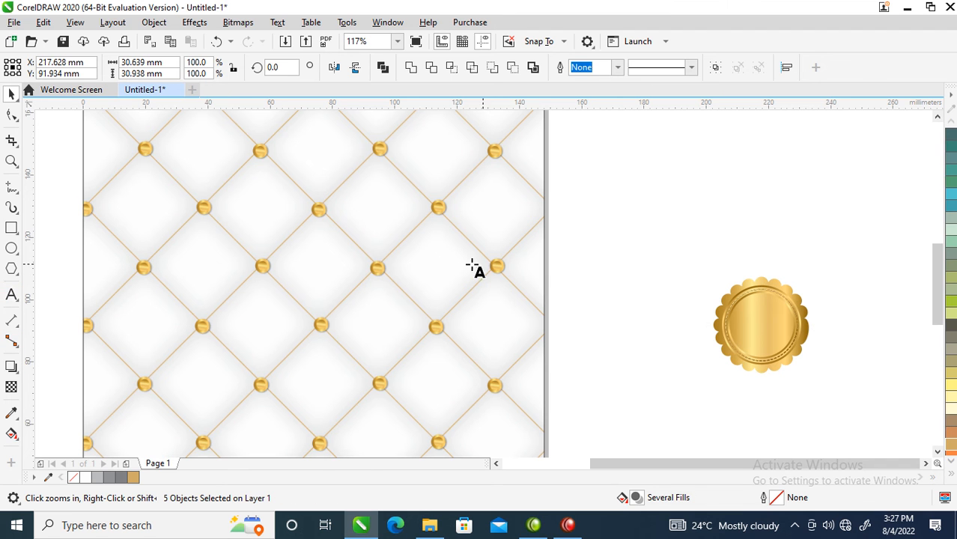
pyautogui.click(342, 231)
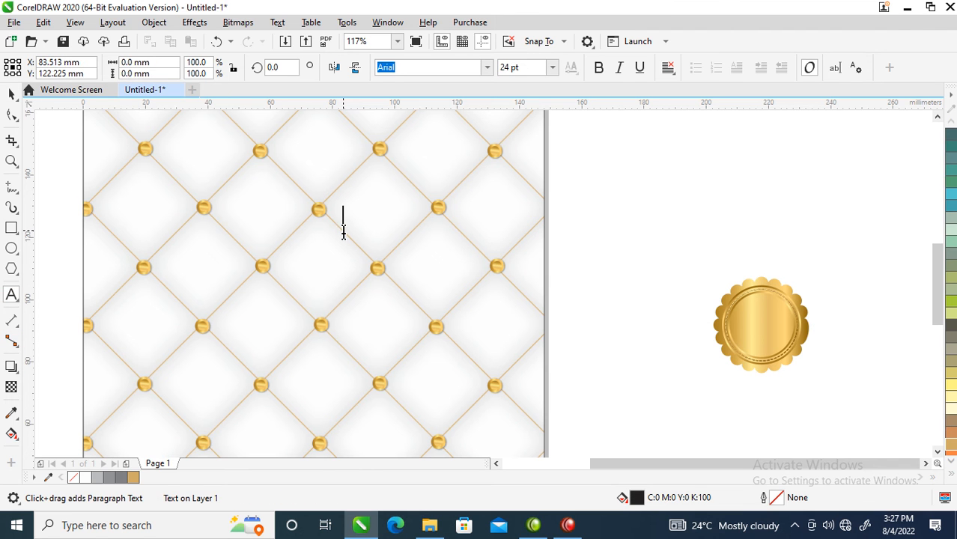
pyautogui.write('VIP')
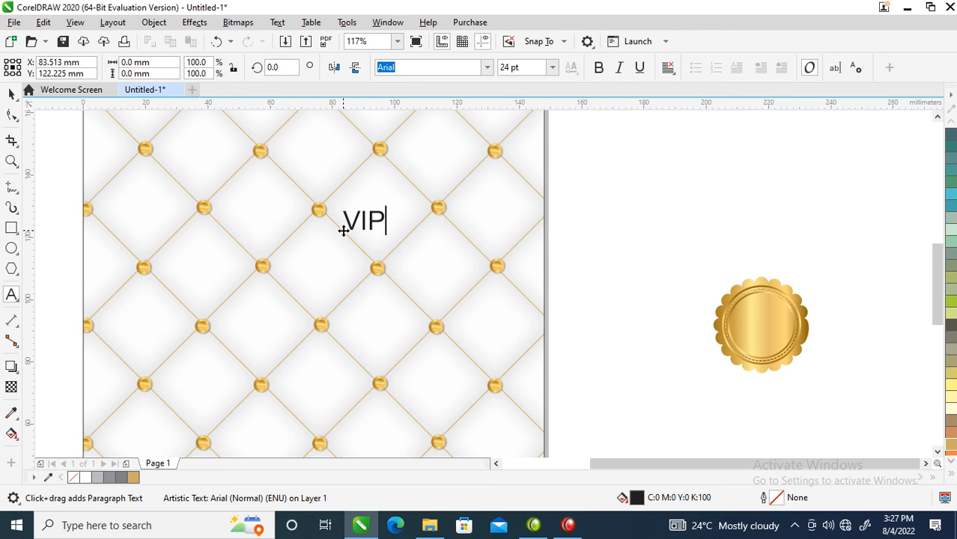
pyautogui.press('Return')
pyautogui.write('NOT')
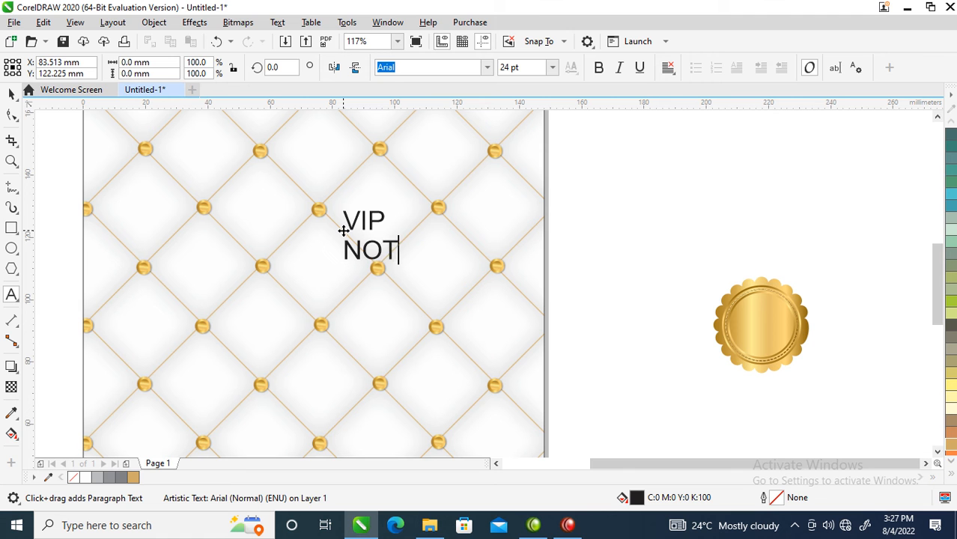
pyautogui.write('EPAD')
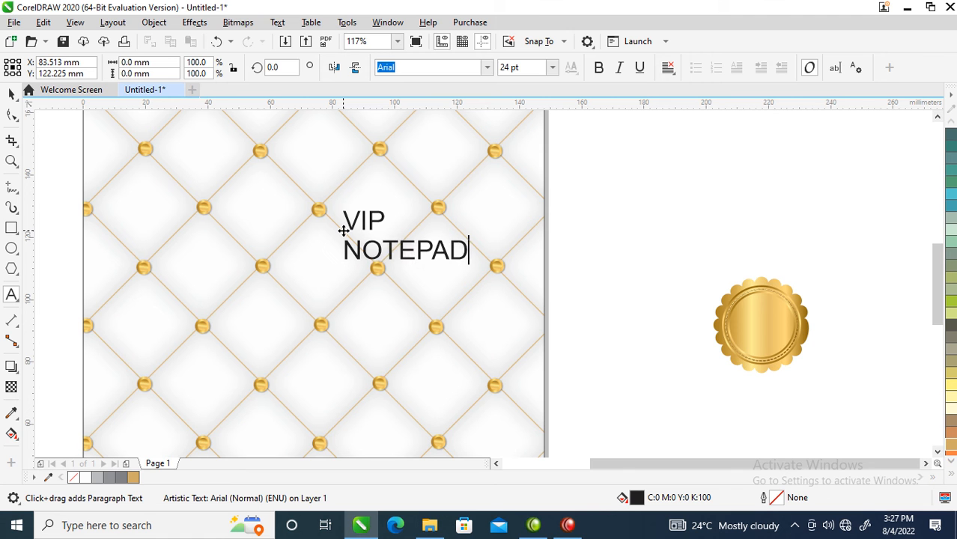
pyautogui.hotkey('ctrl', 'space')
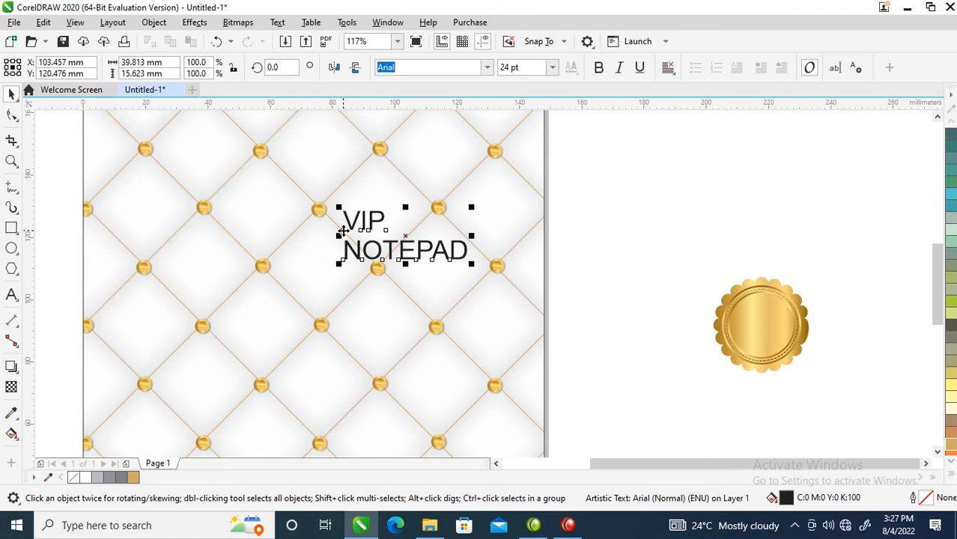
# Set the VIP NOTEPAD text to the Trajan Pro font in bold
pyautogui.click(486, 69)
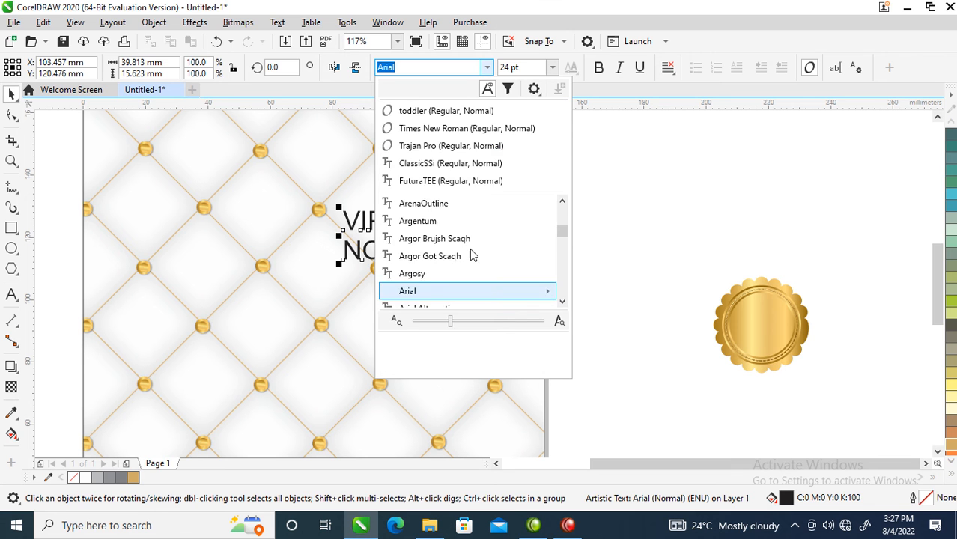
pyautogui.click(450, 146)
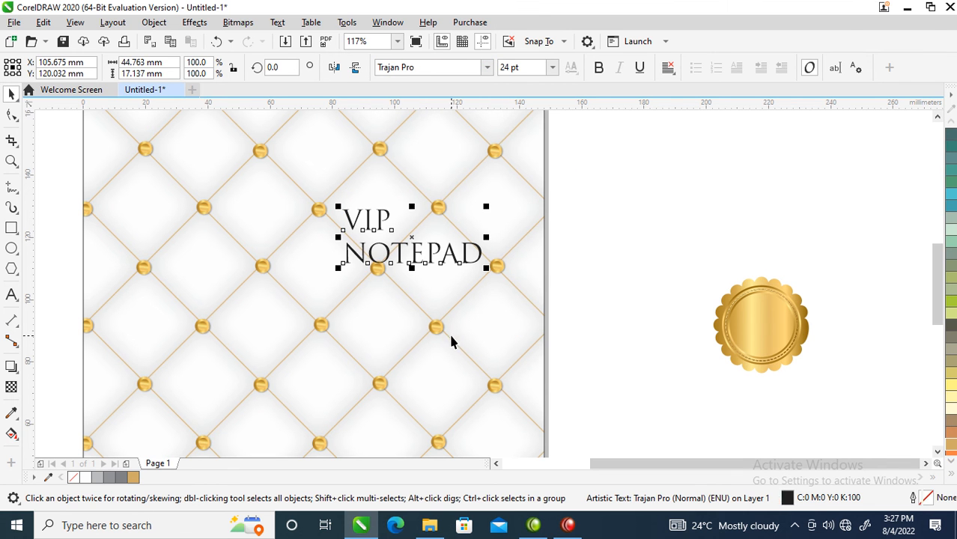
pyautogui.click(598, 68)
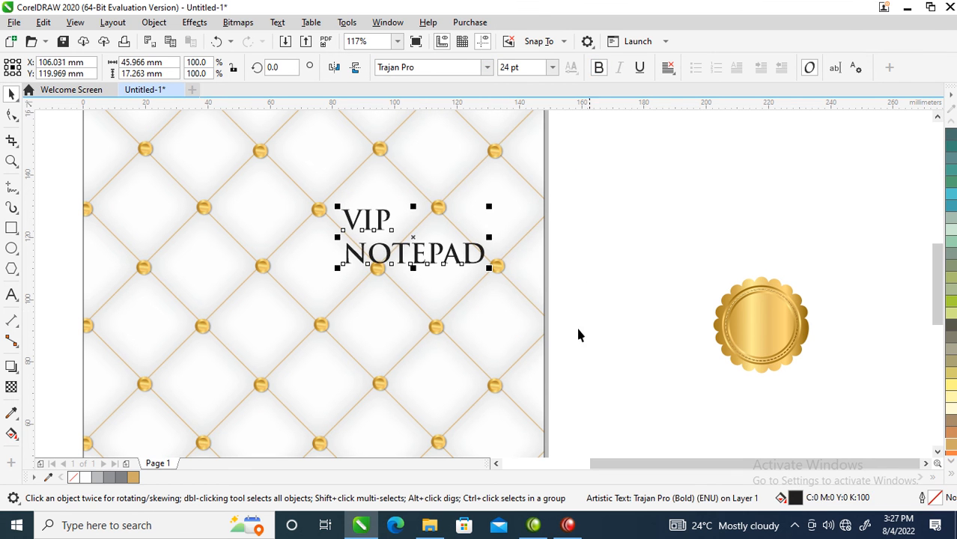
# Copy all properties of the gold seal onto the VIP NOTEPAD text
pyautogui.moveTo(767, 321); pyautogui.dragTo(395, 217)
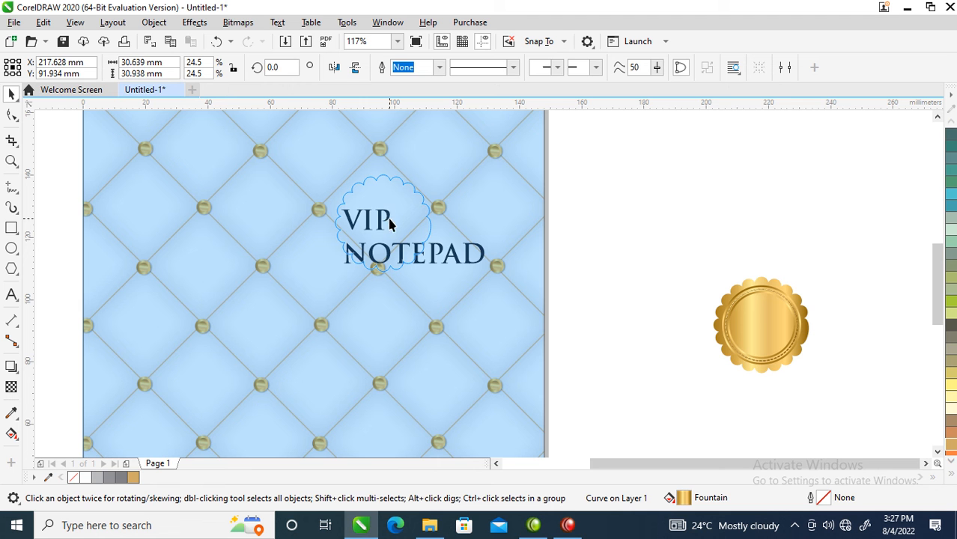
pyautogui.moveTo(389, 223); pyautogui.dragTo(389, 223)
pyautogui.click(457, 331)
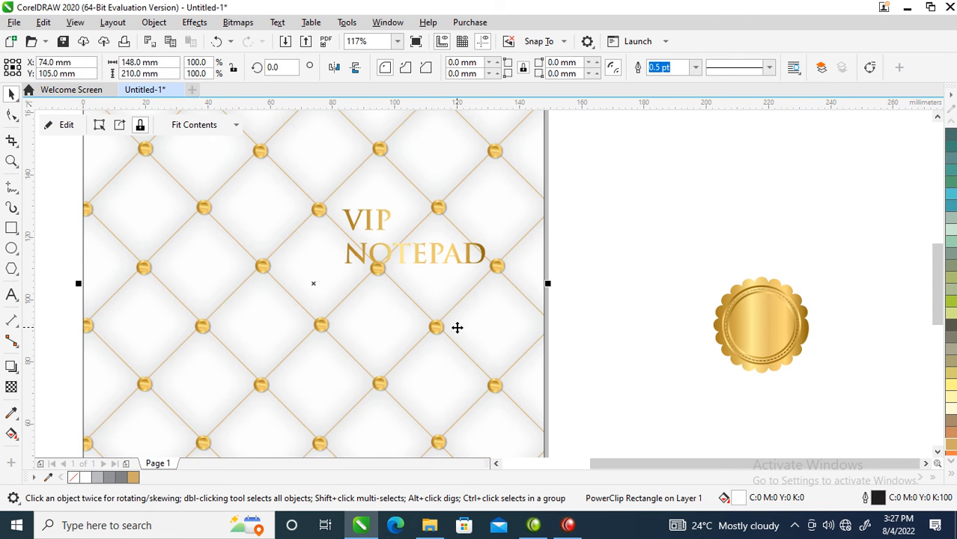
# Break the text apart into separate lines and enlarge VIP to about 133.6 x 55.9 mm, placed across the page width
pyautogui.moveTo(484, 264); pyautogui.dragTo(395, 338)
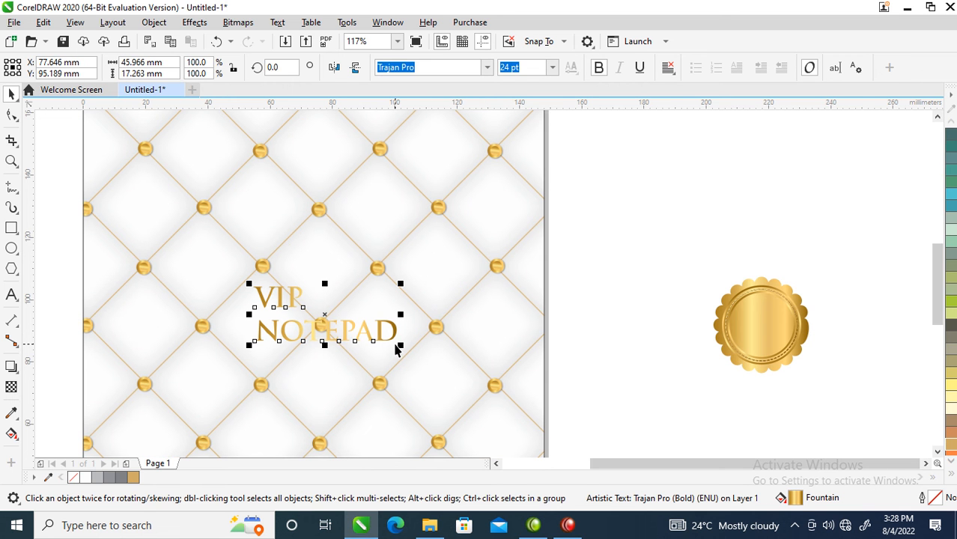
pyautogui.hotkey('ctrl', 'k')
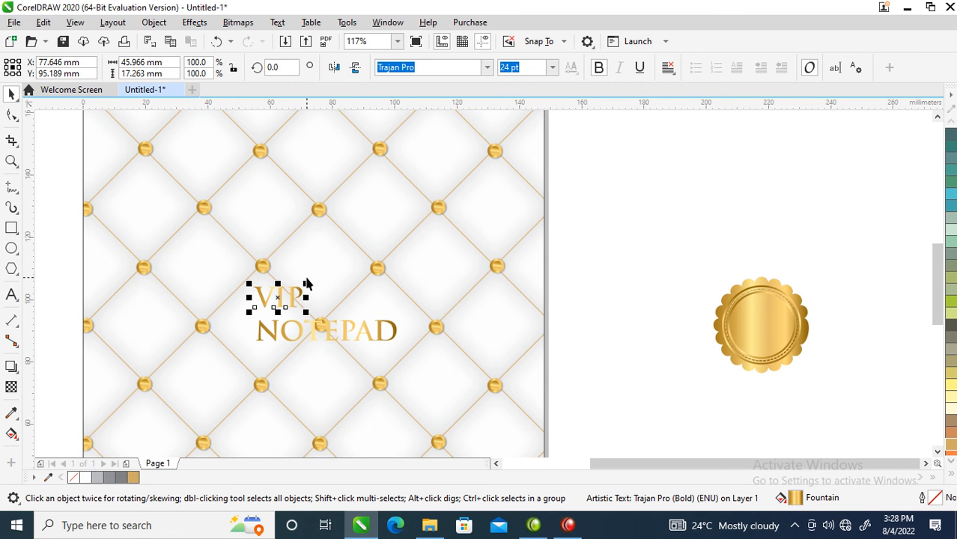
pyautogui.moveTo(307, 283); pyautogui.dragTo(677, 154)
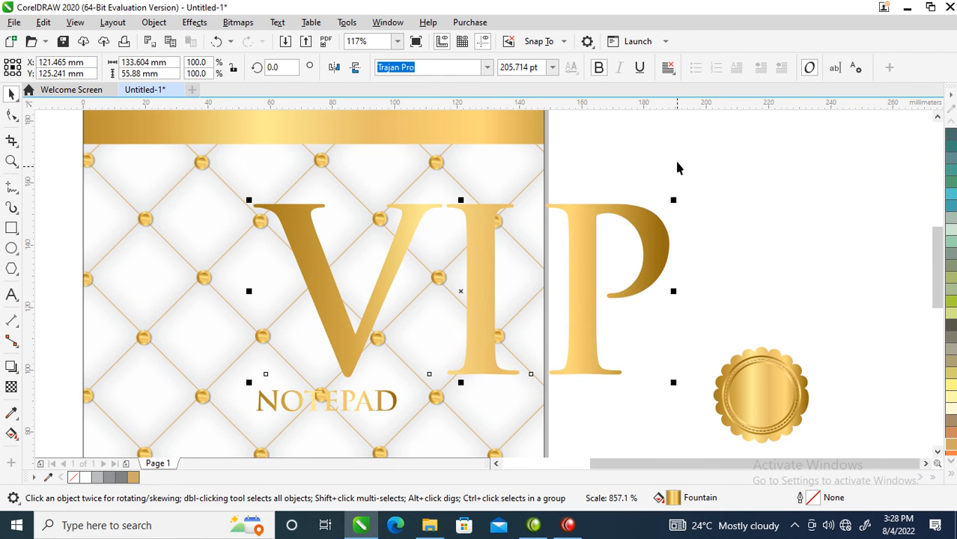
pyautogui.moveTo(655, 250); pyautogui.dragTo(499, 252)
# Enlarge NOTEPAD to about 80.6 mm wide beneath VIP and widen its letter spacing to reach the end of the P
pyautogui.scroll(-5, 475, 286)
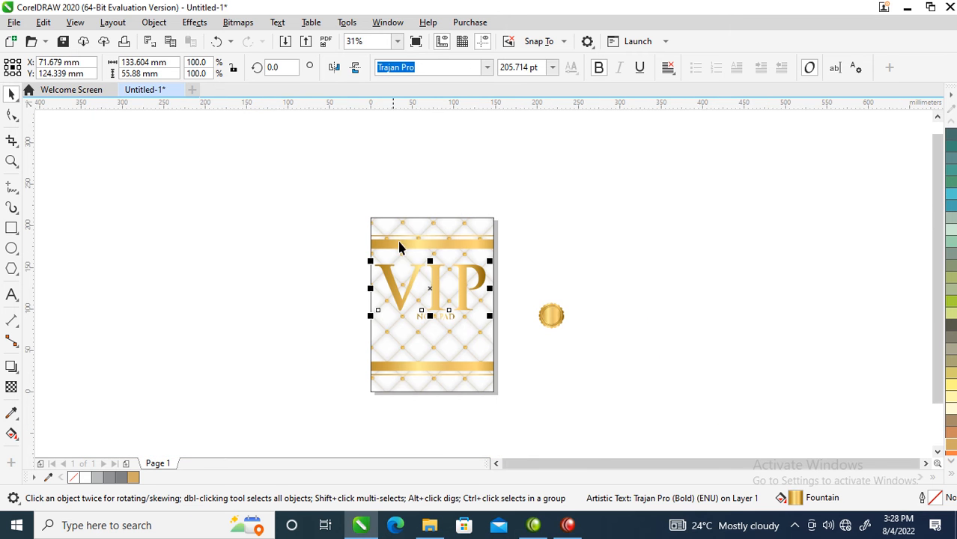
pyautogui.press('z')
pyautogui.moveTo(359, 235); pyautogui.dragTo(531, 357)
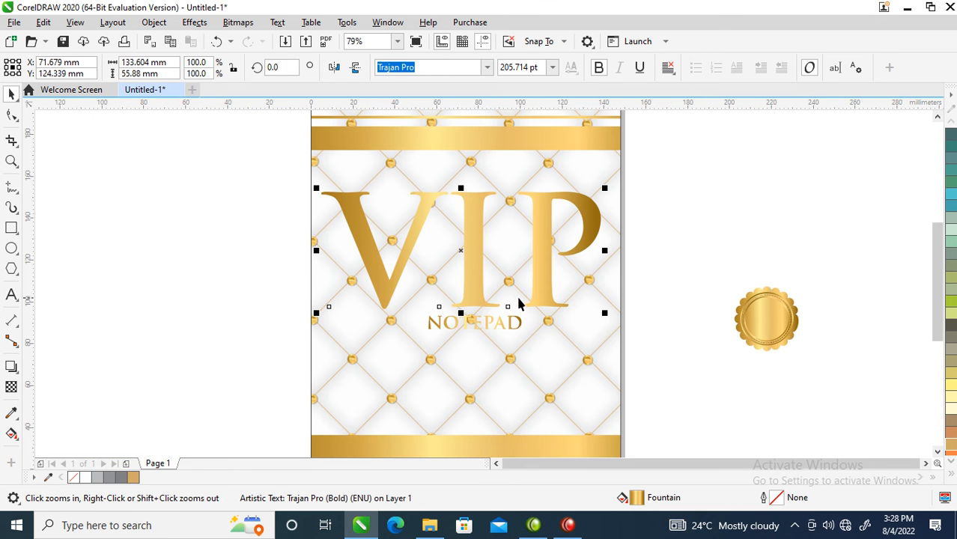
pyautogui.click(519, 332)
pyautogui.moveTo(524, 335)
pyautogui.mouseDown()
pyautogui.moveTo(564, 352)
pyautogui.moveTo(512, 338)
pyautogui.mouseUp()
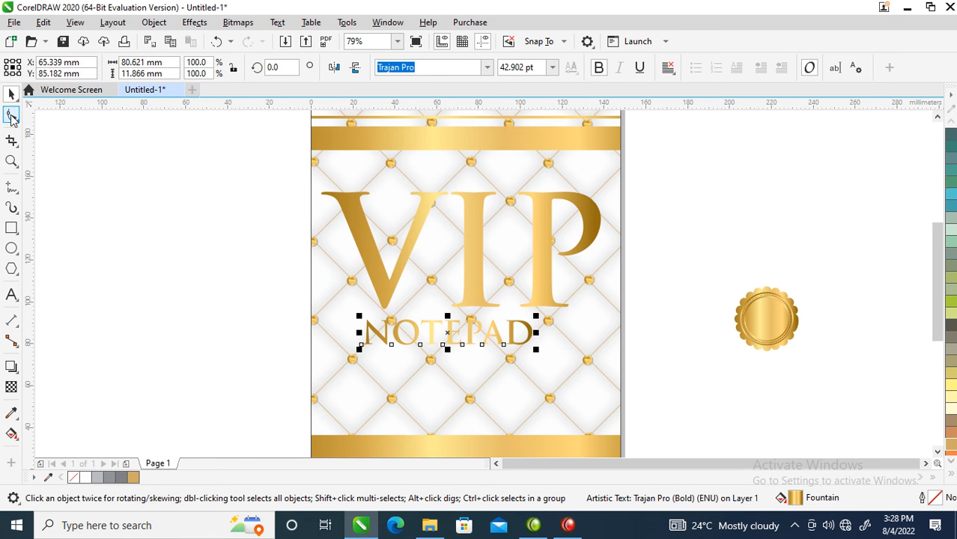
pyautogui.click(11, 115)
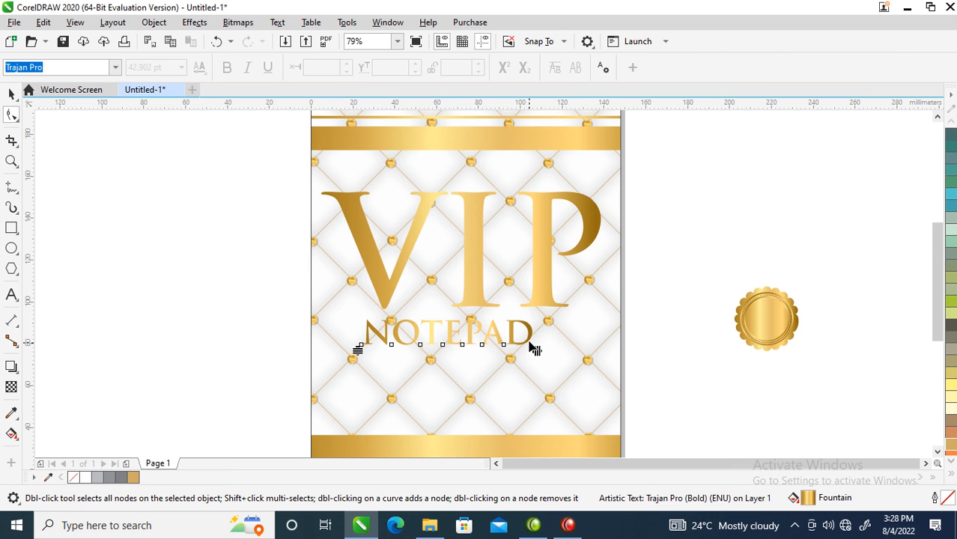
pyautogui.moveTo(537, 352); pyautogui.dragTo(613, 352)
pyautogui.press('space')
# Center NOTEPAD under VIP, scale both together to about 116.2 x 63.5 mm and move them slightly down
pyautogui.keyDown('shift'); pyautogui.click(591, 214); pyautogui.keyUp('shift')
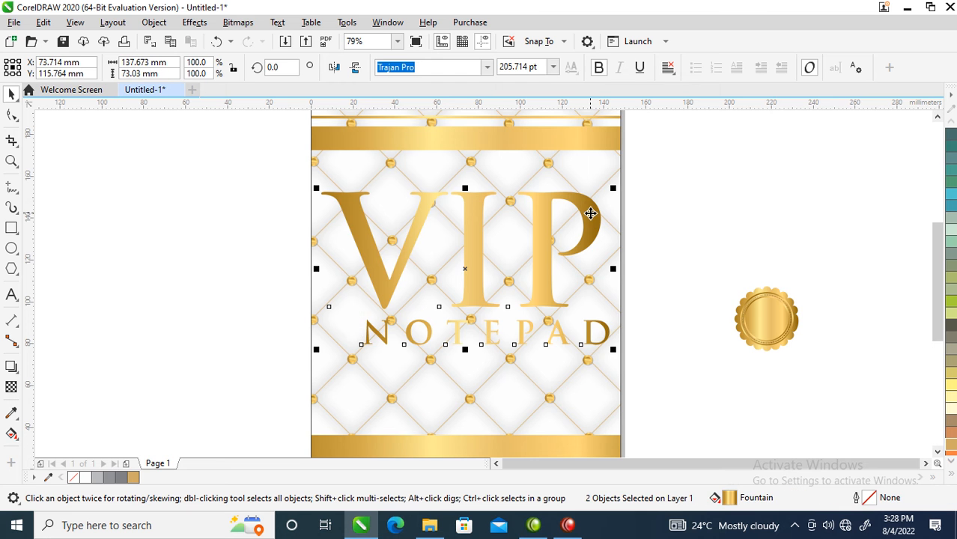
pyautogui.press('c')
pyautogui.moveTo(606, 189); pyautogui.dragTo(587, 198)
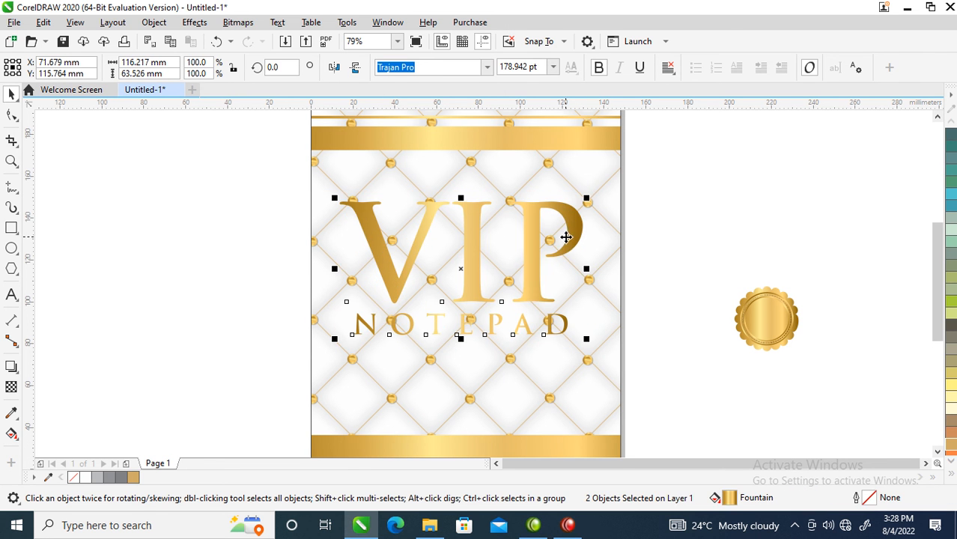
pyautogui.moveTo(566, 237); pyautogui.dragTo(569, 251)
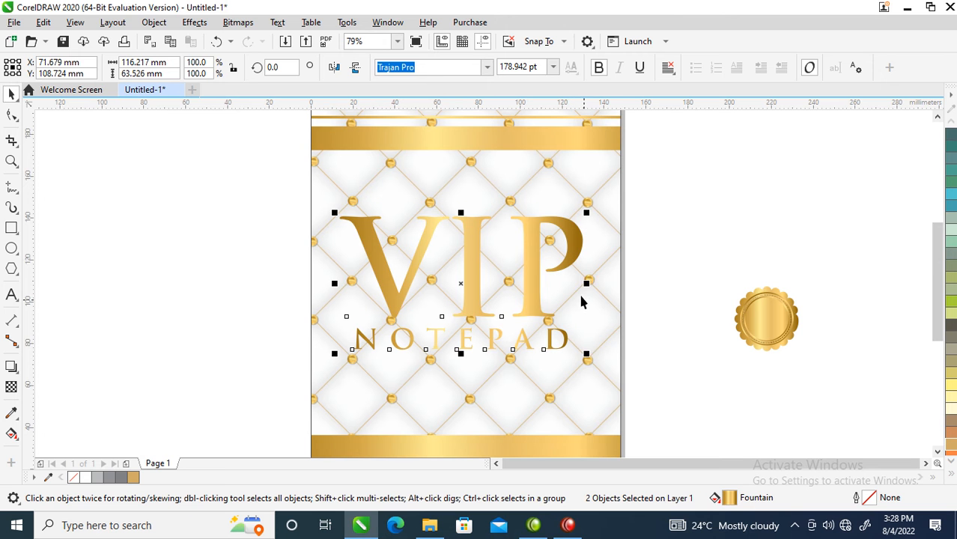
pyautogui.click(676, 271)
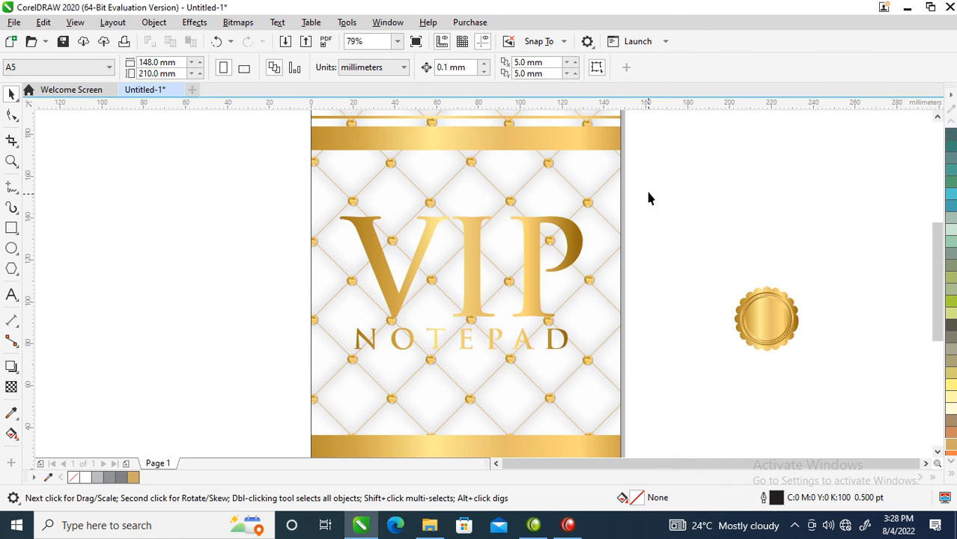
# Place a duplicate of the gold VIP text beside the page, level with the original
pyautogui.moveTo(352, 353); pyautogui.dragTo(311, 367)
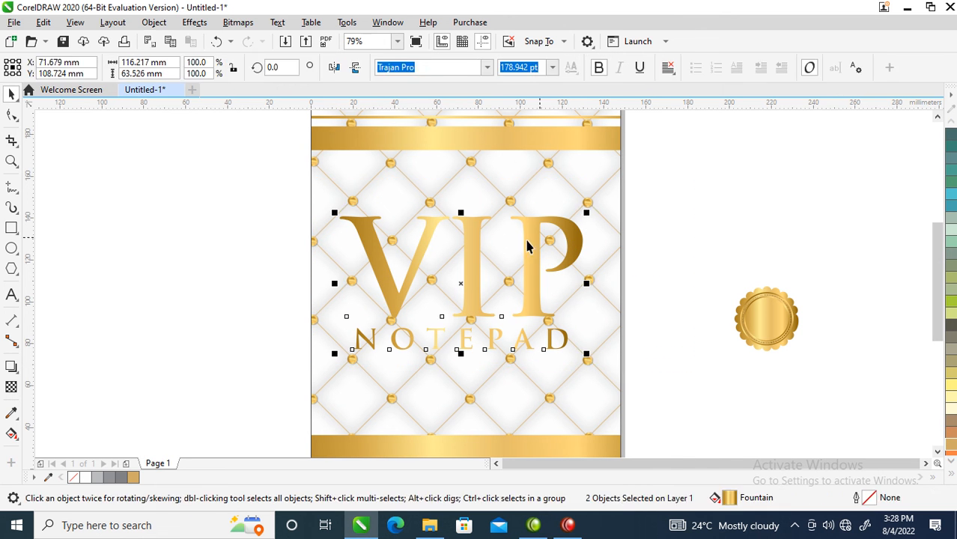
pyautogui.click(661, 227)
pyautogui.moveTo(577, 242); pyautogui.dragTo(292, 243)
pyautogui.rightClick(292, 243)
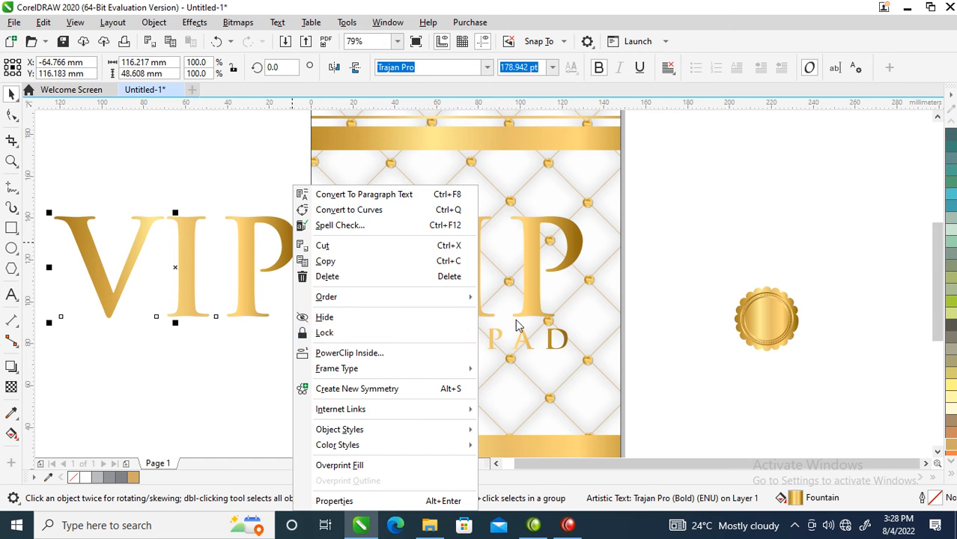
pyautogui.click(790, 189)
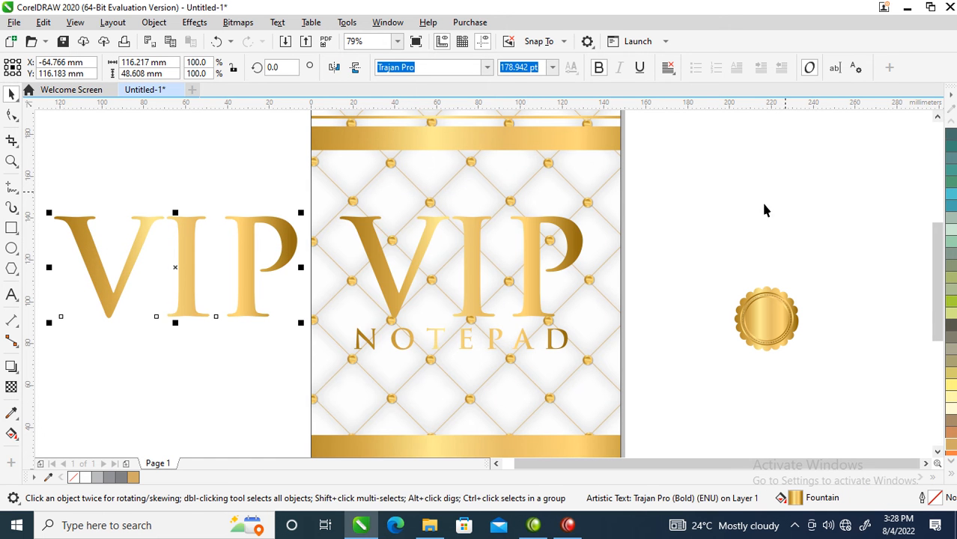
# Give the duplicate VIP text beside the page a light gold outline 16 points wide
pyautogui.click(953, 447)
pyautogui.rightClick(953, 447)
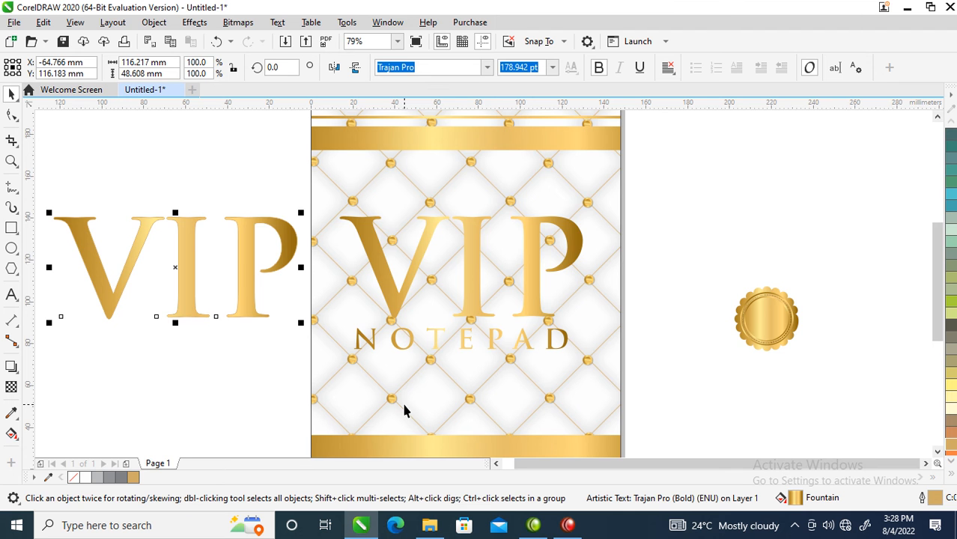
pyautogui.press('F12')
pyautogui.write('16')
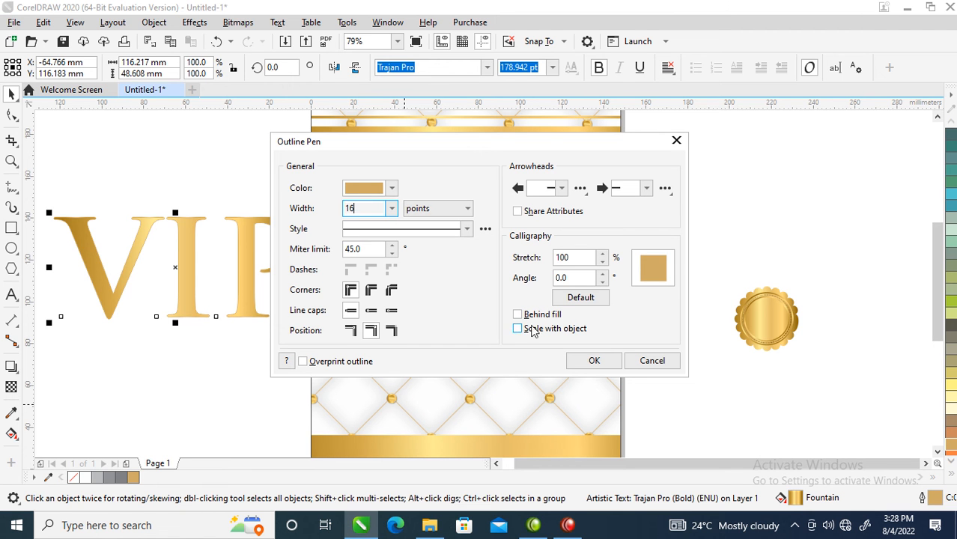
pyautogui.click(594, 361)
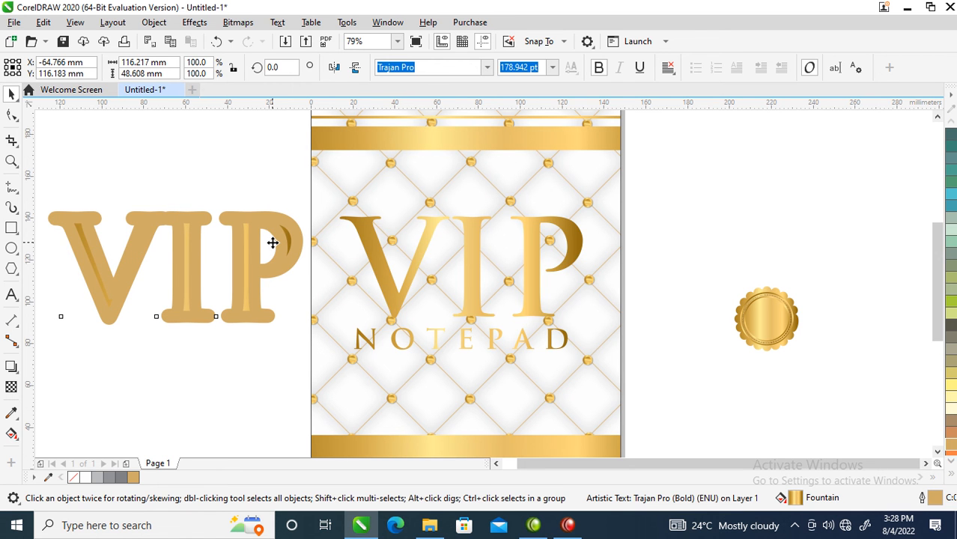
pyautogui.press('F12')
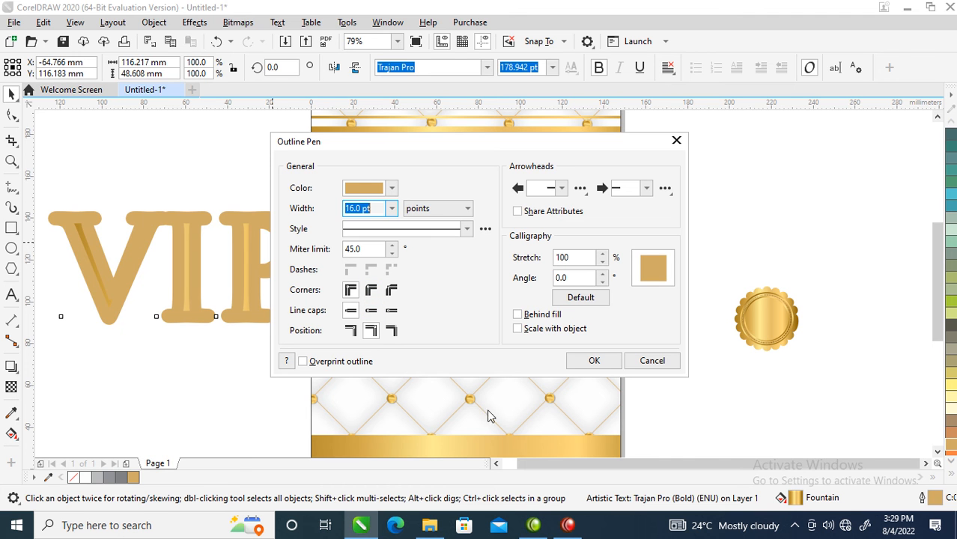
pyautogui.click(599, 363)
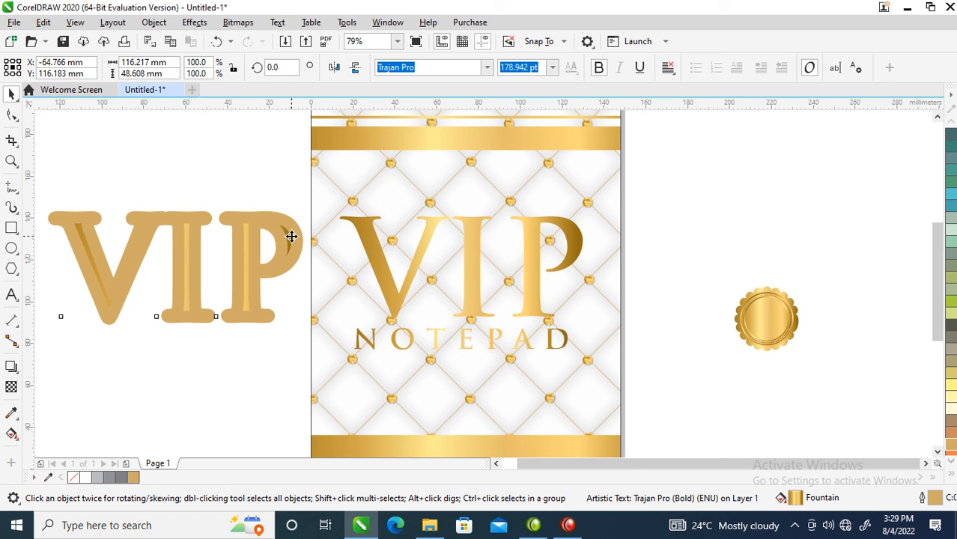
# Shift both VIP texts to the right and give the outlined copy a black fill and black outline
pyautogui.moveTo(278, 242); pyautogui.dragTo(526, 247)
pyautogui.hotkey('ctrl', 'z')
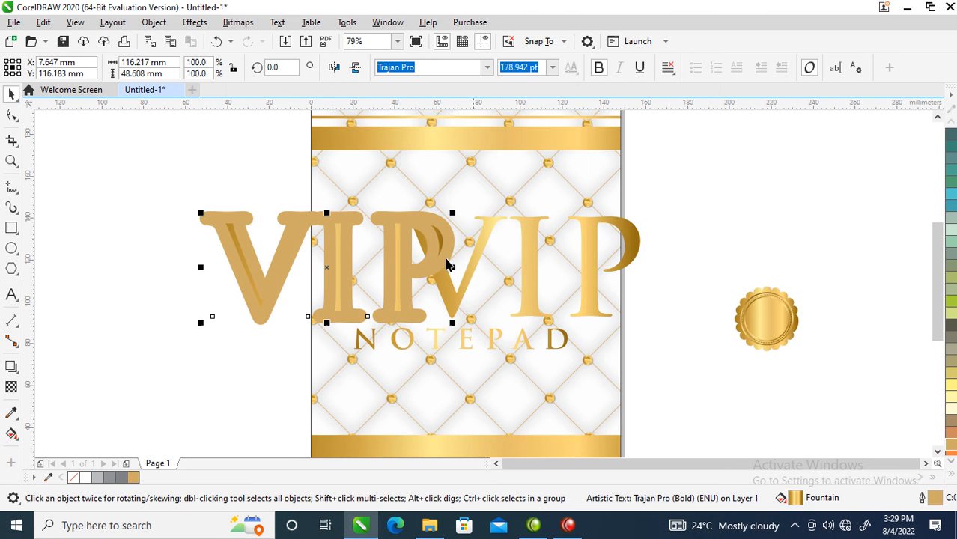
pyautogui.click(950, 474)
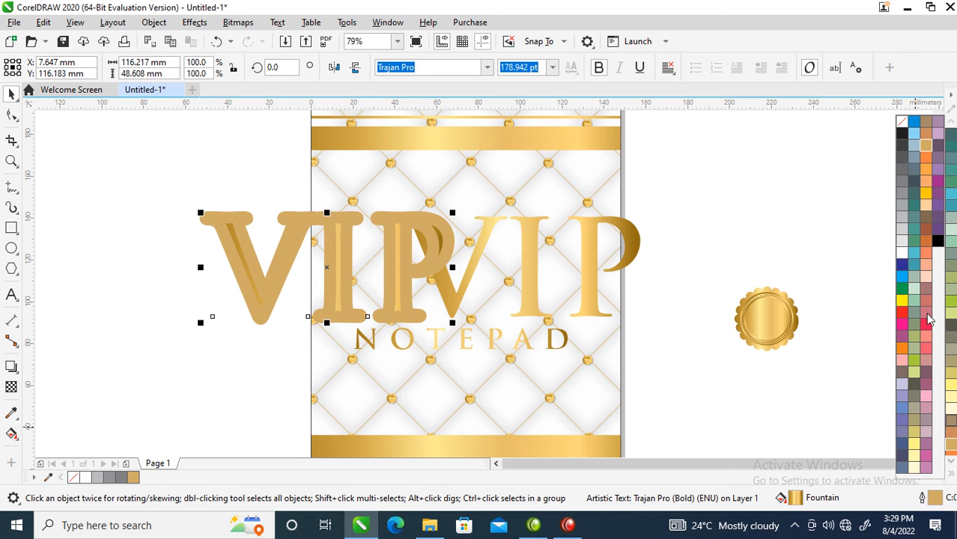
pyautogui.click(902, 134)
pyautogui.rightClick(902, 133)
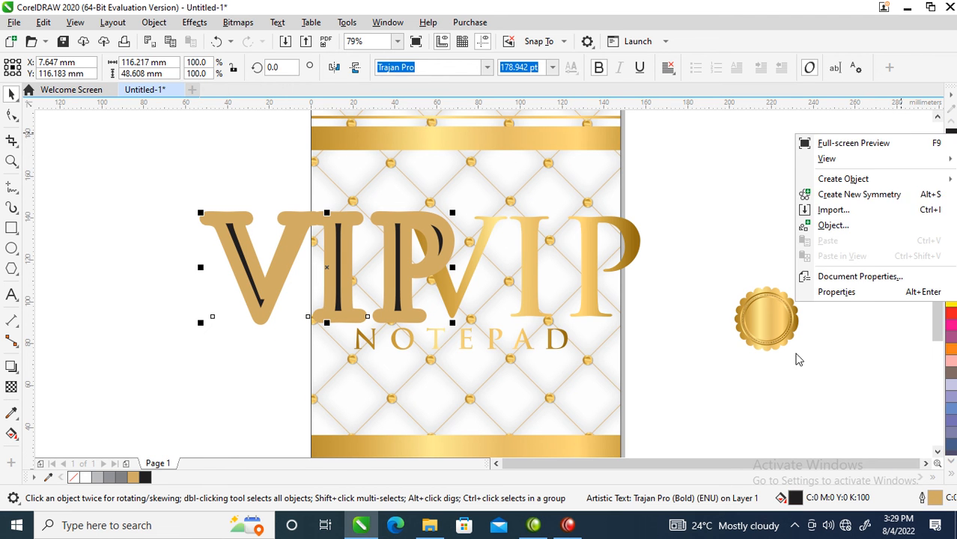
pyautogui.click(747, 296)
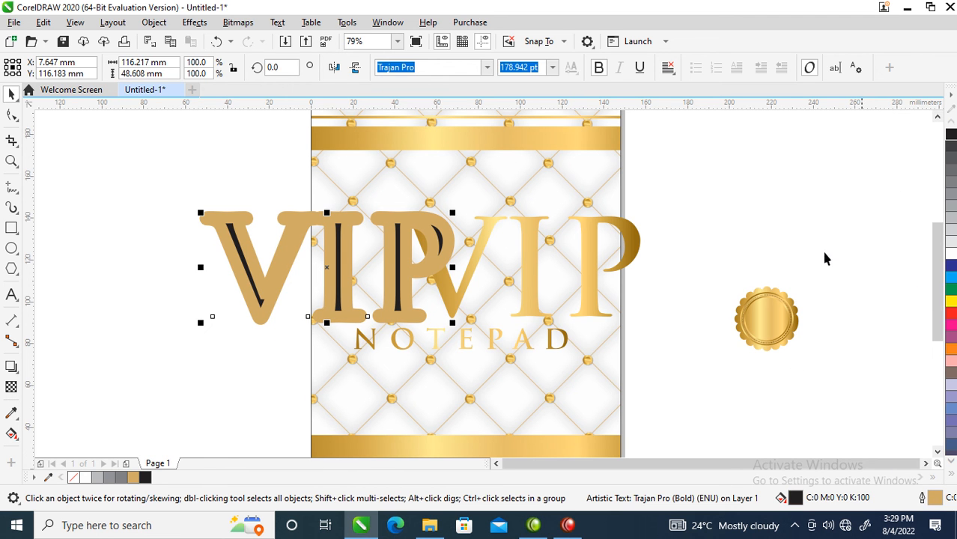
pyautogui.click(951, 135)
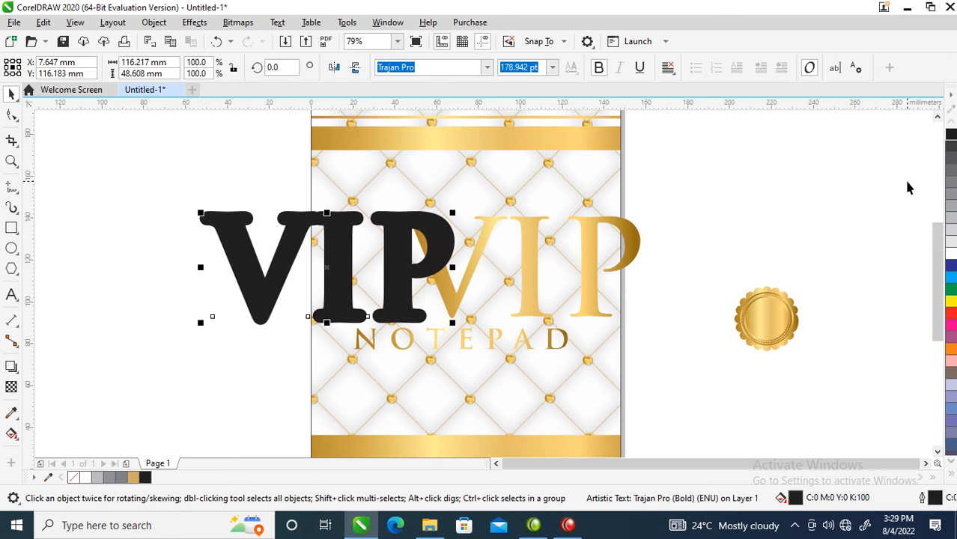
# Align the black VIP with the gold VIP and place it one level behind as a thick border
pyautogui.keyDown('shift'); pyautogui.click(535, 286); pyautogui.keyUp('shift')
pyautogui.press('r')
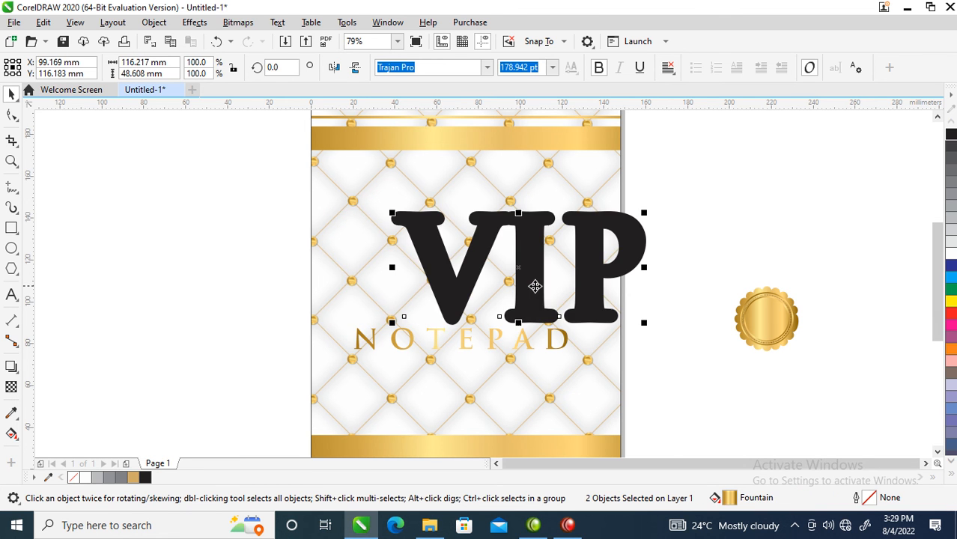
pyautogui.click(681, 227)
pyautogui.click(641, 243)
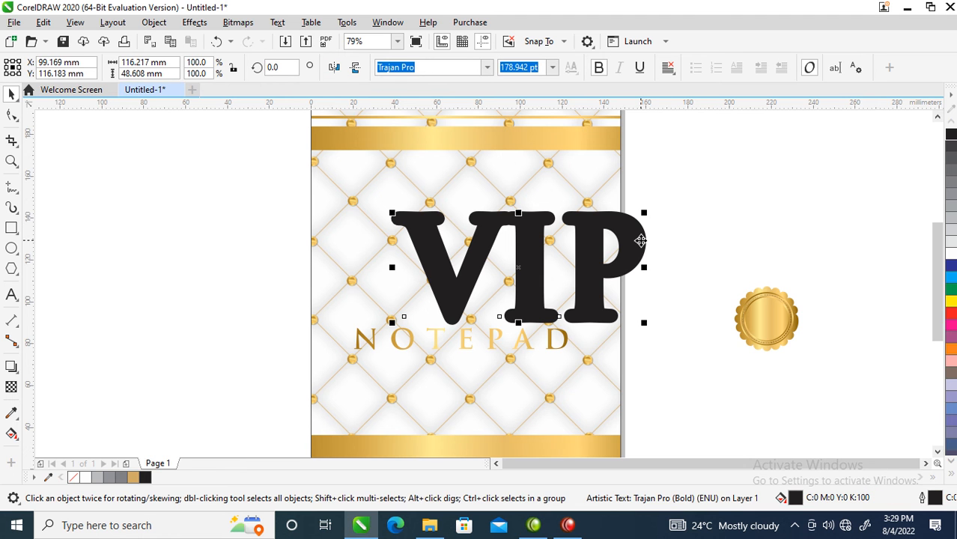
pyautogui.hotkey('ctrl', 'pagedown')
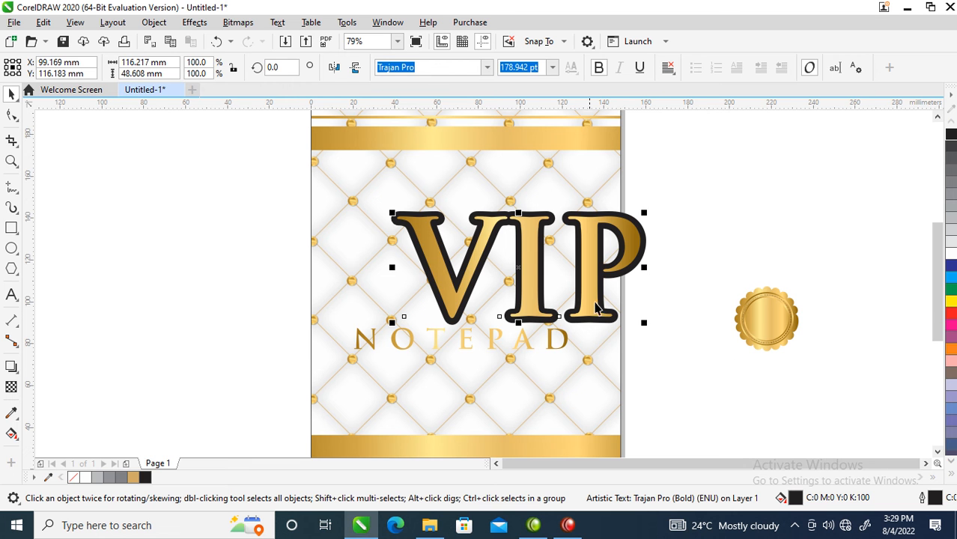
# Move NOTEPAD to the right beneath the bordered VIP and fill it with black
pyautogui.scroll(-3, 575, 295)
pyautogui.press('z')
pyautogui.moveTo(338, 216); pyautogui.dragTo(704, 390)
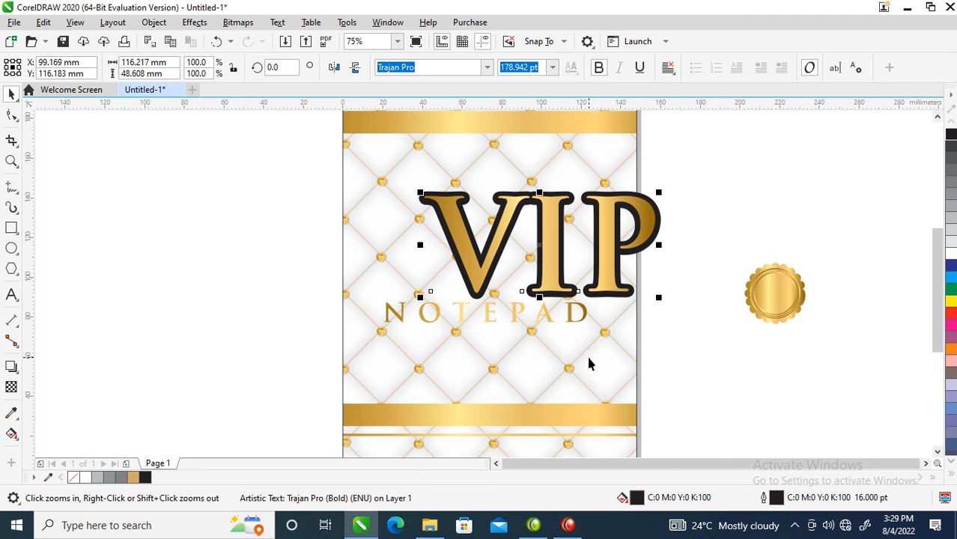
pyautogui.press('space')
pyautogui.moveTo(571, 323); pyautogui.dragTo(626, 331)
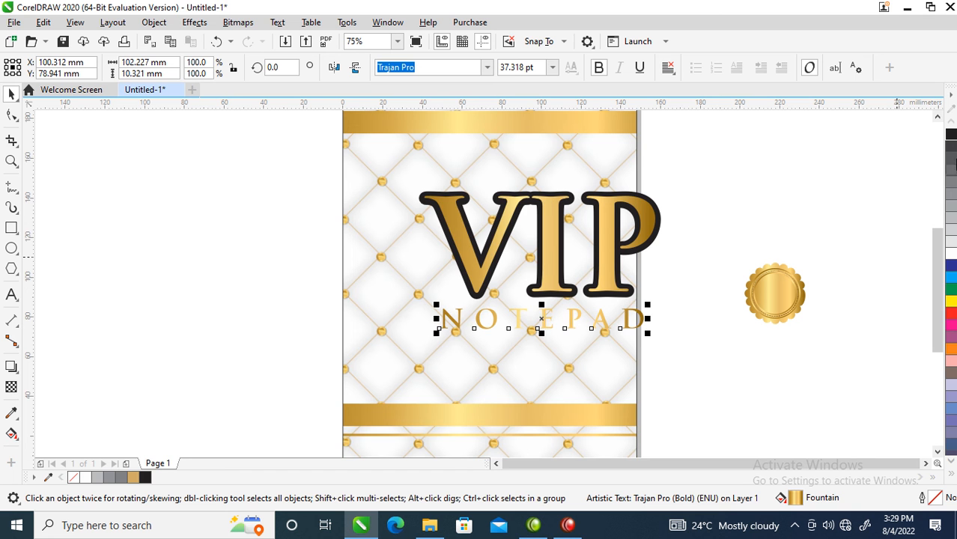
pyautogui.click(952, 136)
# Group the two VIP layers, then center them with NOTEPAD horizontally on the cover background
pyautogui.moveTo(737, 151); pyautogui.dragTo(378, 318)
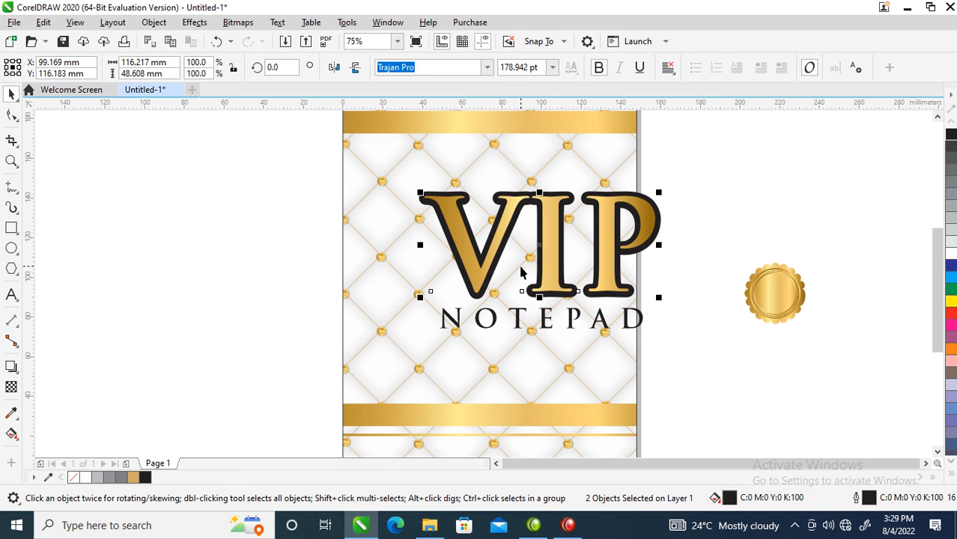
pyautogui.hotkey('ctrl', 'g')
pyautogui.keyDown('shift'); pyautogui.click(601, 319); pyautogui.keyUp('shift')
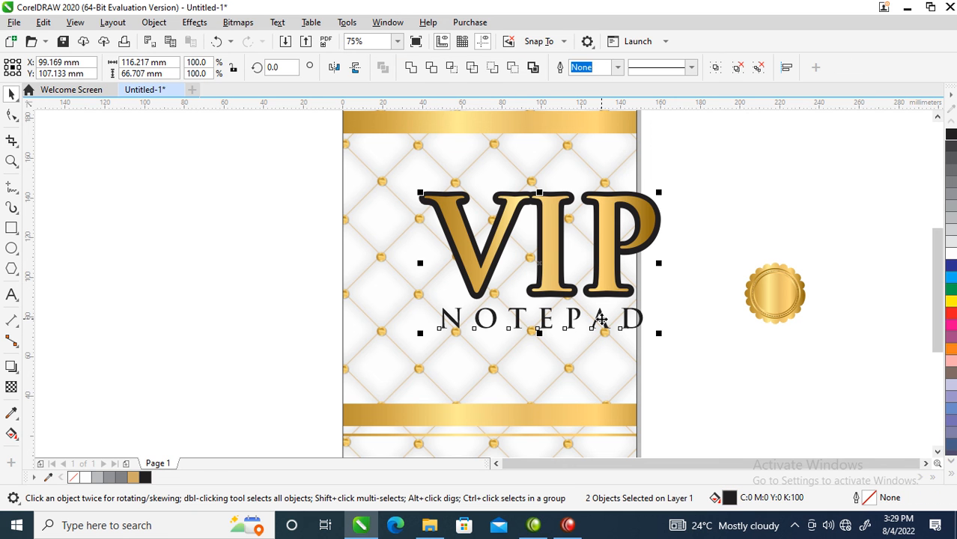
pyautogui.press('c')
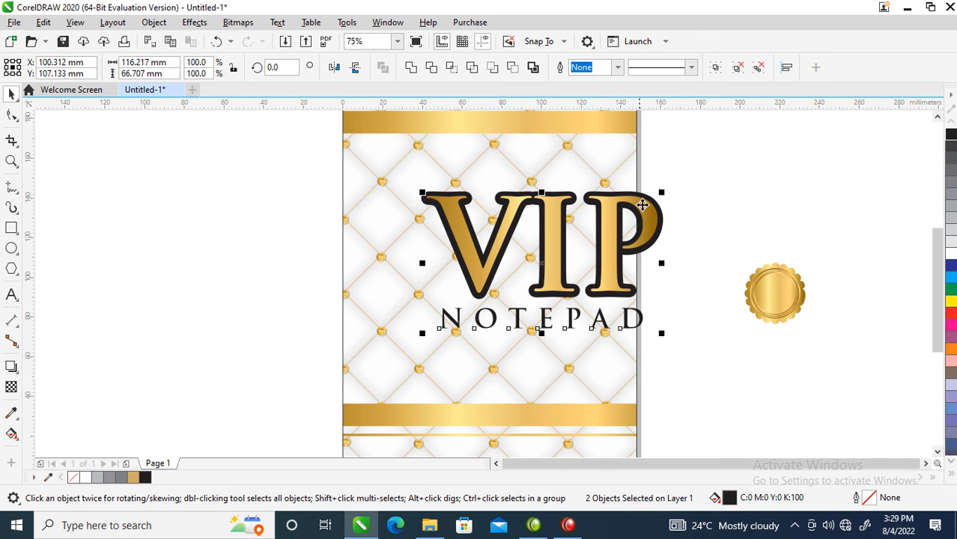
pyautogui.keyDown('shift'); pyautogui.click(599, 149); pyautogui.keyUp('shift')
pyautogui.press('c')
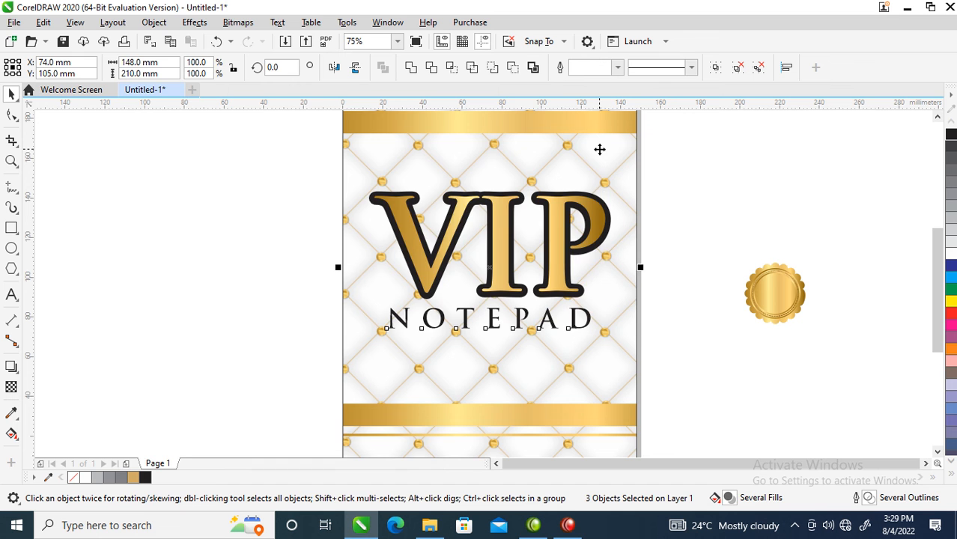
# Scale the VIP and NOTEPAD lettering down to about 95.5 mm wide, keeping it in the middle of the cover
pyautogui.scroll(-2, 590, 251)
pyautogui.press('z')
pyautogui.moveTo(417, 150); pyautogui.dragTo(679, 398)
pyautogui.press('space')
pyautogui.moveTo(643, 208); pyautogui.dragTo(312, 355)
pyautogui.moveTo(561, 225); pyautogui.dragTo(544, 229)
pyautogui.moveTo(648, 198); pyautogui.dragTo(312, 341)
pyautogui.moveTo(511, 264); pyautogui.dragTo(516, 270)
# Open the cover background's PowerClip contents for editing and give the thin line above the upper gold bar a black fill and outline
pyautogui.click(495, 200)
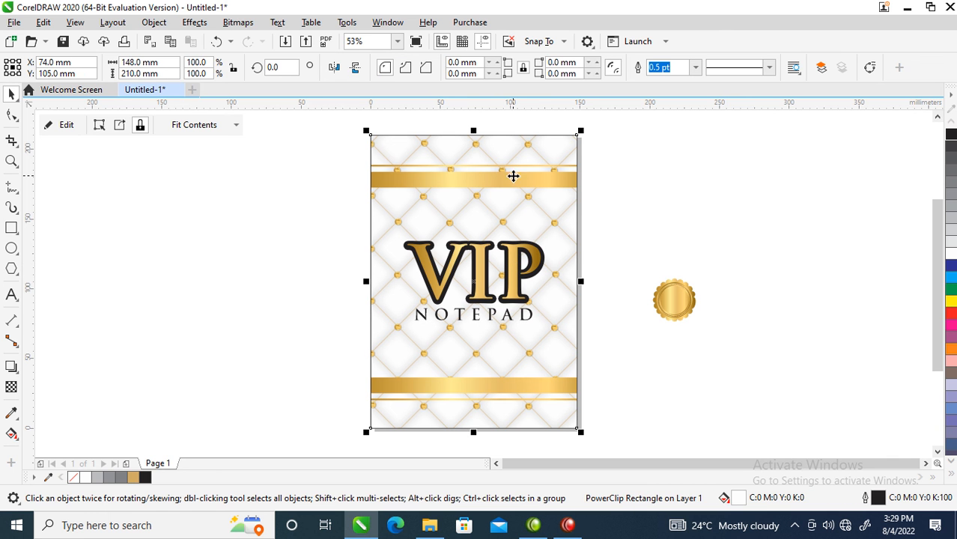
pyautogui.click(592, 194)
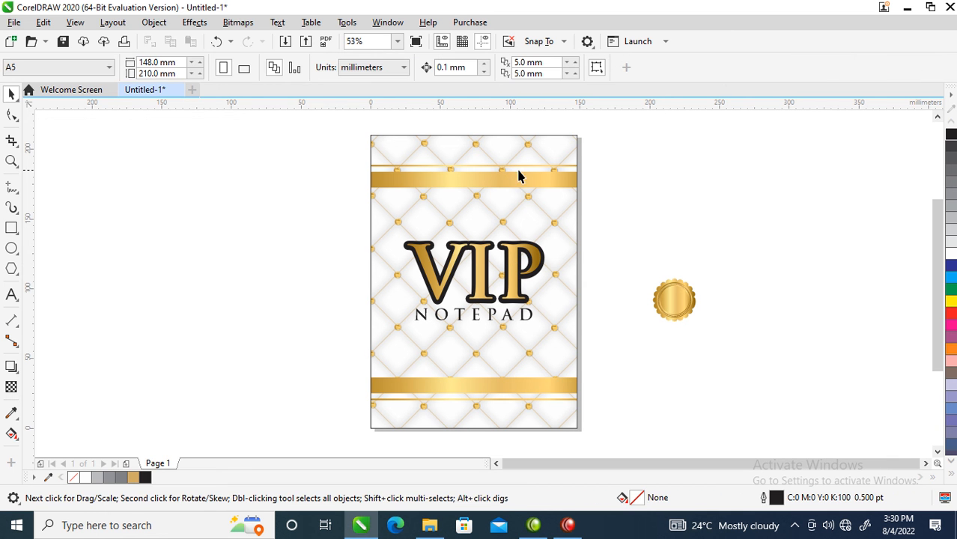
pyautogui.click(510, 181)
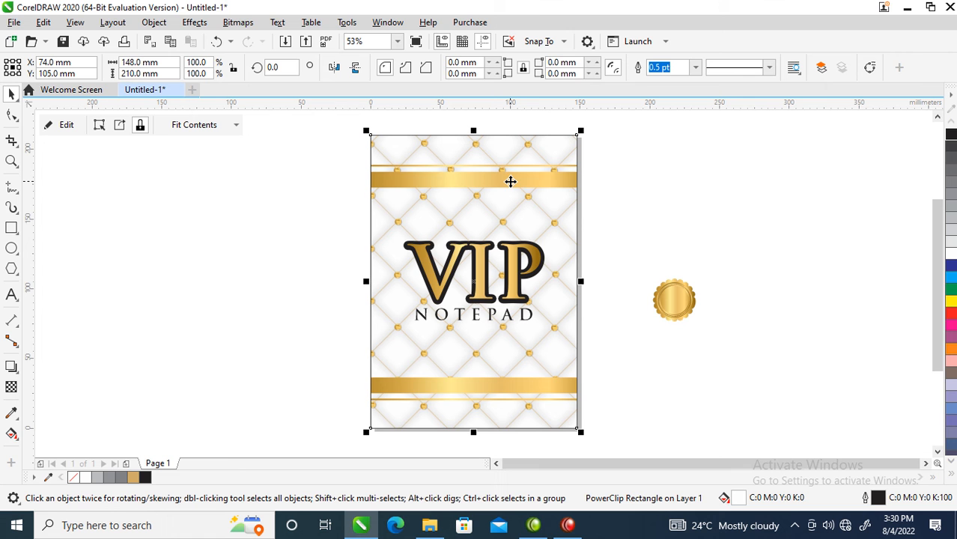
pyautogui.press('alt')
pyautogui.rightClick(538, 182)
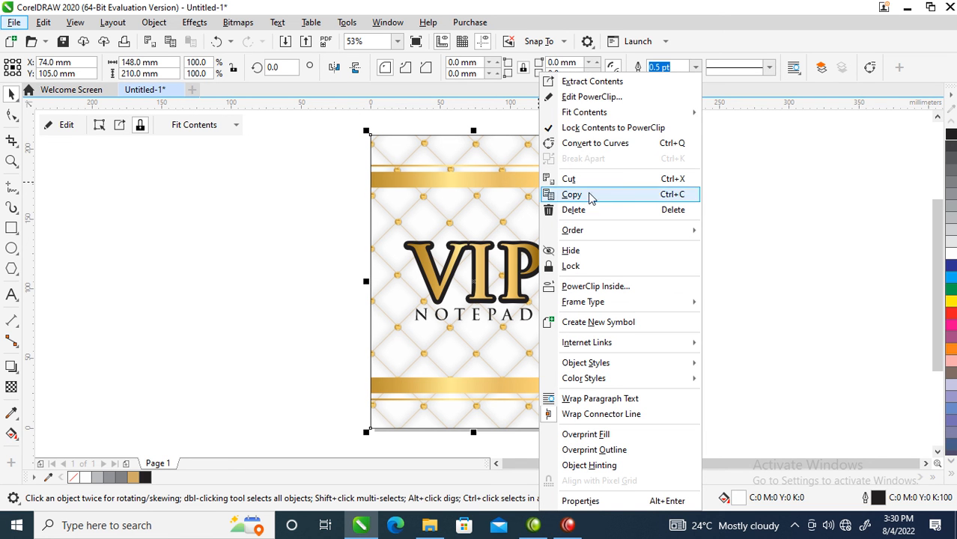
pyautogui.click(598, 98)
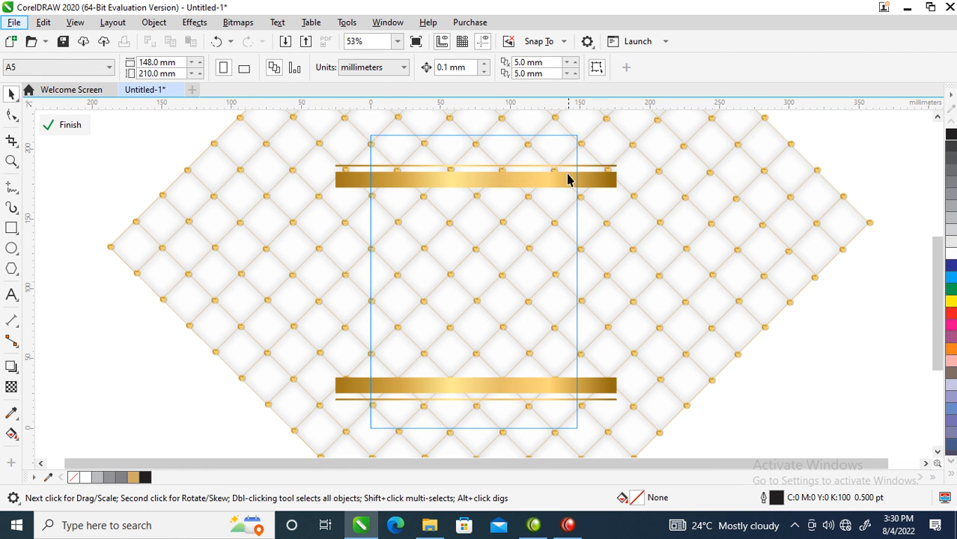
pyautogui.click(568, 182)
pyautogui.keyDown('ctrl'); pyautogui.click(577, 165); pyautogui.keyUp('ctrl')
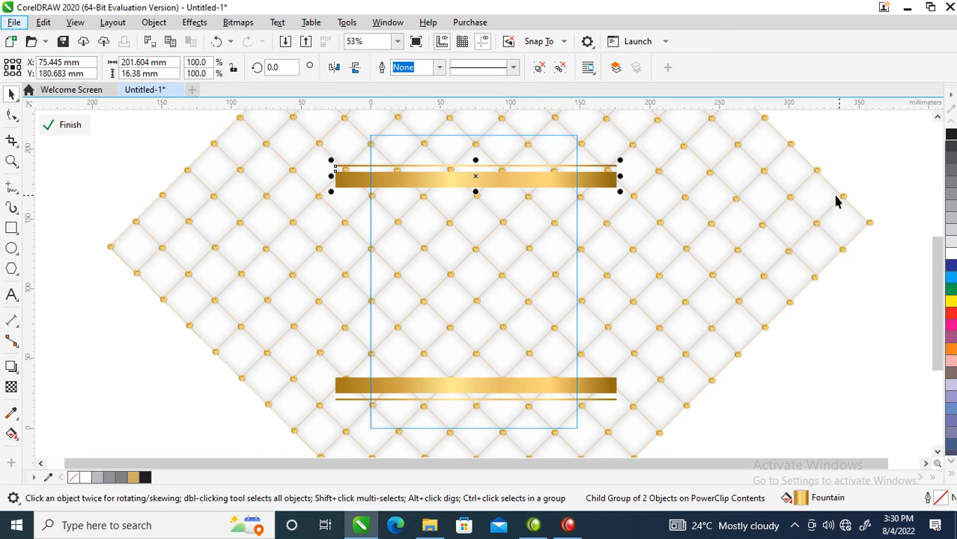
pyautogui.keyDown('ctrl'); pyautogui.click(613, 165); pyautogui.keyUp('ctrl')
pyautogui.click(951, 134)
pyautogui.rightClick(950, 134)
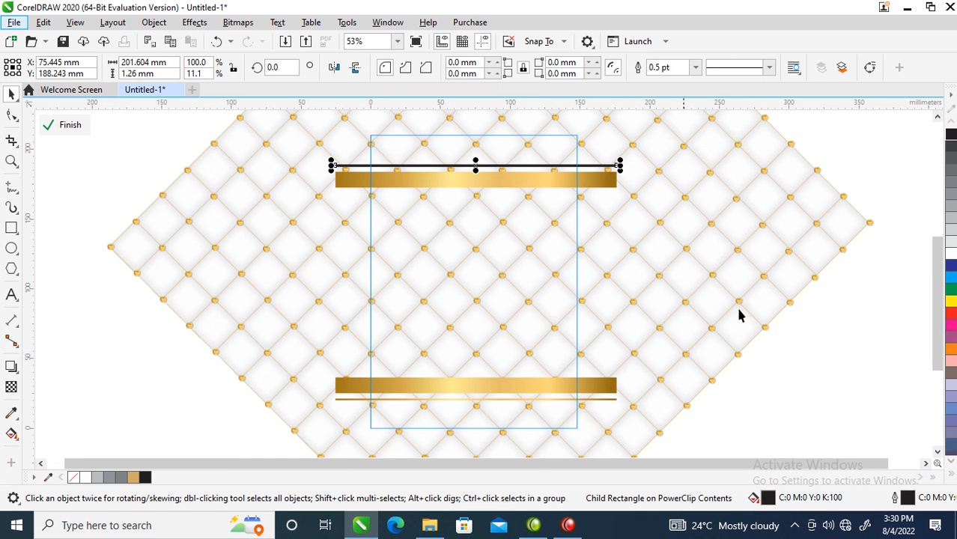
# Give the thin line below the lower gold bar a black fill and outline, and finish editing the PowerClip
pyautogui.keyDown('ctrl'); pyautogui.click(554, 399); pyautogui.keyUp('ctrl')
pyautogui.keyDown('ctrl'); pyautogui.click(554, 400); pyautogui.keyUp('ctrl')
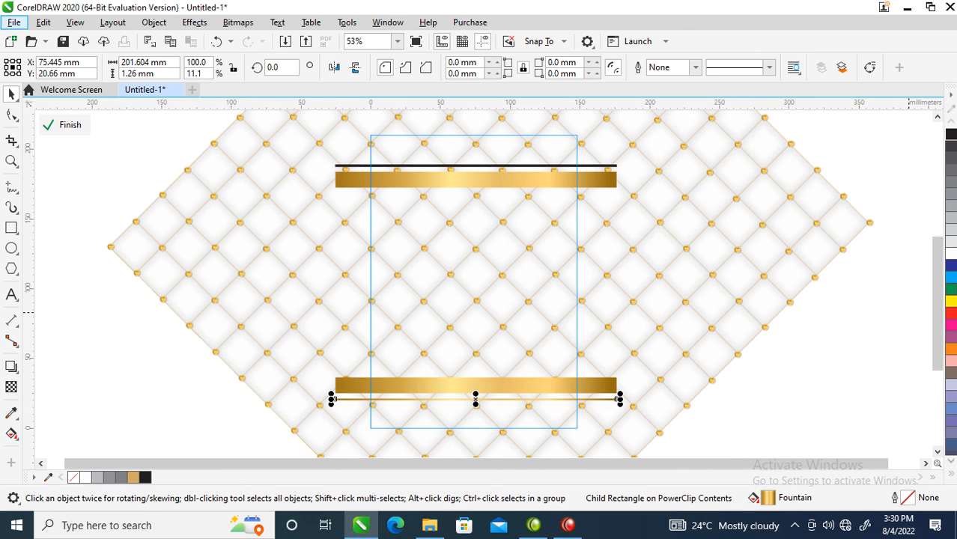
pyautogui.click(951, 134)
pyautogui.rightClick(950, 134)
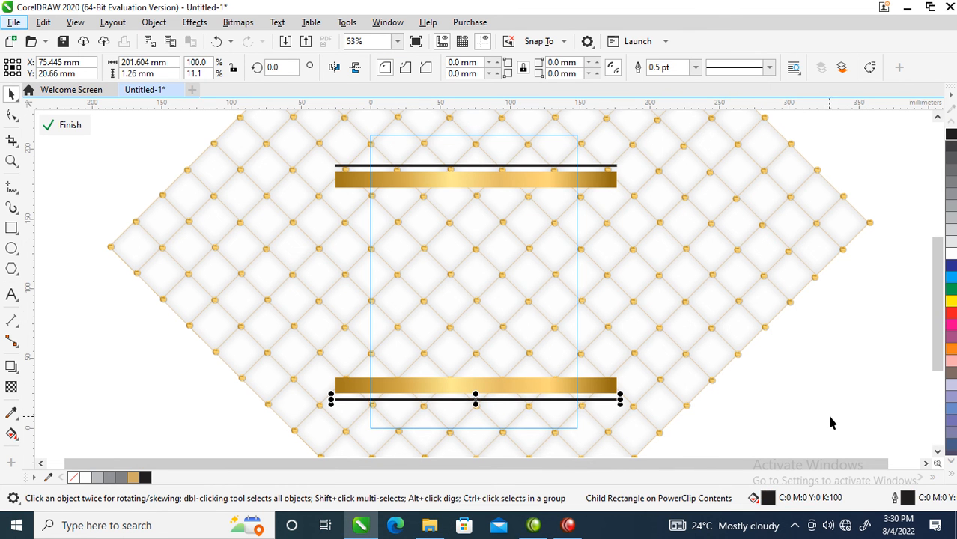
pyautogui.rightClick(433, 222)
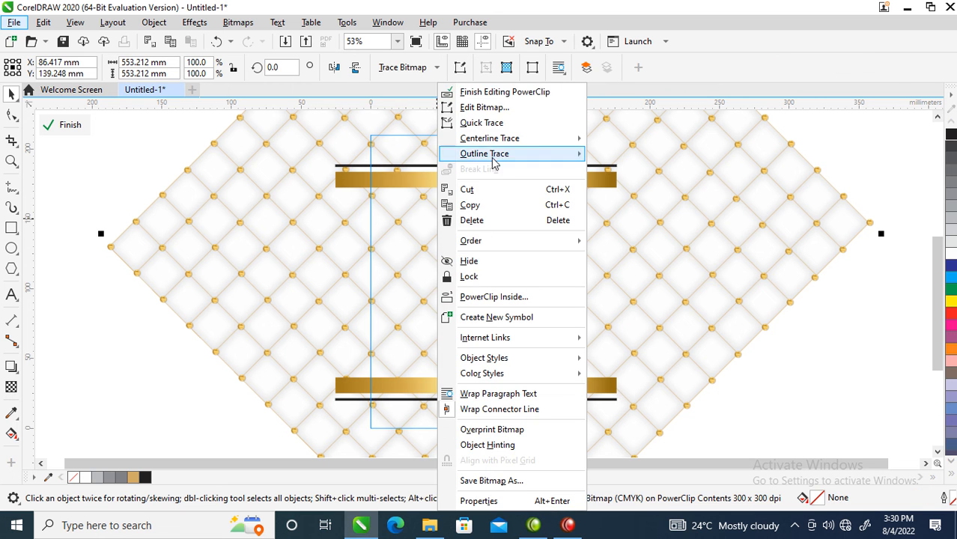
pyautogui.click(494, 93)
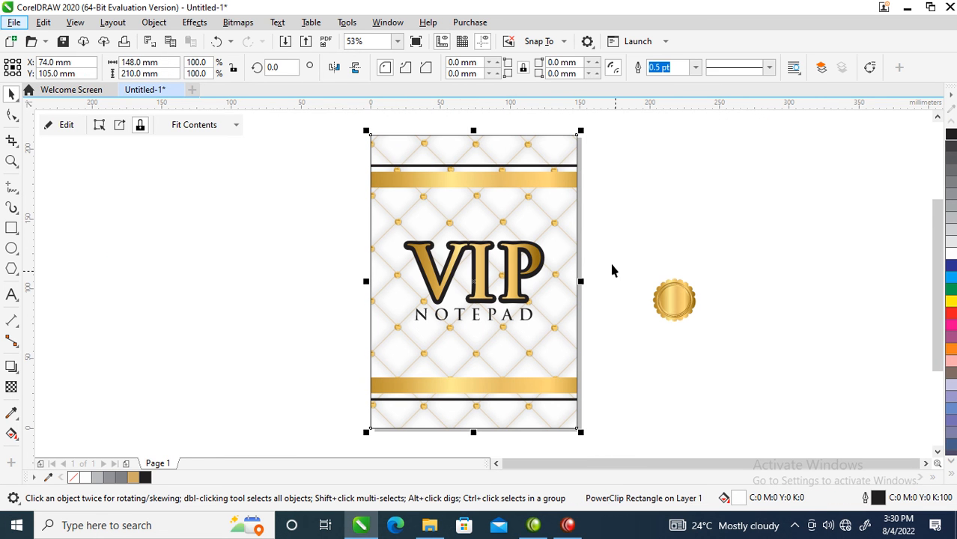
# Reduce NOTEPAD to about 81.8 x 8.3 mm and move it slightly down to widen the gap below VIP
pyautogui.moveTo(634, 208); pyautogui.dragTo(367, 344)
pyautogui.click(434, 316)
pyautogui.moveTo(410, 306); pyautogui.dragTo(414, 309)
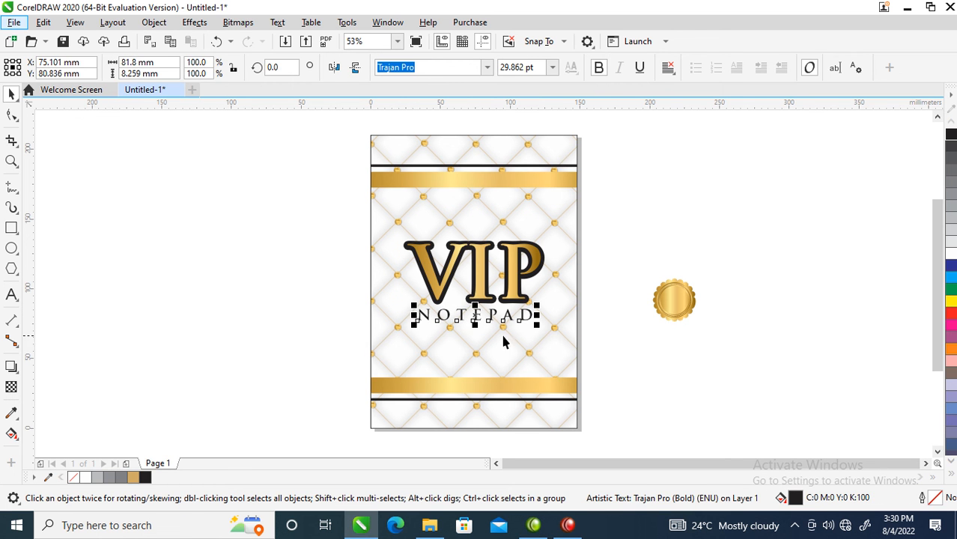
pyautogui.click(646, 264)
pyautogui.doubleClick(523, 319)
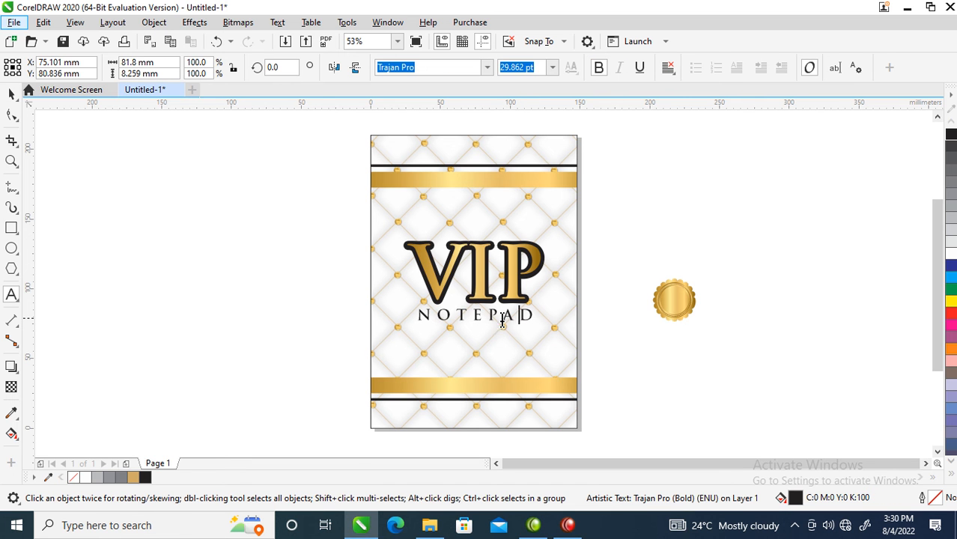
pyautogui.hotkey('ctrl', 'space')
pyautogui.moveTo(479, 315); pyautogui.dragTo(479, 324)
# Group the VIP and NOTEPAD lettering into one object on the cover
pyautogui.click(318, 198)
pyautogui.moveTo(319, 198); pyautogui.dragTo(587, 361)
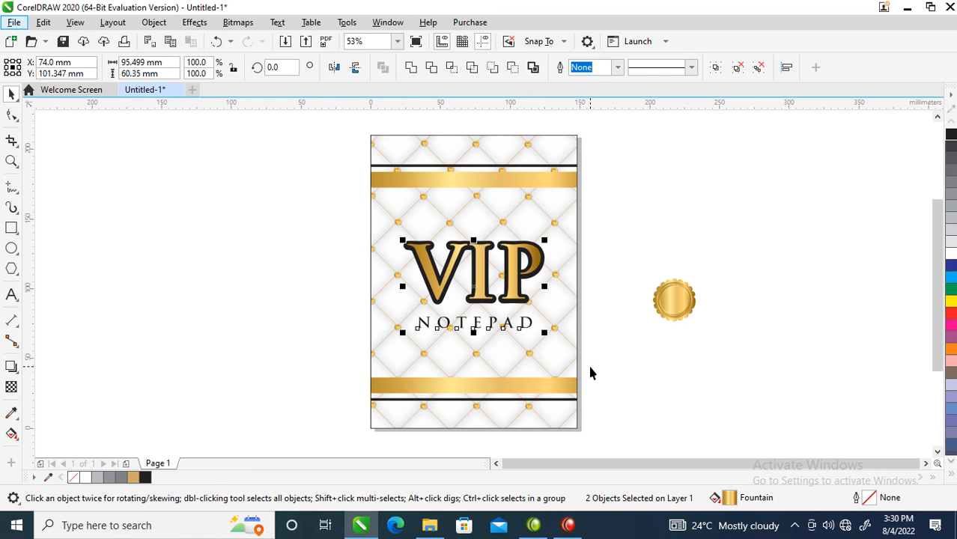
pyautogui.hotkey('ctrl', 'g')
pyautogui.keyDown('shift'); pyautogui.click(561, 213); pyautogui.keyUp('shift')
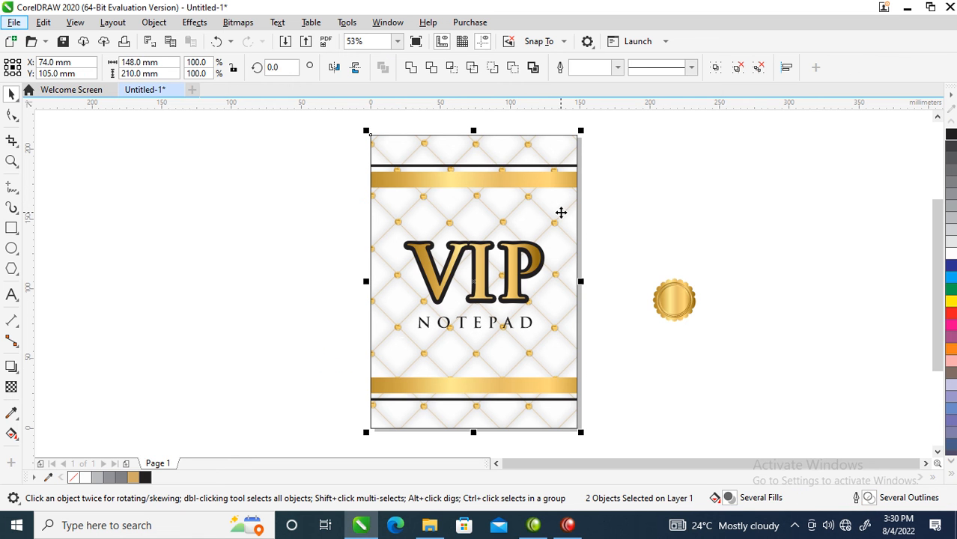
pyautogui.click(684, 222)
pyautogui.click(557, 245)
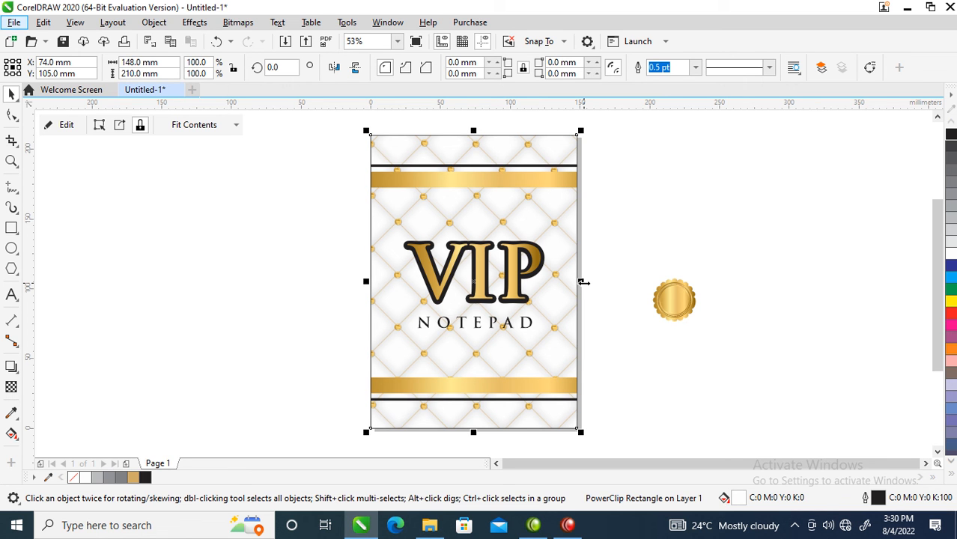
# Add a horizontally mirrored copy of the cover background directly beside the front as the notepad's back cover
pyautogui.moveTo(583, 282); pyautogui.dragTo(325, 289)
pyautogui.rightClick(325, 289)
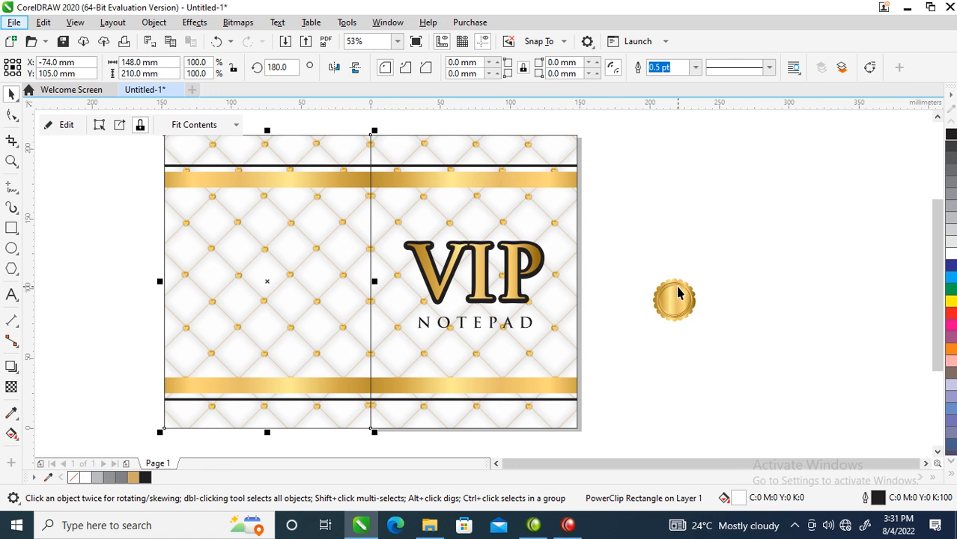
# Make an enlarged copy of the gold seal, about 65.7 x 66.4 mm, and place it mid-height on the back cover
pyautogui.moveTo(763, 241); pyautogui.dragTo(604, 352)
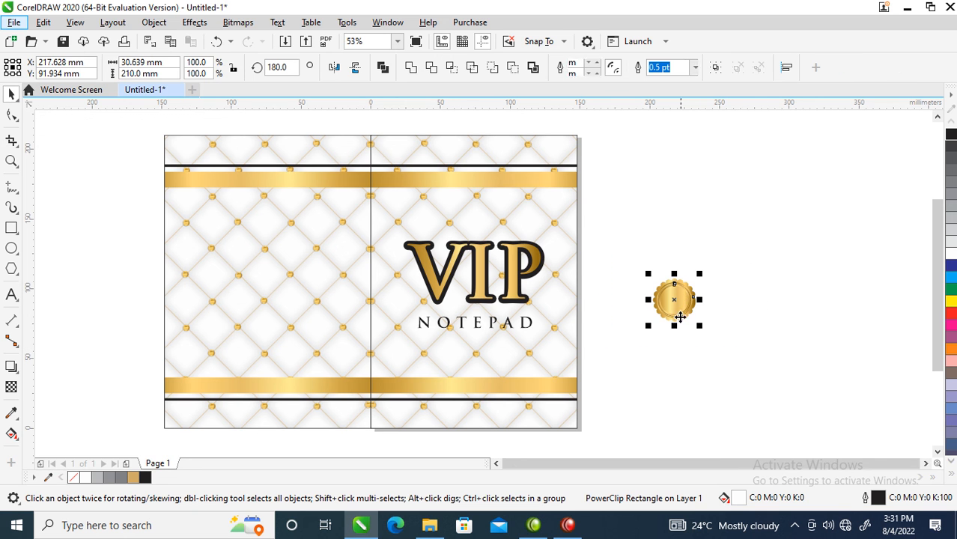
pyautogui.moveTo(700, 275); pyautogui.dragTo(743, 259)
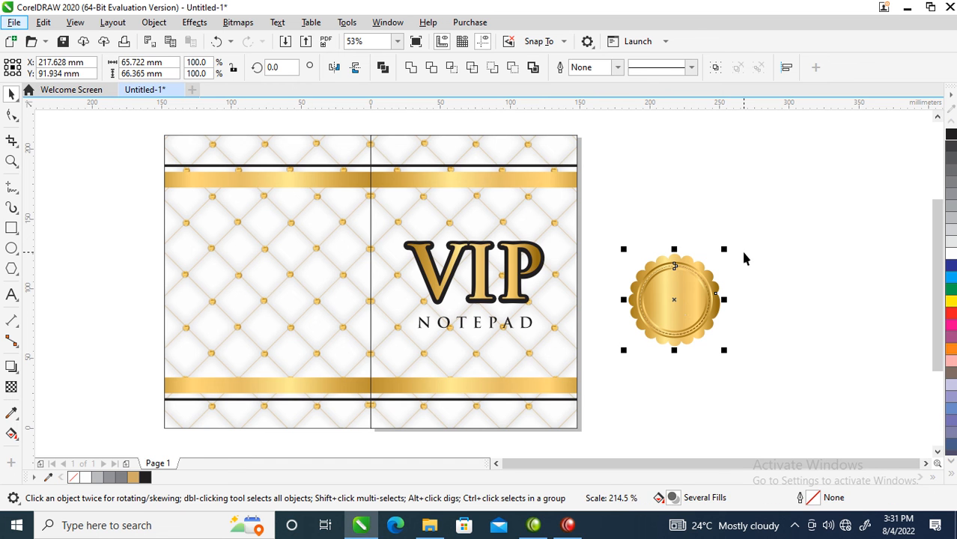
pyautogui.moveTo(679, 306); pyautogui.dragTo(273, 283)
pyautogui.click(294, 294)
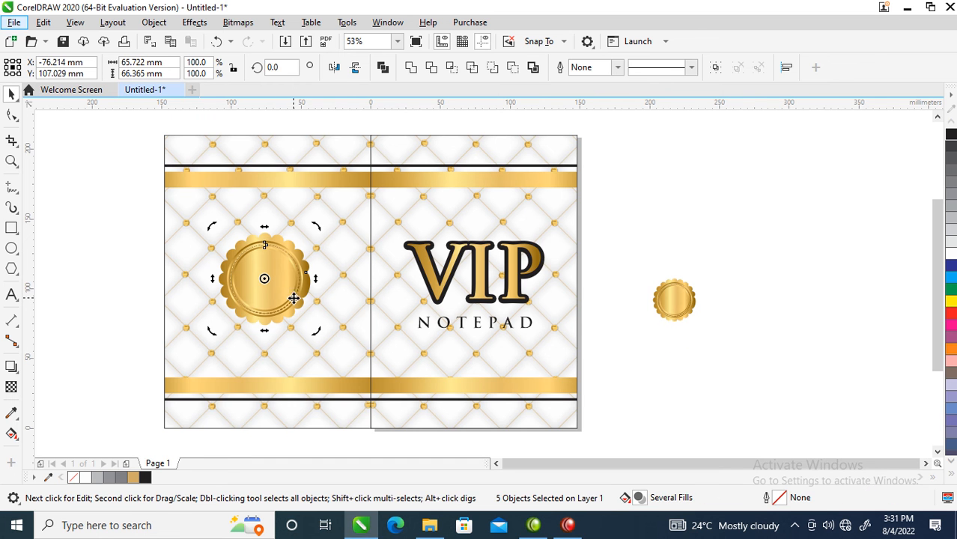
# Group all the parts of the enlarged gold seal on the back cover into one object
pyautogui.click(137, 252)
pyautogui.click(266, 271)
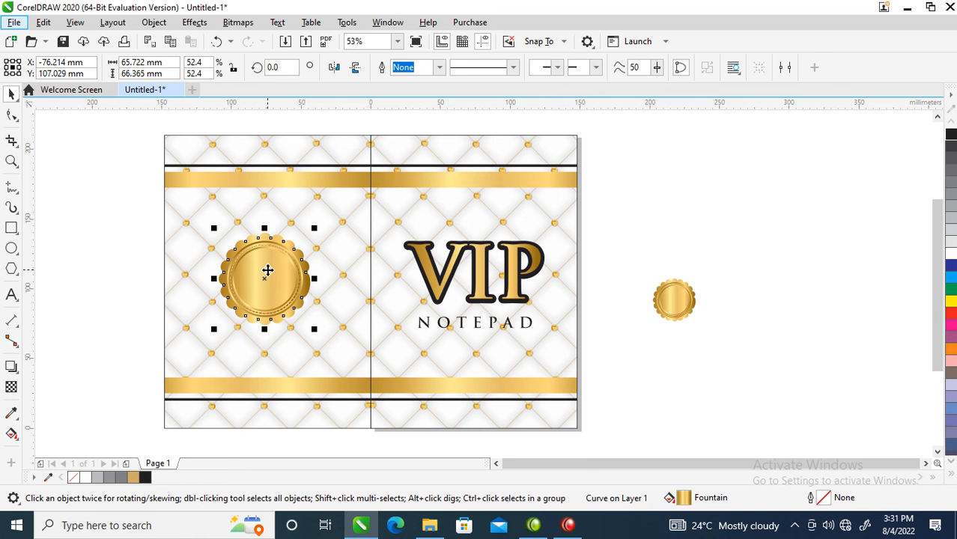
pyautogui.keyDown('alt'); pyautogui.click(267, 265); pyautogui.keyUp('alt')
pyautogui.moveTo(102, 195); pyautogui.dragTo(347, 354)
pyautogui.hotkey('ctrl', 'g')
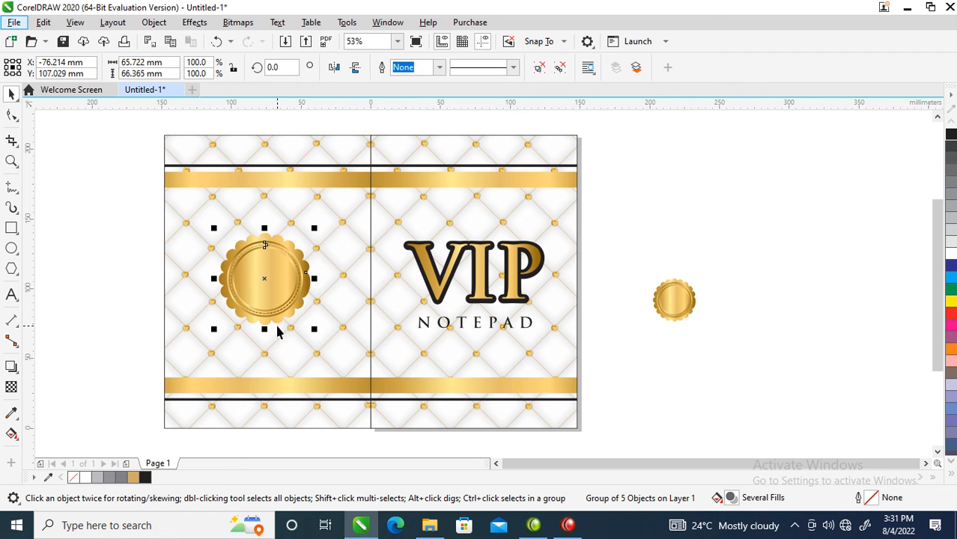
# Draw a circle about 39.7 mm in diameter inside the back cover's gold seal and fill it black
pyautogui.click(18, 253)
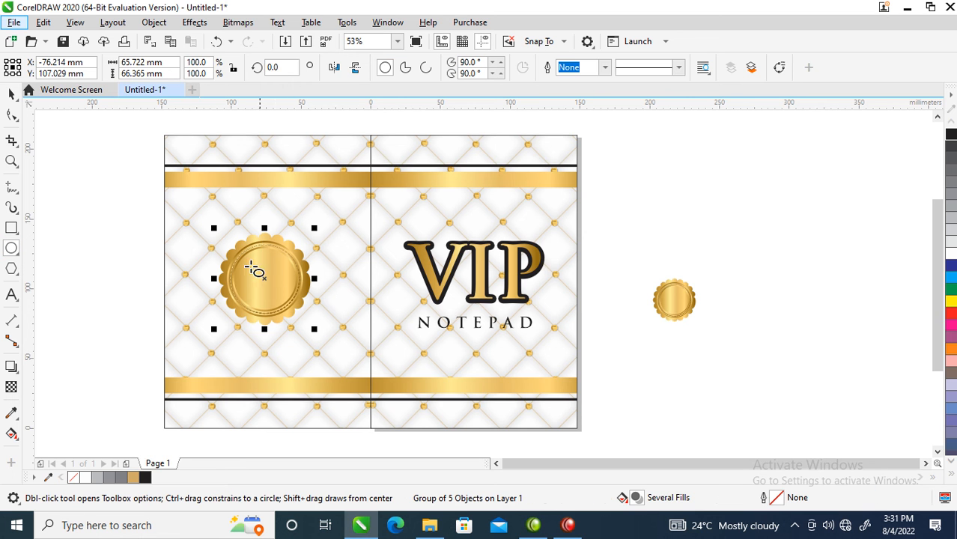
pyautogui.moveTo(238, 249); pyautogui.dragTo(294, 302)
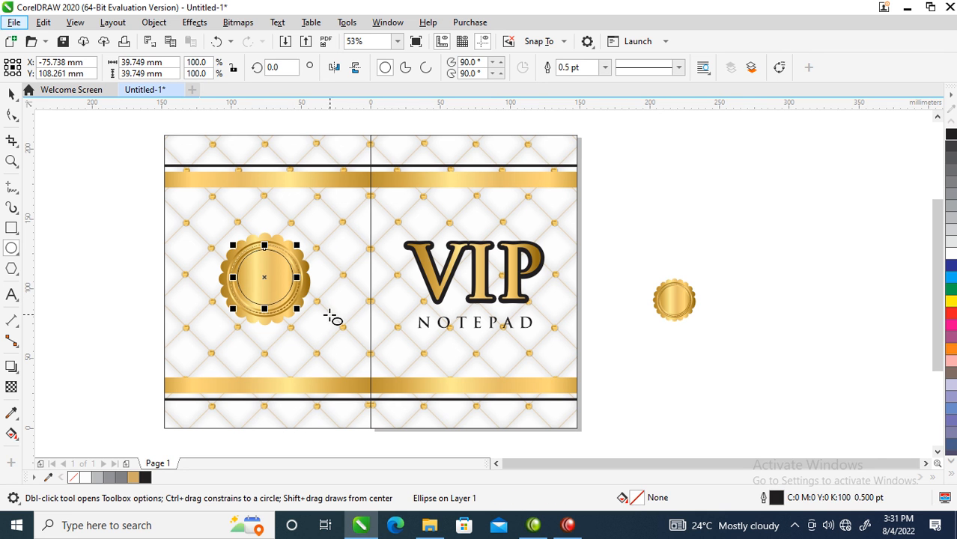
pyautogui.press('space')
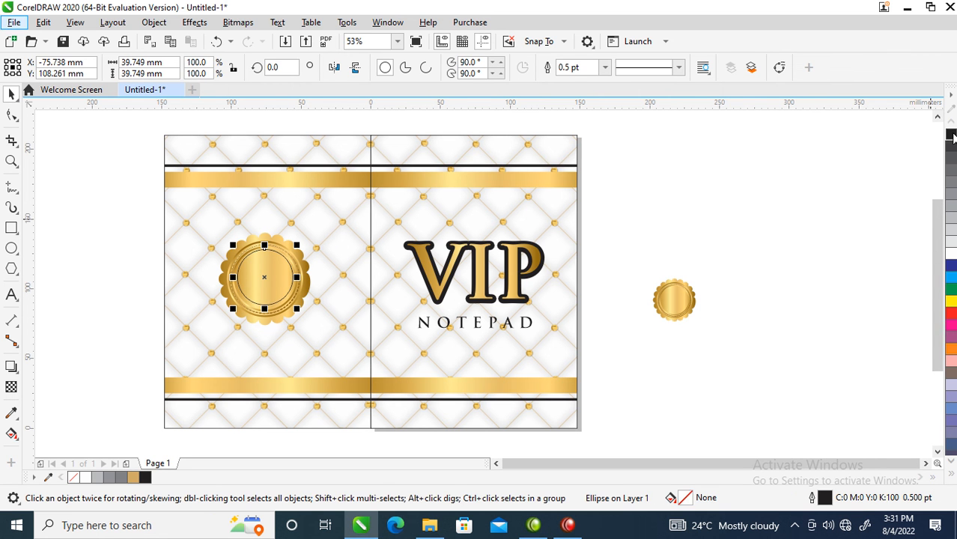
pyautogui.click(952, 136)
pyautogui.press('F2')
pyautogui.moveTo(132, 208); pyautogui.dragTo(600, 363)
pyautogui.moveTo(301, 268); pyautogui.dragTo(296, 279)
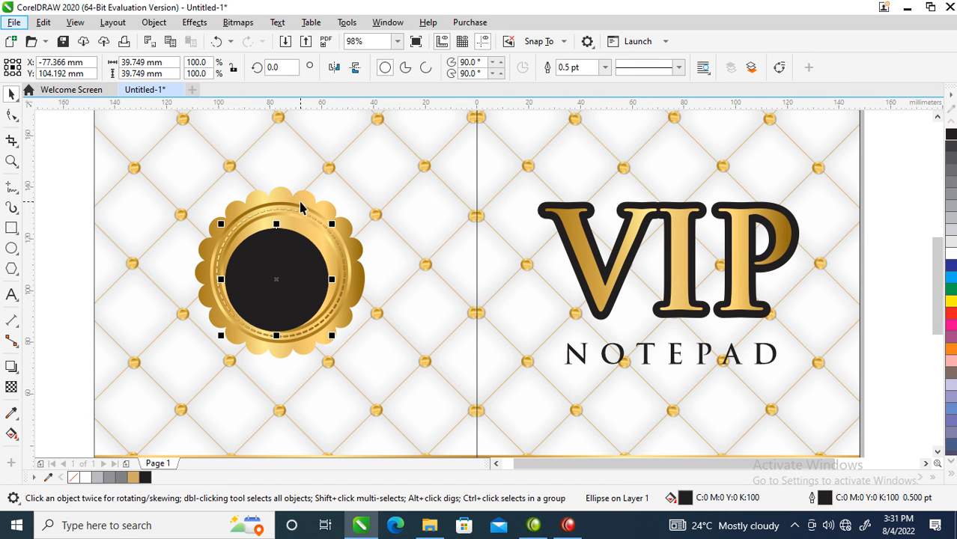
# Center the black circle horizontally and vertically on the gold seal
pyautogui.keyDown('shift'); pyautogui.click(300, 203); pyautogui.keyUp('shift')
pyautogui.press('c')
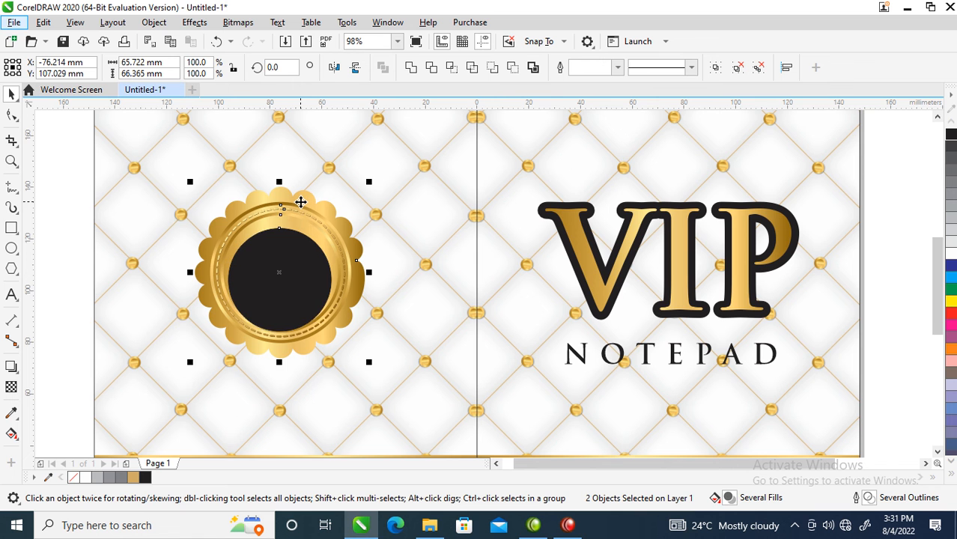
pyautogui.press('e')
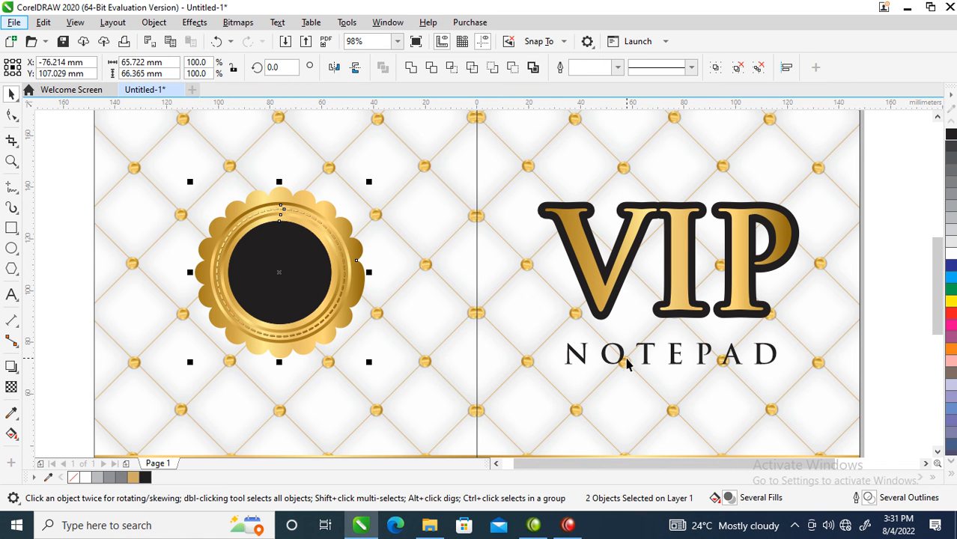
# Try to shift the grouped VIP NOTEPAD lettering sideways toward the front cover's outer edge, and undo the move
pyautogui.moveTo(624, 358); pyautogui.dragTo(689, 354)
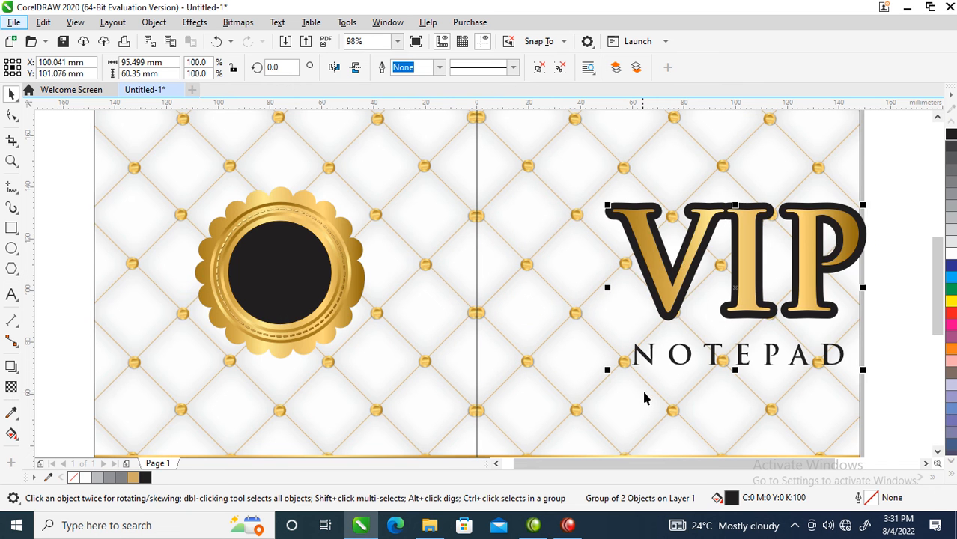
pyautogui.hotkey('ctrl', 'z')
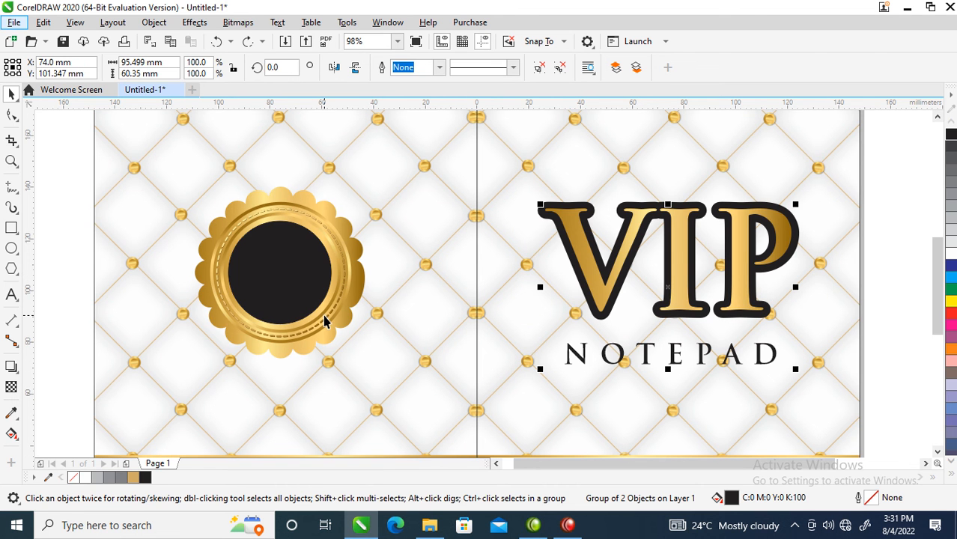
# Add the artistic text #1 on the seal's black circle and fill it white
pyautogui.press('F8')
pyautogui.click(263, 266)
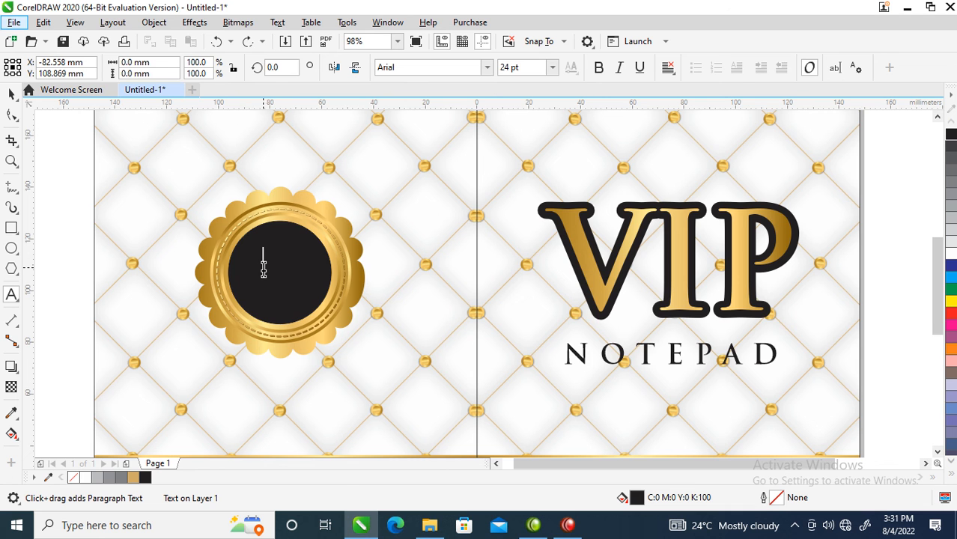
pyautogui.write('#')
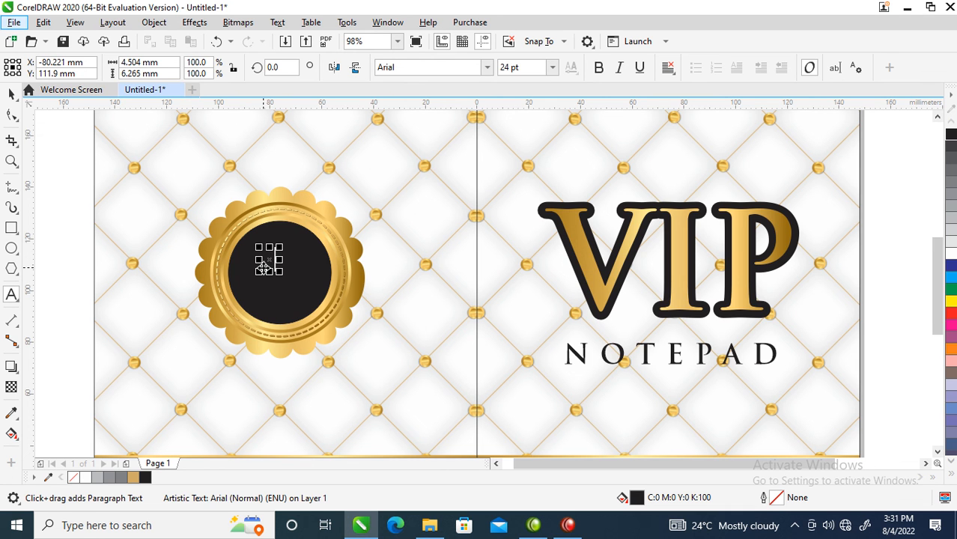
pyautogui.write('1')
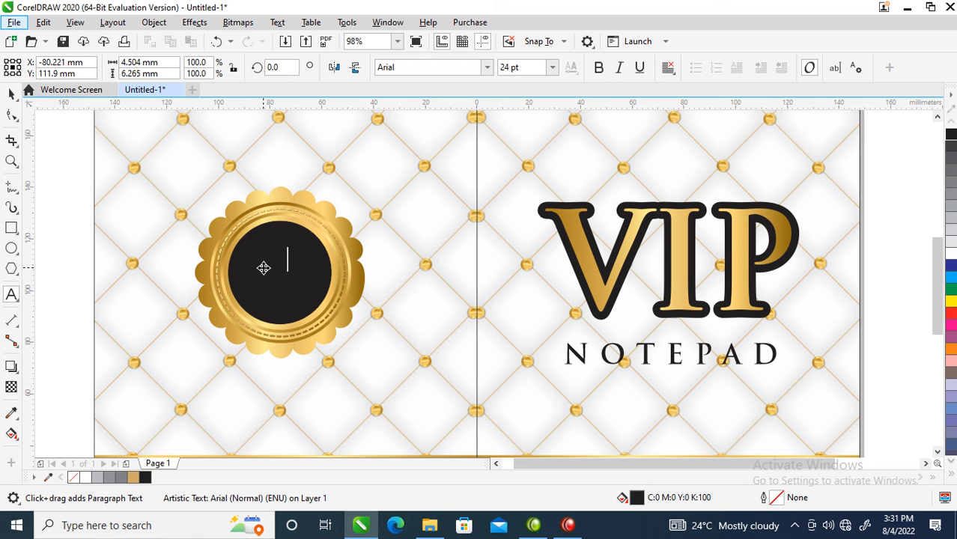
pyautogui.hotkey('ctrl', 'space')
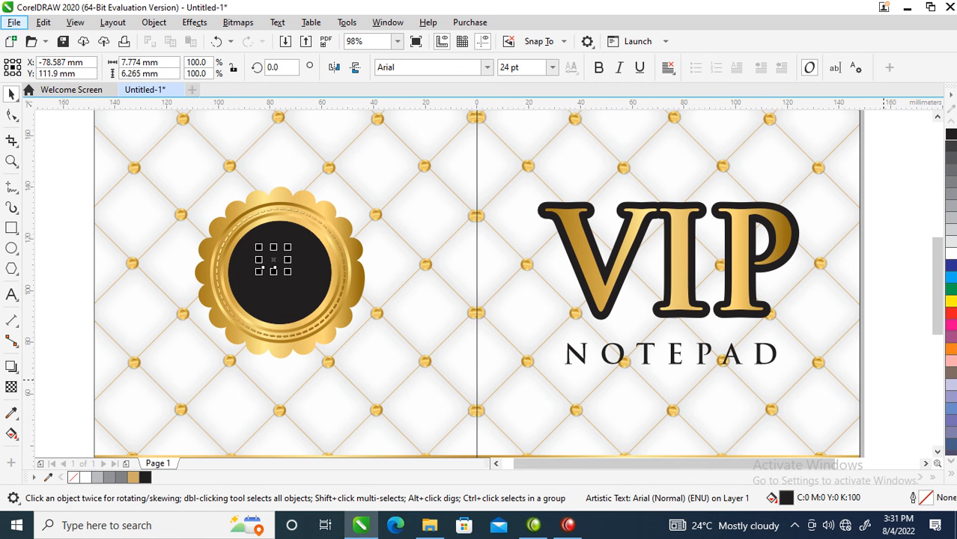
pyautogui.click(951, 241)
# Enlarge the #1 text to about 77 pt and set its font to Trajan Pro
pyautogui.moveTo(288, 271); pyautogui.dragTo(313, 296)
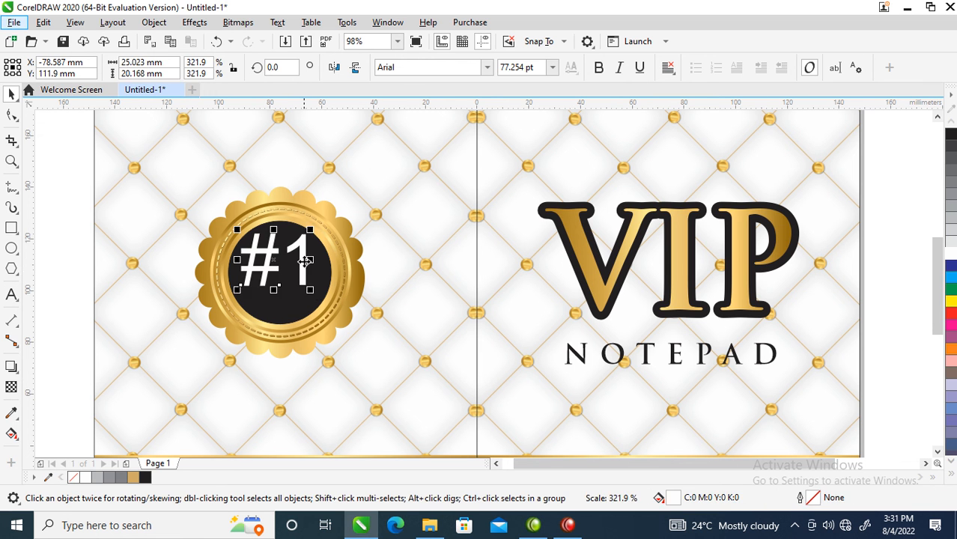
pyautogui.click(487, 67)
pyautogui.click(432, 112)
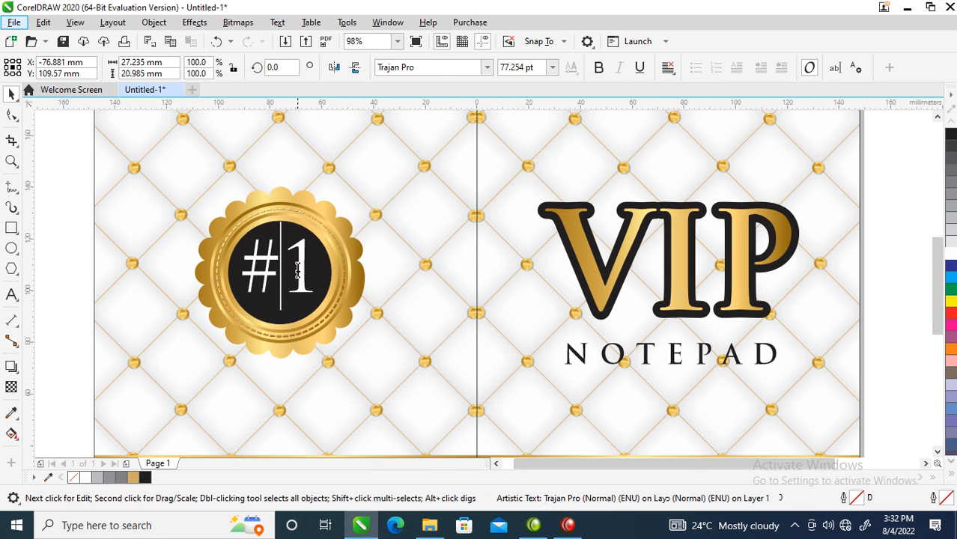
# Copy all properties of the gold seal to the #1 text and tighten the spacing between its two characters
pyautogui.moveTo(334, 213); pyautogui.dragTo(303, 257)
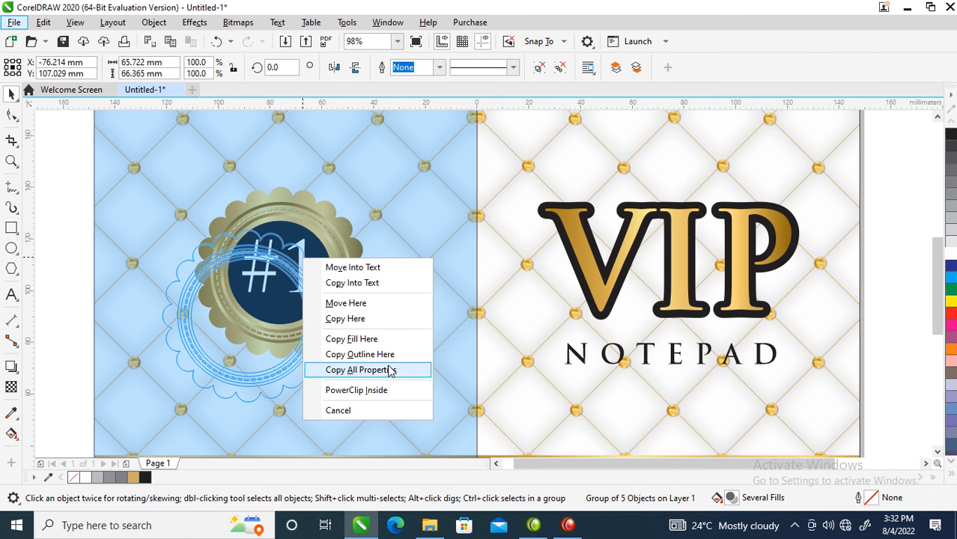
pyautogui.click(389, 369)
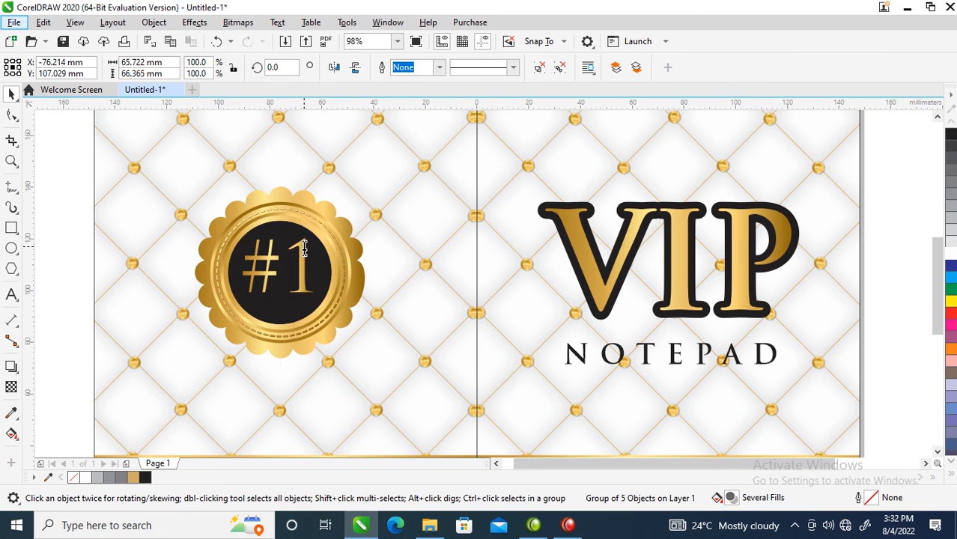
pyautogui.click(305, 254)
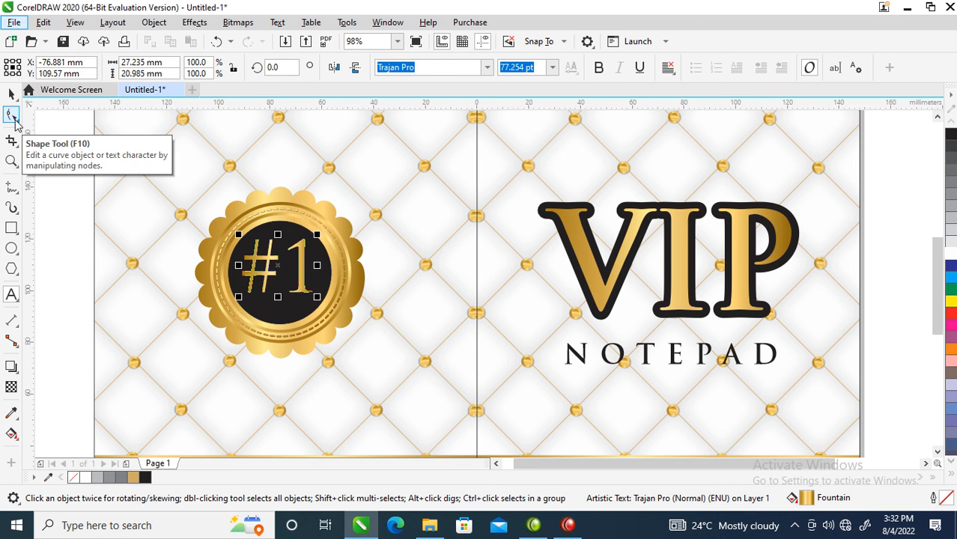
pyautogui.click(13, 117)
pyautogui.moveTo(318, 300); pyautogui.dragTo(302, 303)
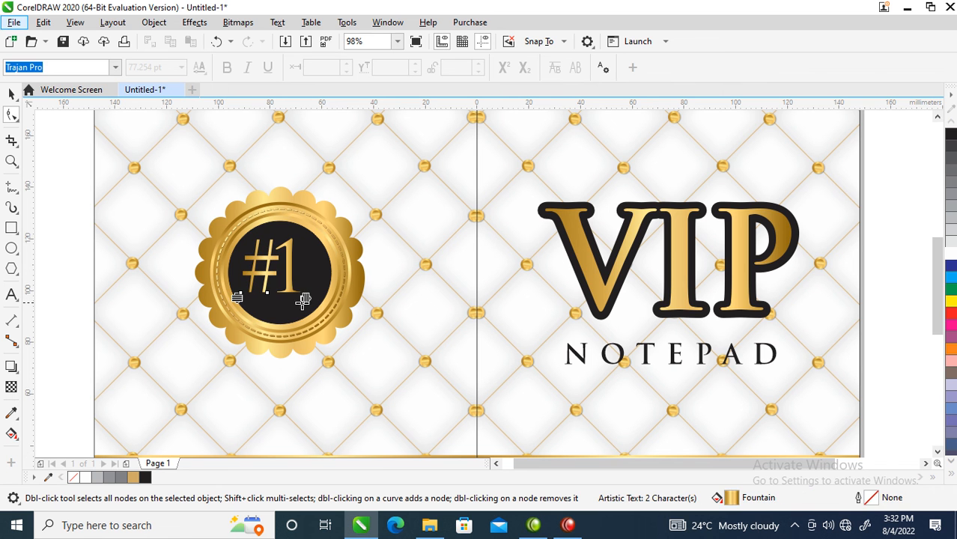
# Center the #1 text on the seal's black circle and clear the selection
pyautogui.press('space')
pyautogui.keyDown('shift'); pyautogui.click(326, 266); pyautogui.keyUp('shift')
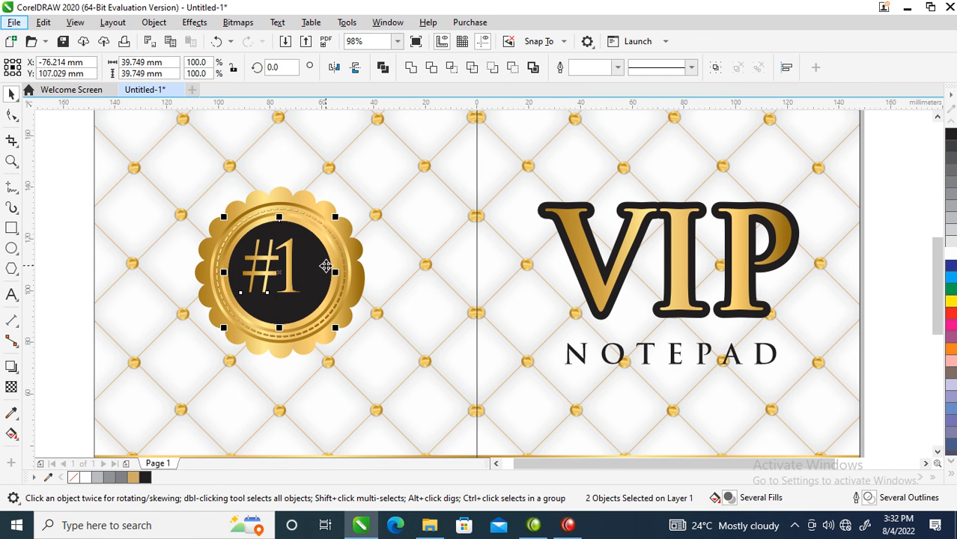
pyautogui.scroll(-2, 325, 268)
pyautogui.press('z')
pyautogui.moveTo(226, 188); pyautogui.dragTo(548, 380)
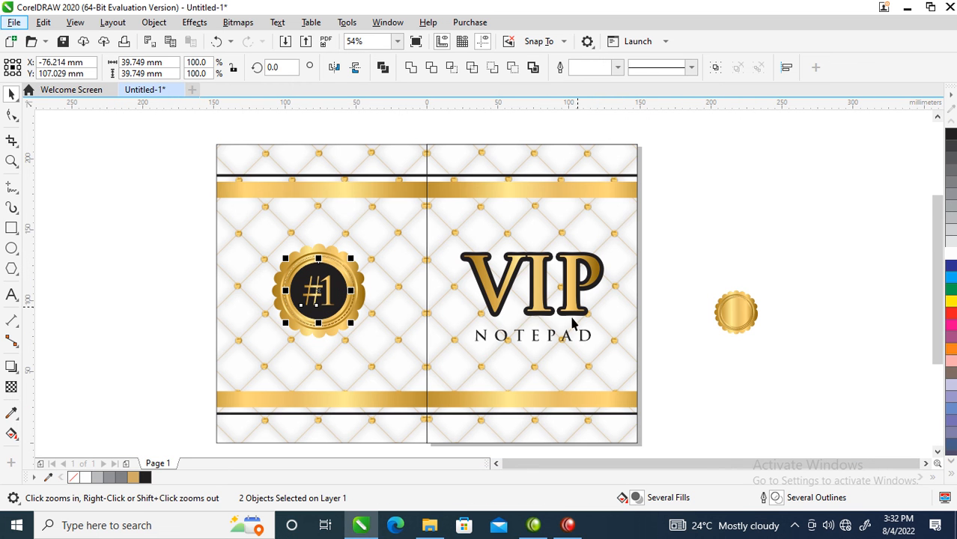
pyautogui.click(702, 213)
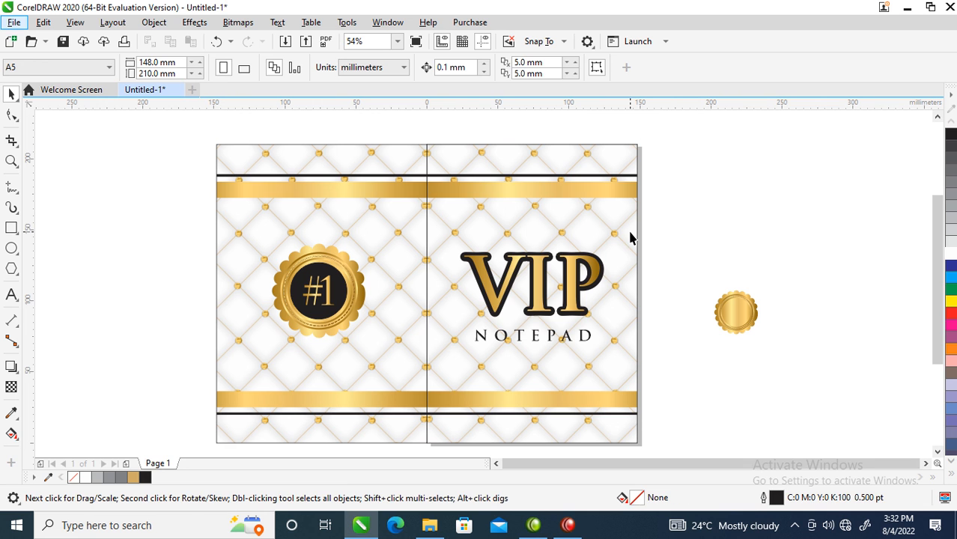